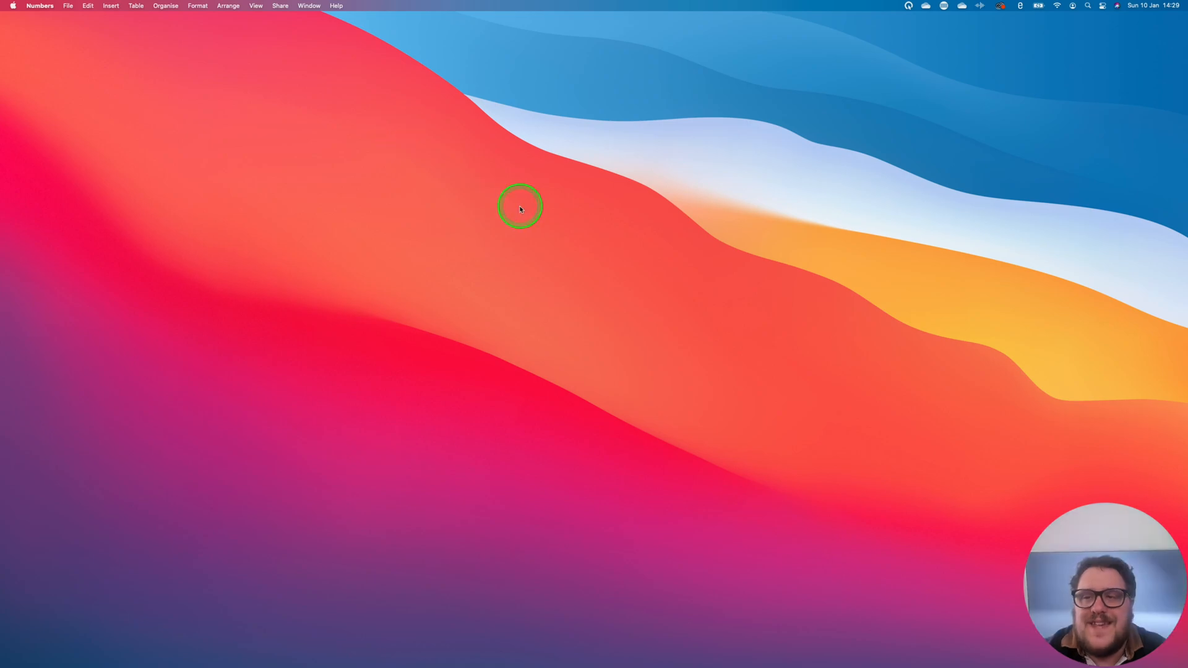
Switch to the QuickBooks dashboard and open the company's Account and settings page.
key("ctrl+Right")
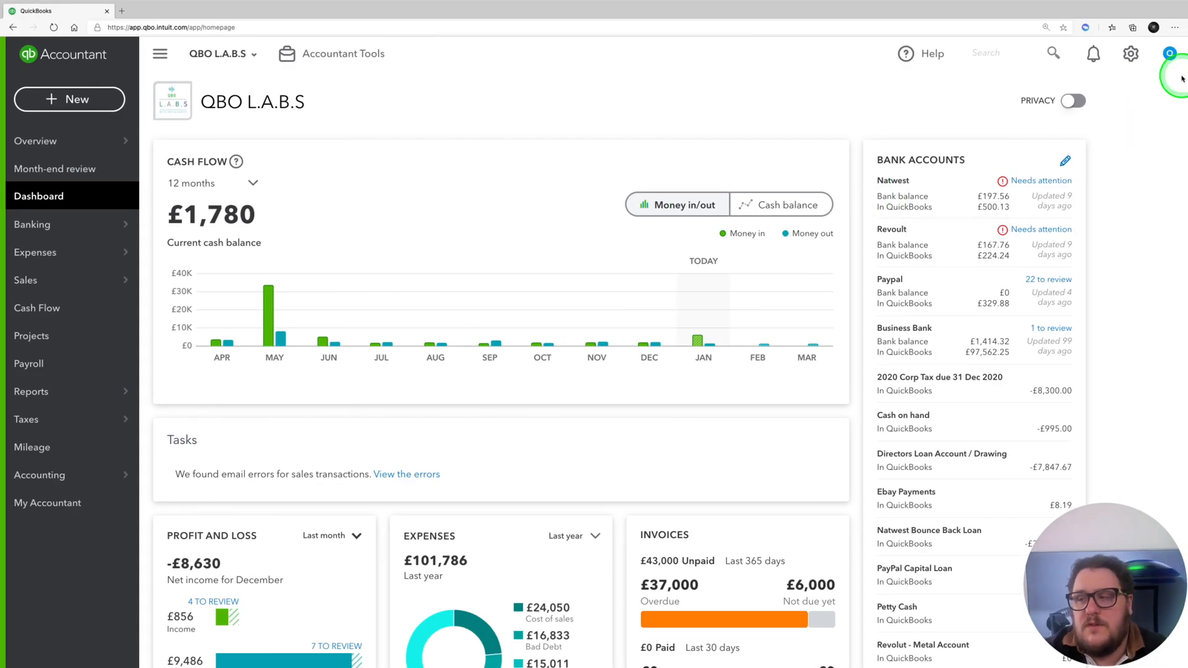
left_click(1133, 54)
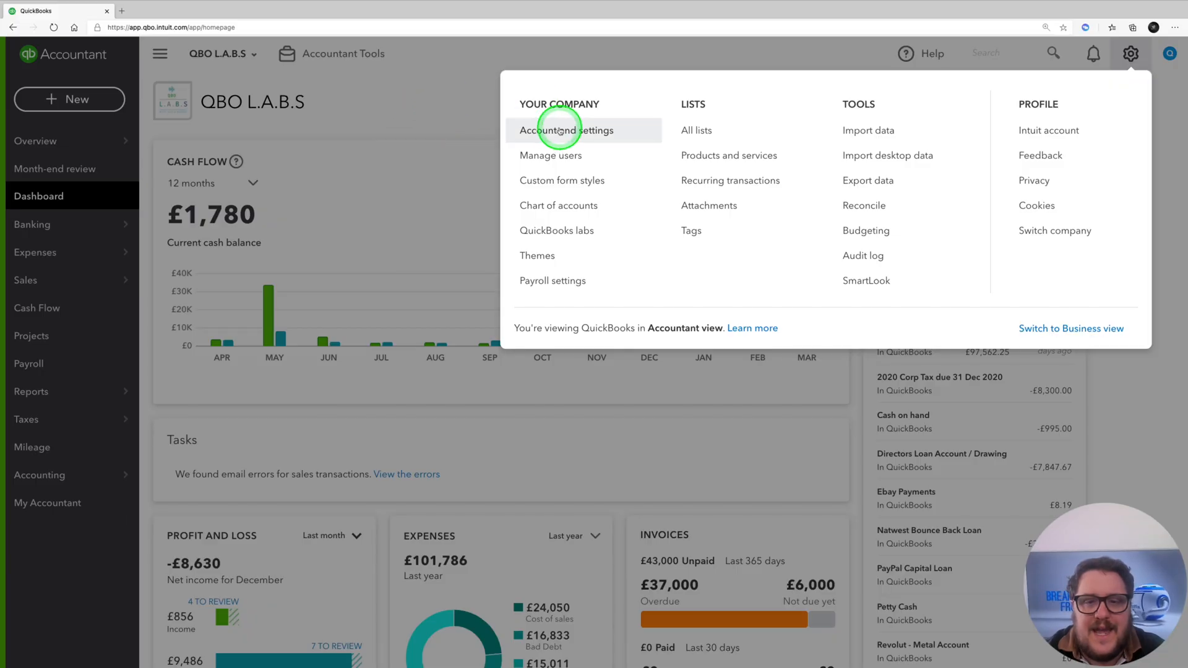
left_click(557, 130)
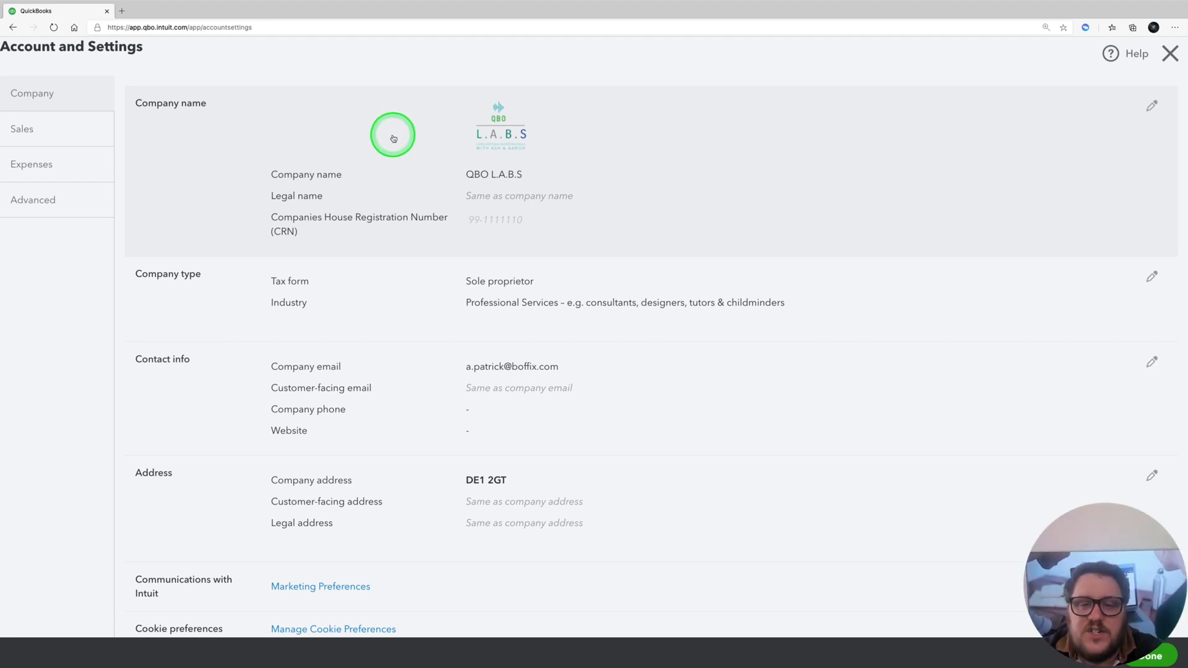
Open the company name section for editing and view the logos available for the company.
left_click(282, 111)
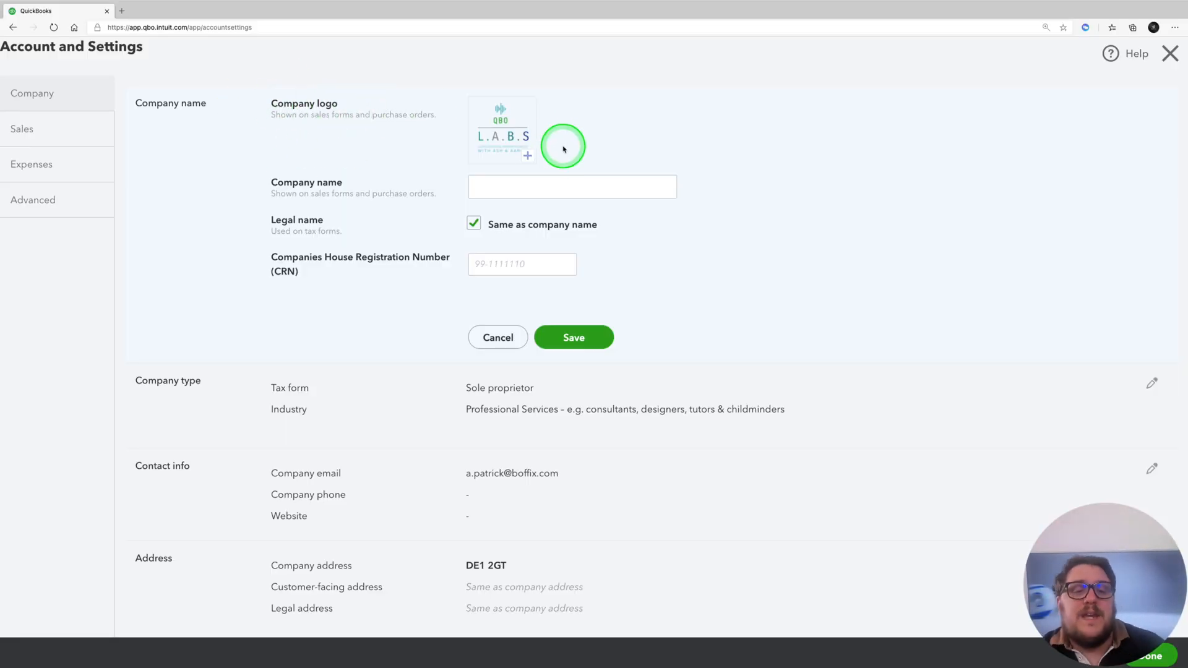
left_click(513, 141)
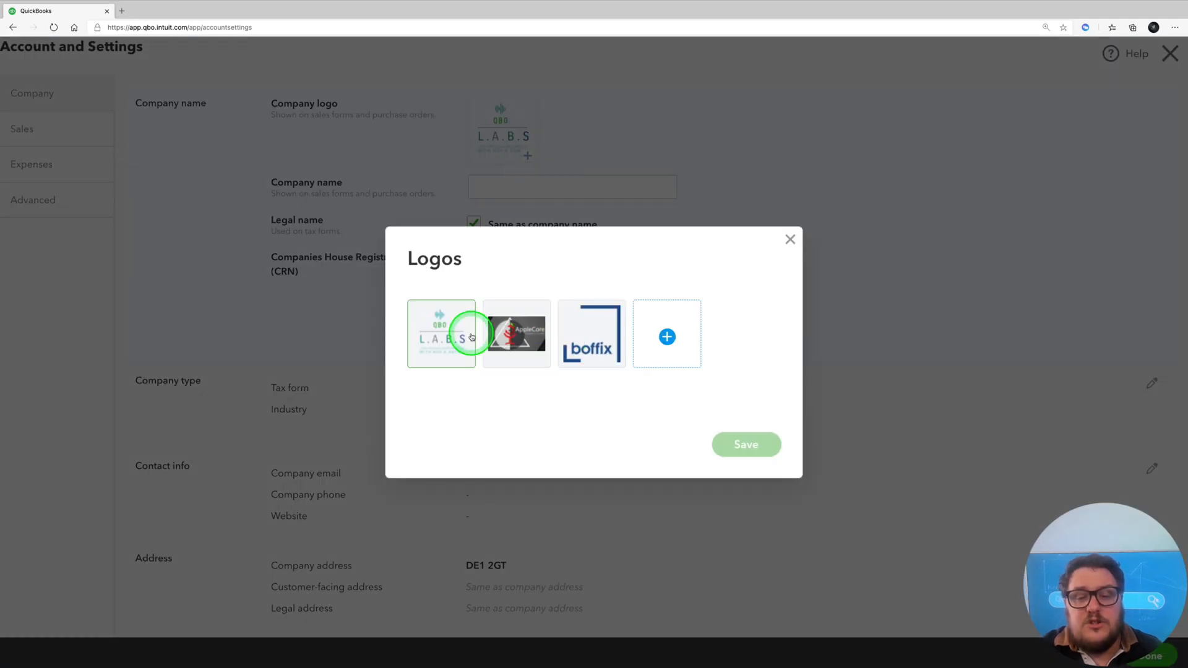
left_click(791, 241)
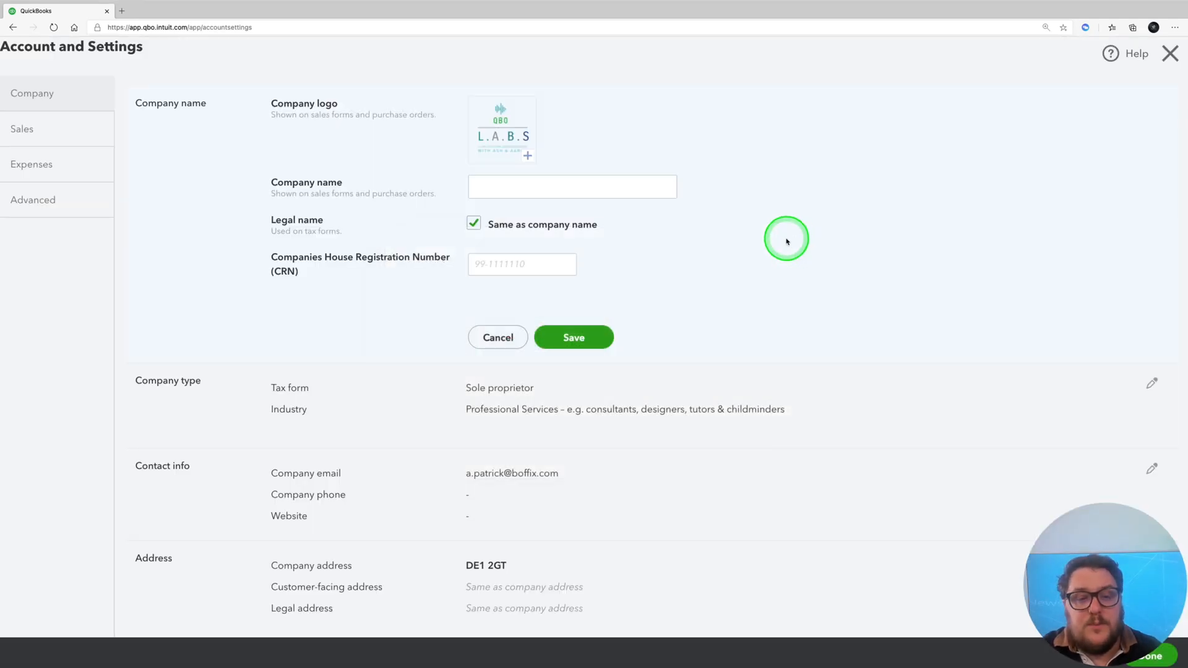
Turn the legal name's "Same as company name" option off and back on, then leave the company name section without saving.
left_click(510, 193)
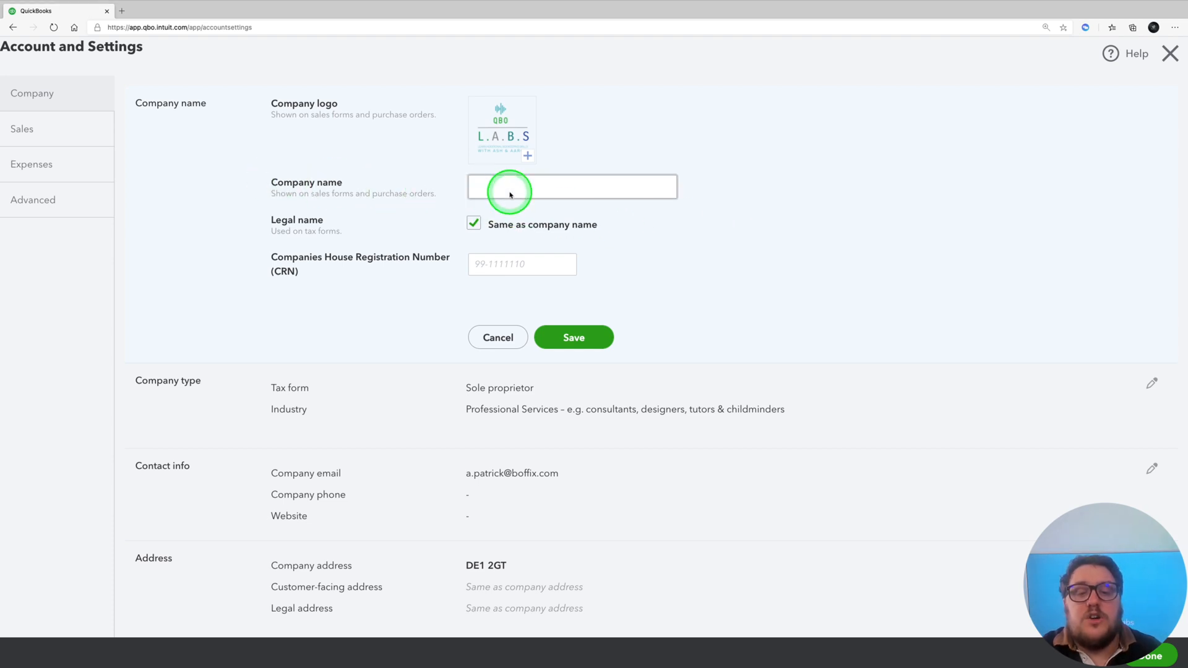
left_click(474, 224)
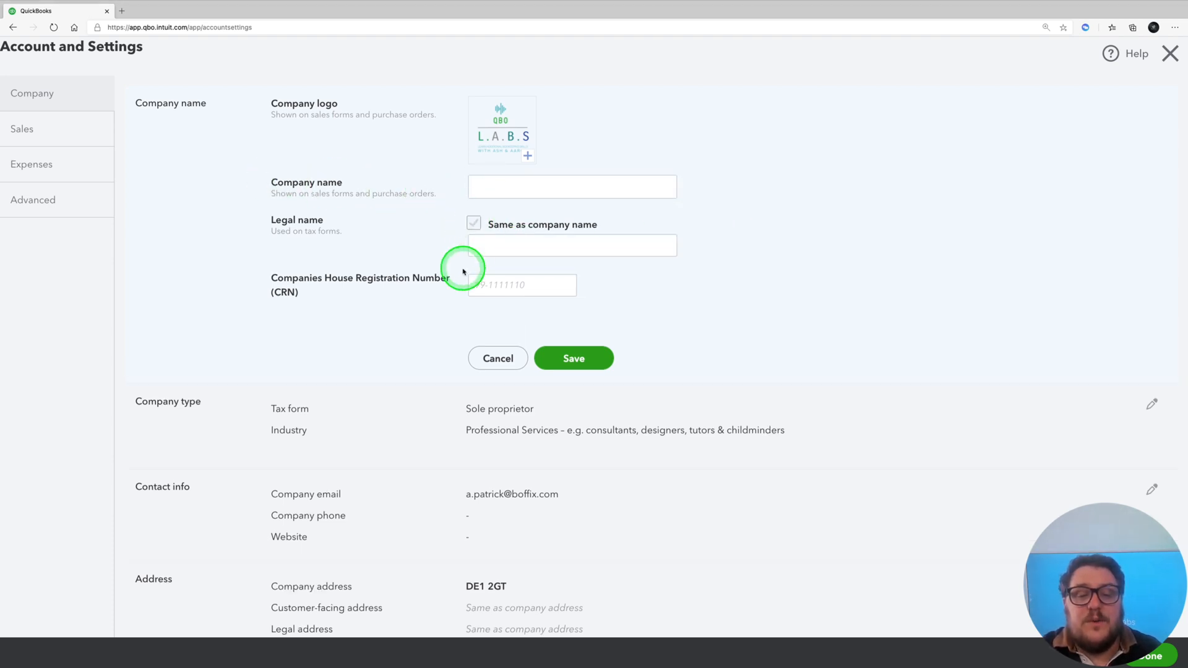
left_click(473, 223)
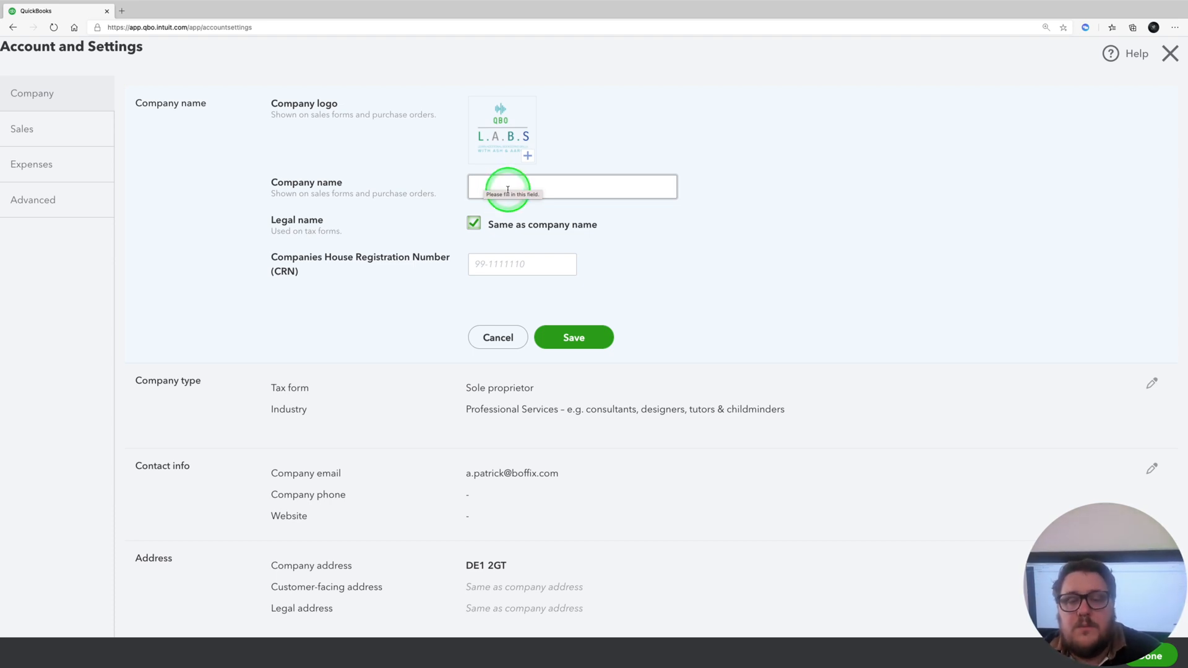
left_click(495, 265)
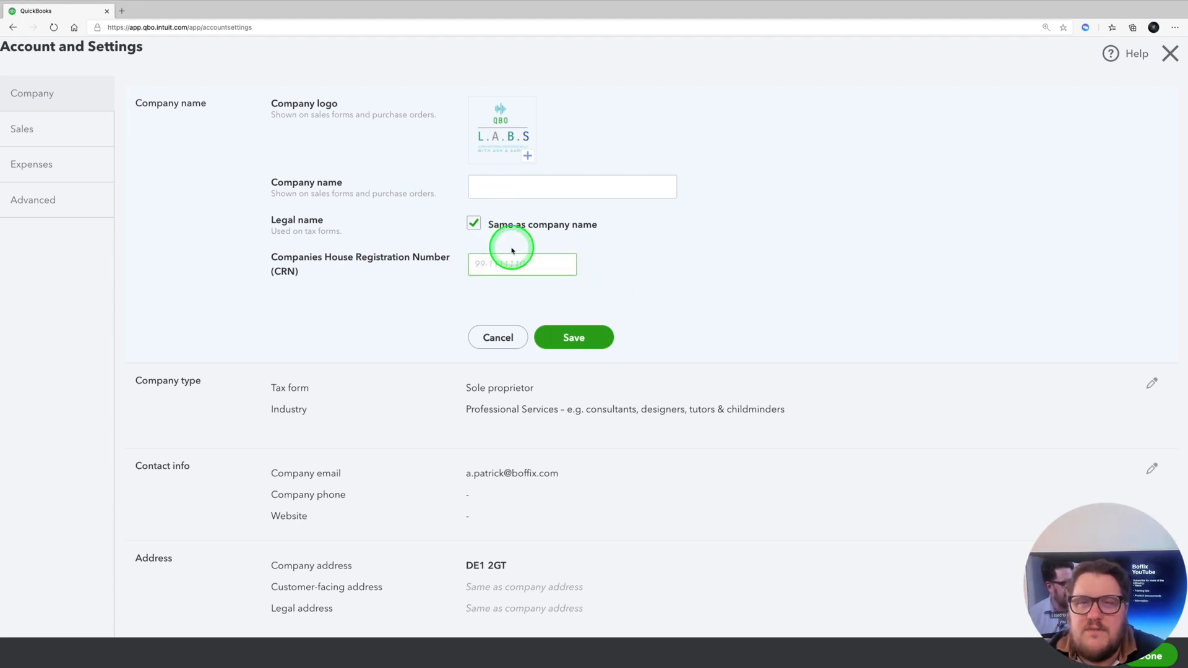
scroll(512, 249, "down", 3)
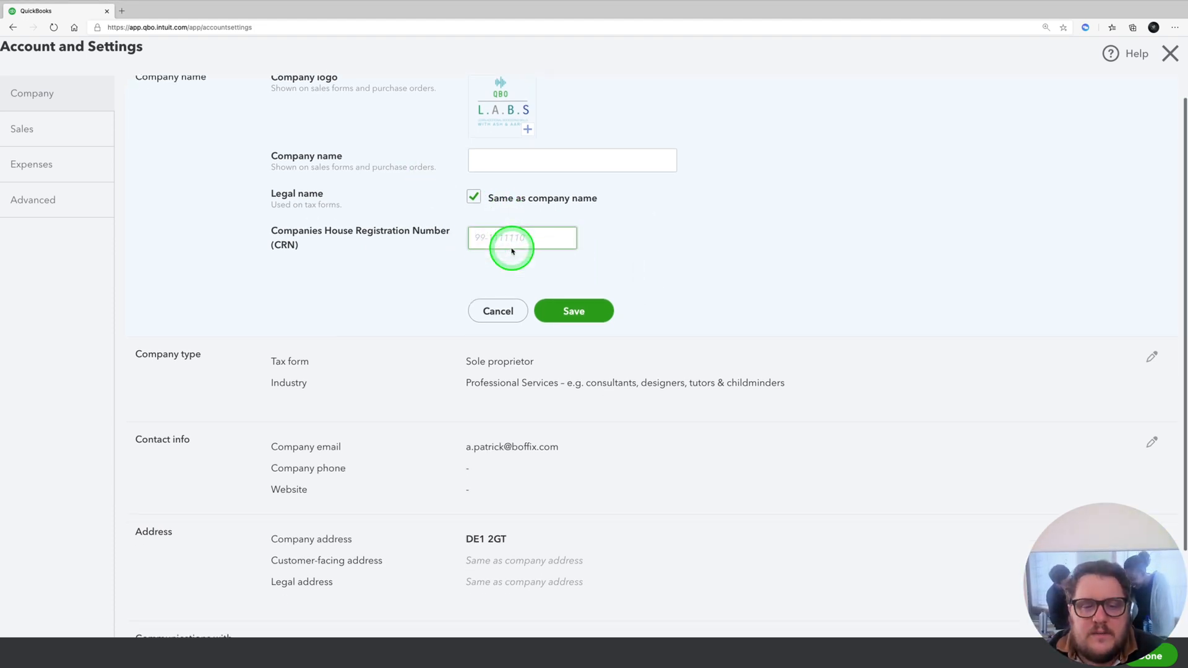
left_click(284, 319)
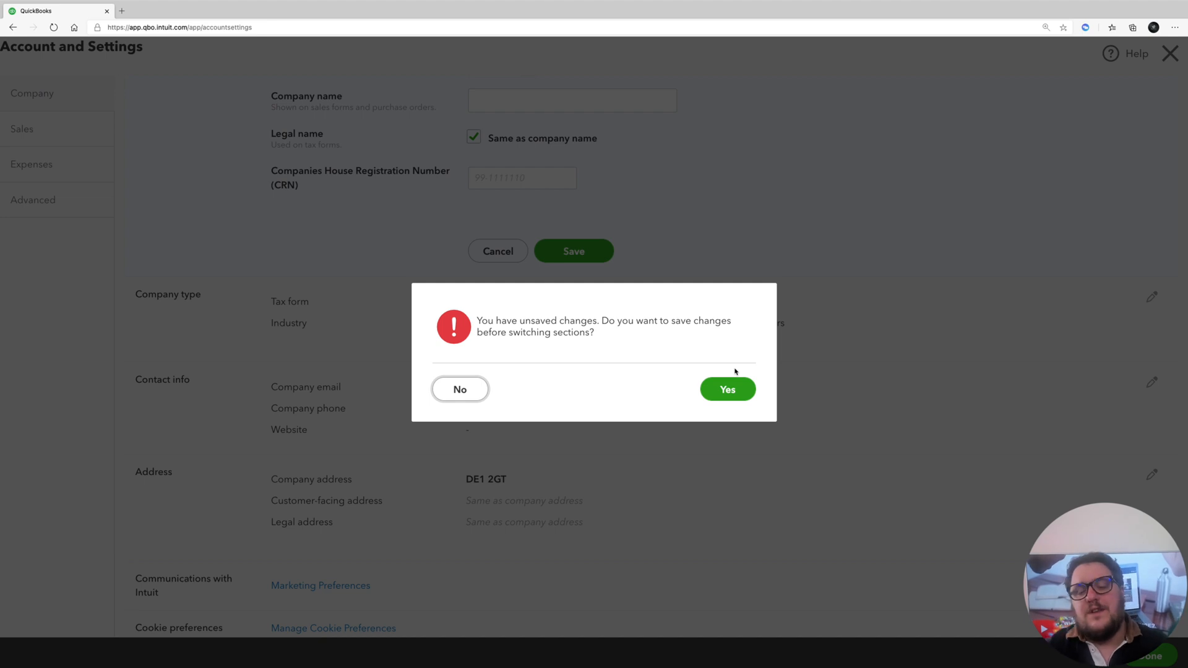
left_click(460, 389)
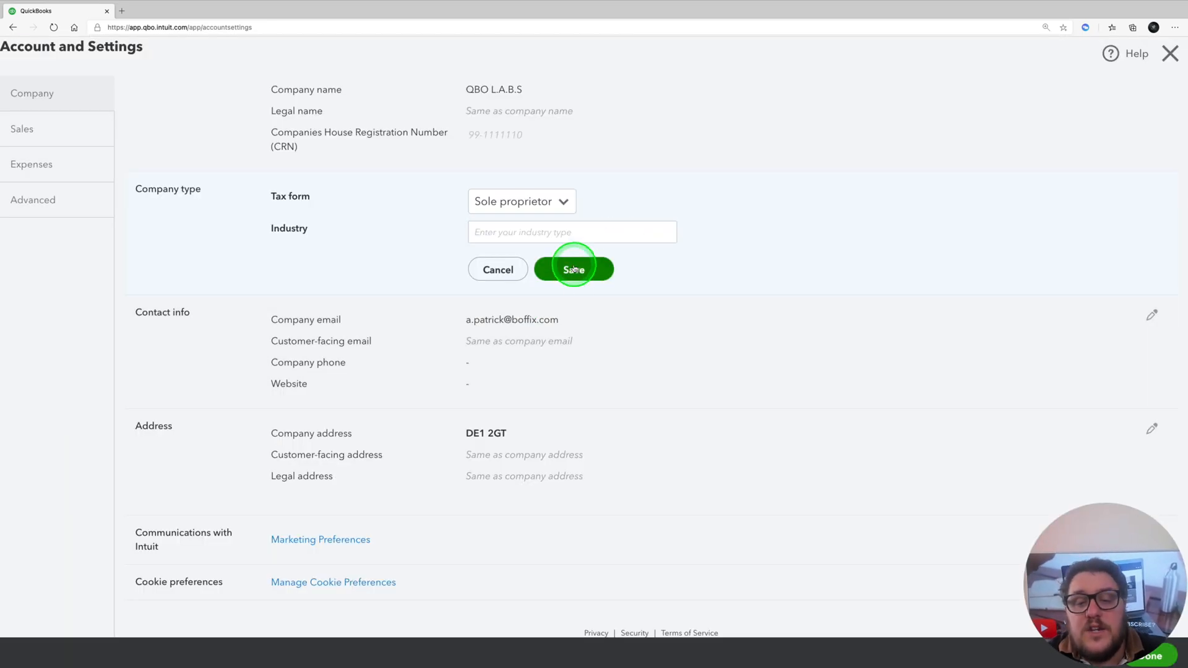
left_click(575, 269)
Enter the Companies House Registration Number in the company name section and save it.
left_click(557, 112)
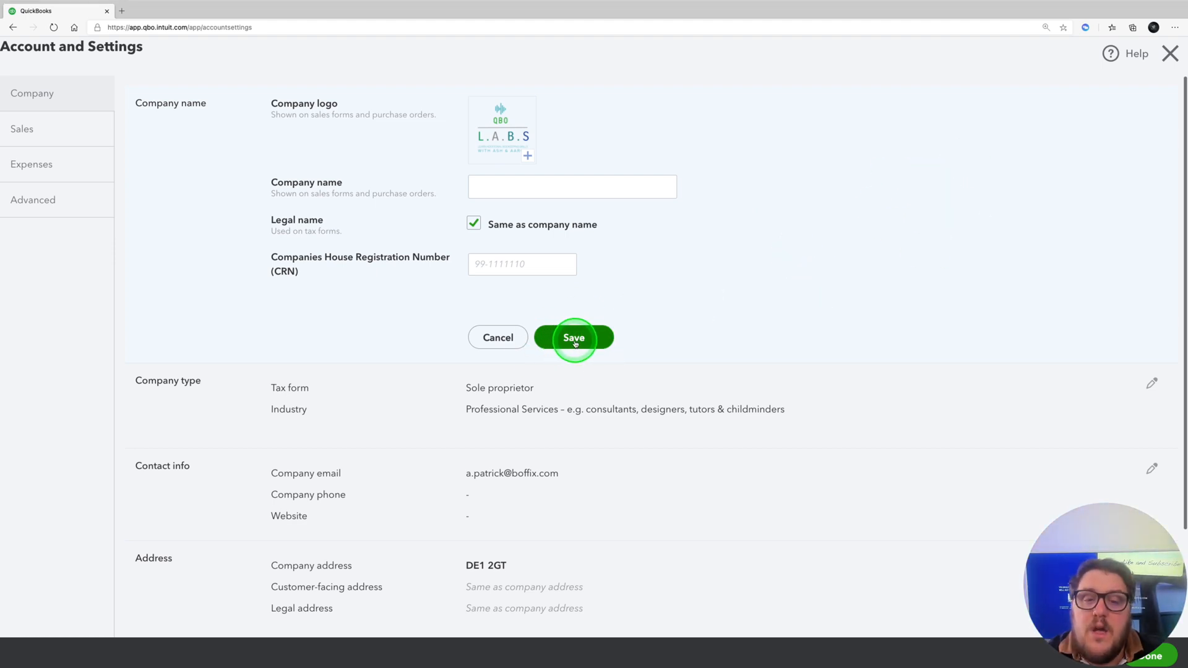
left_click(474, 186)
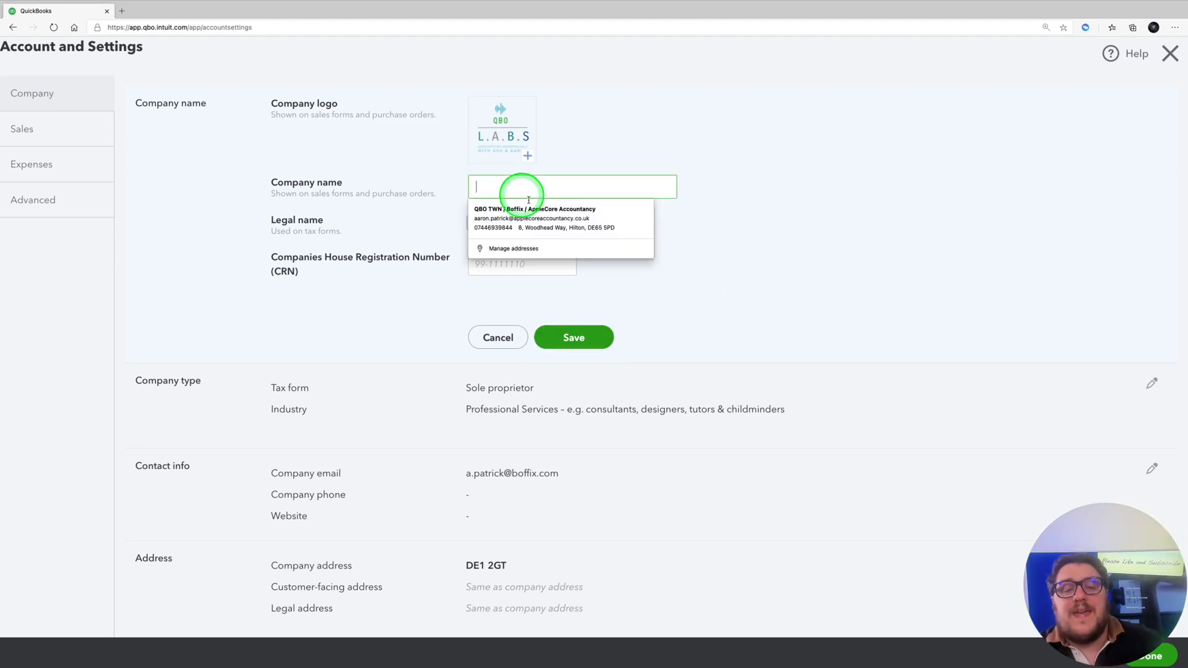
left_click(342, 212)
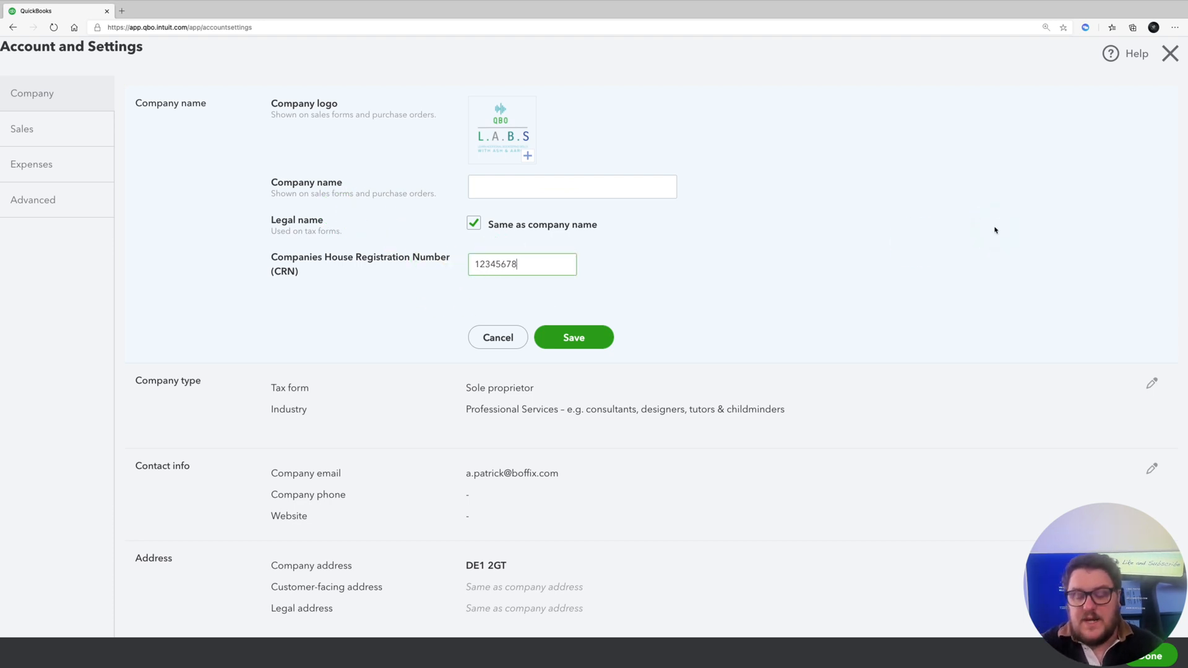
left_click(562, 344)
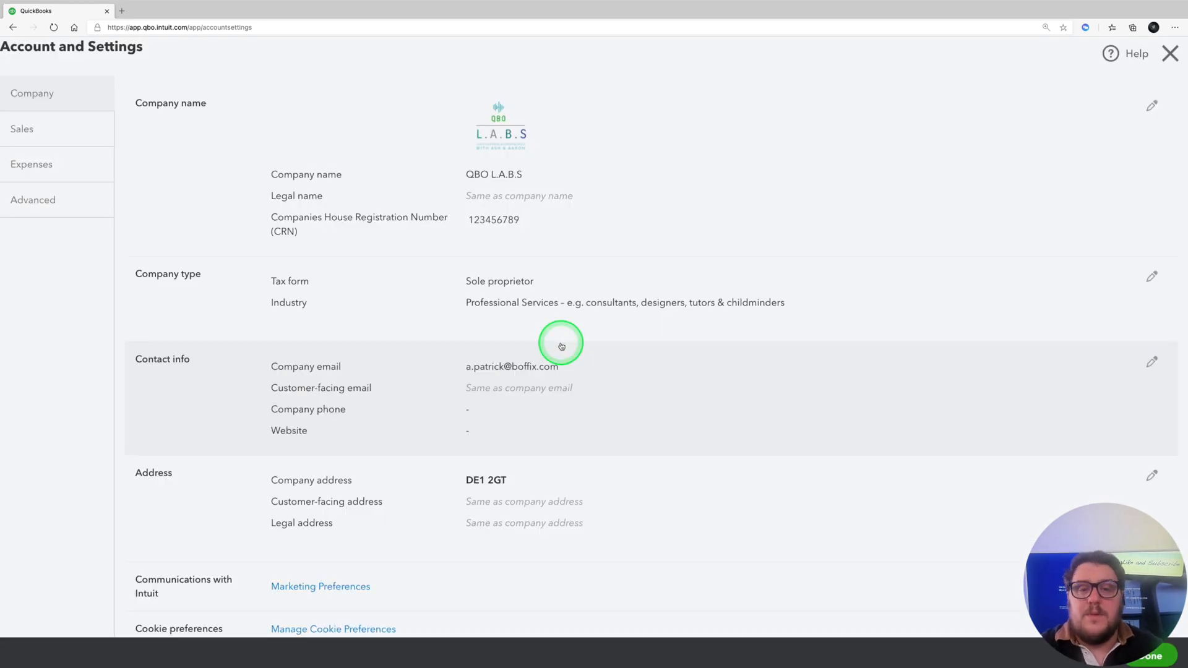
Open the company type section and examine the available tax form options without changing the selection.
left_click(469, 303)
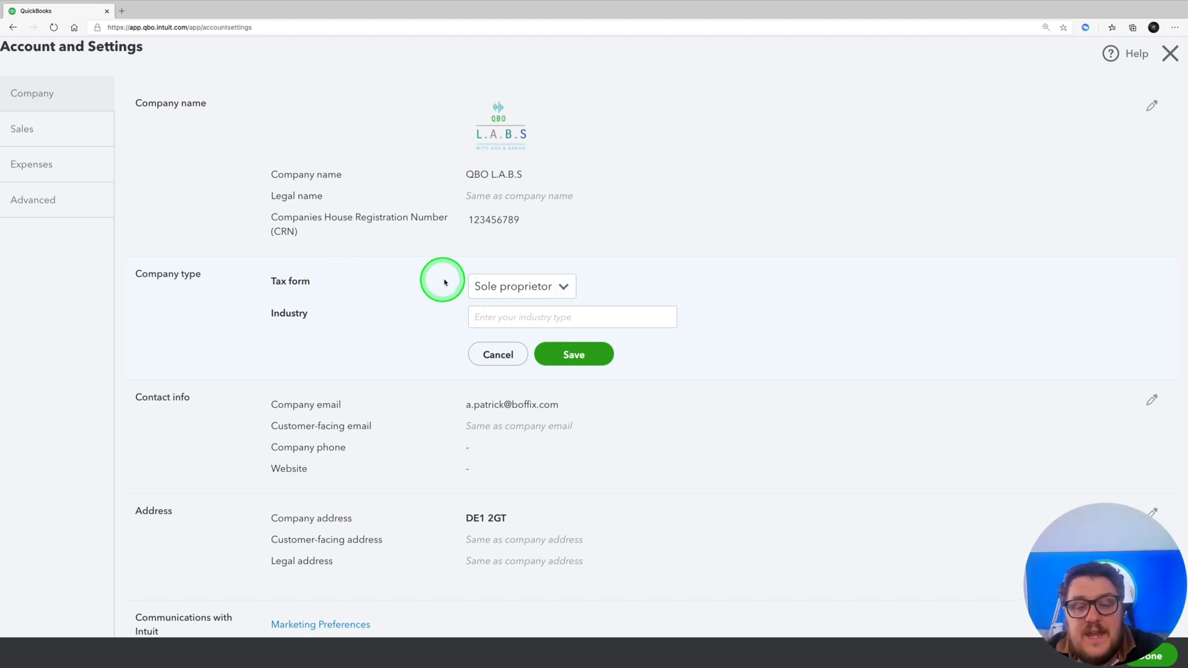
left_click(560, 286)
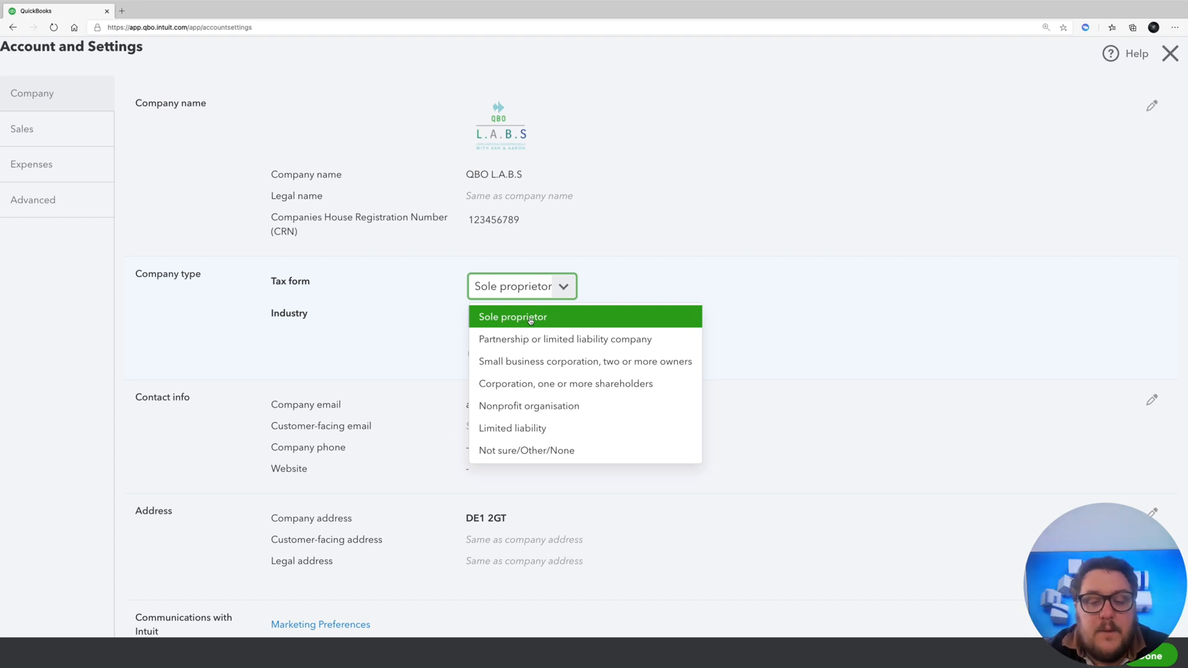
left_click(537, 341)
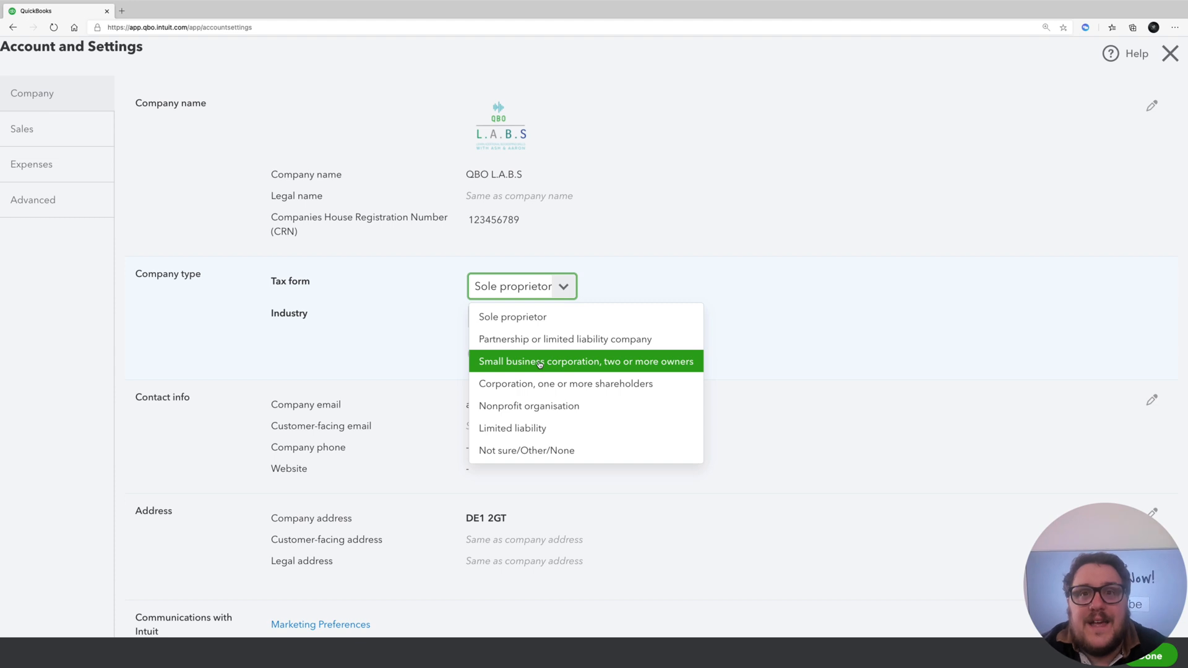
left_click(532, 387)
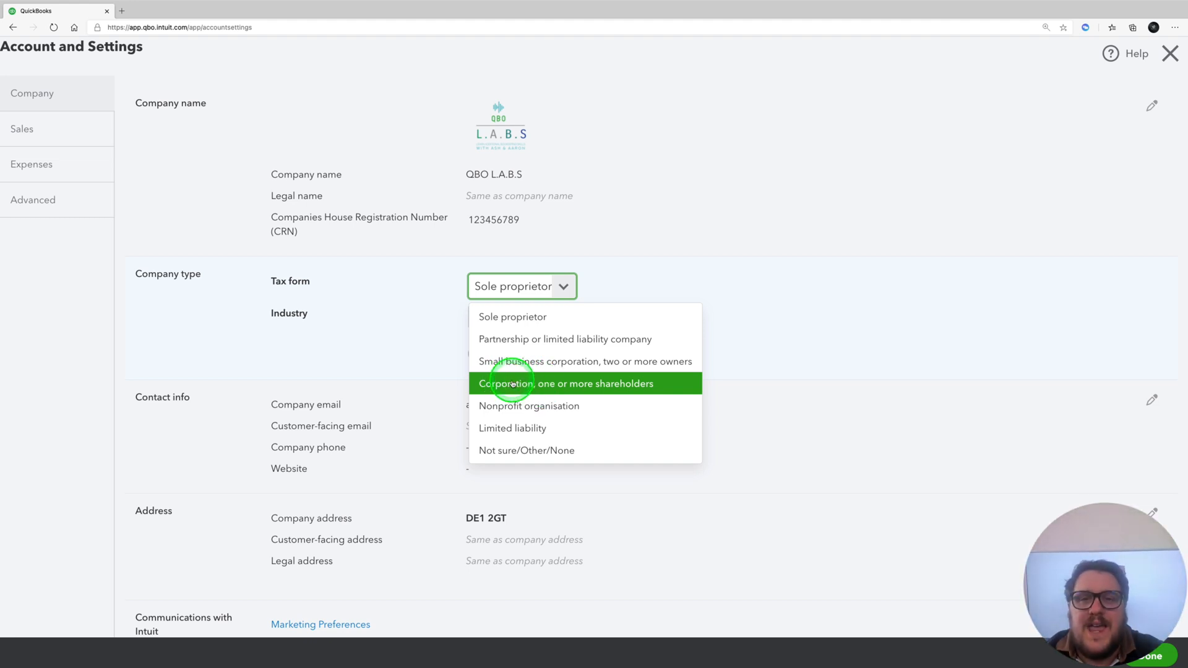
left_click(508, 405)
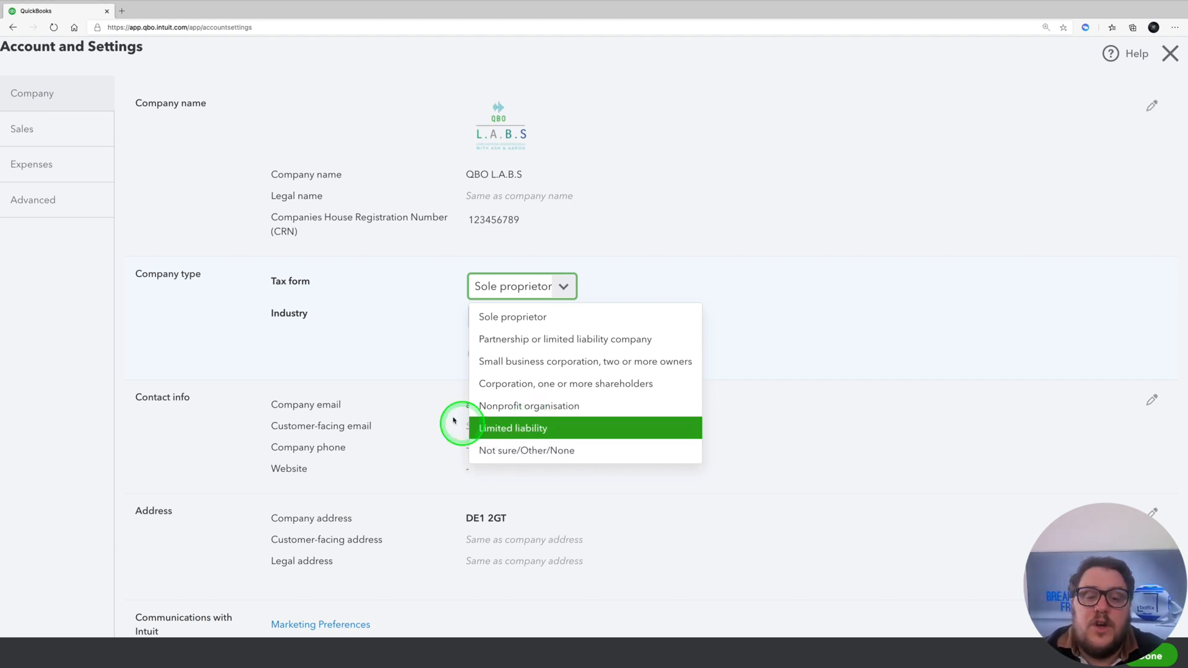
left_click(408, 327)
Search the industry types for "Acc", then clear the industry field and save the company type section.
left_click(528, 317)
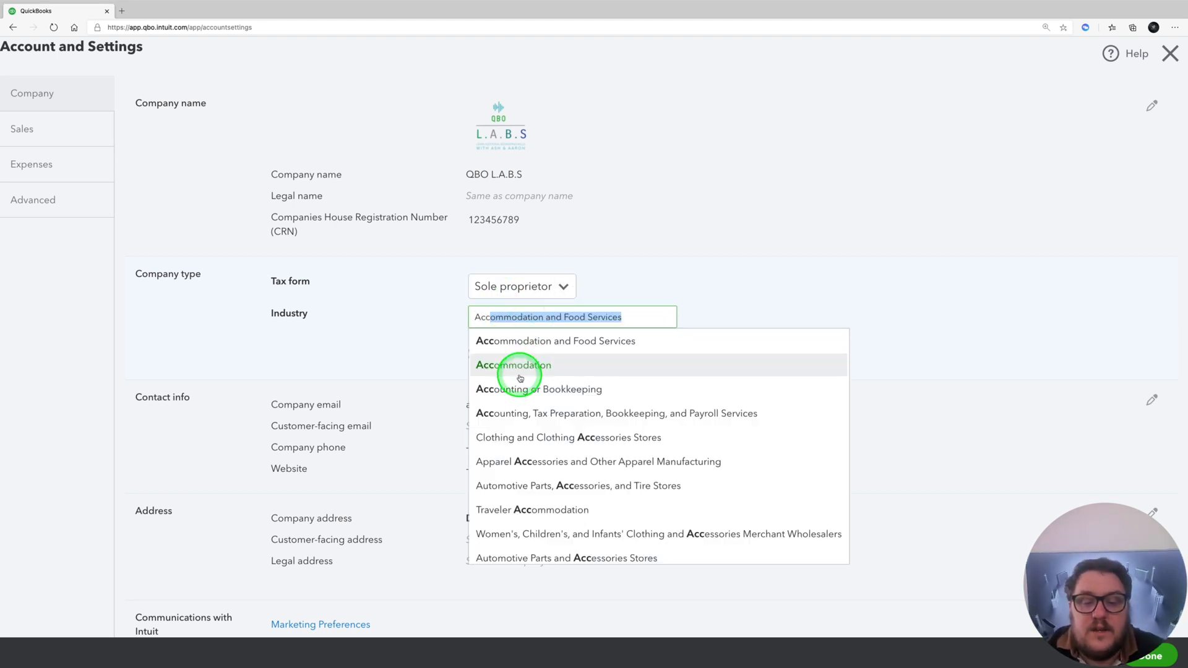
left_click(388, 330)
left_click(668, 316)
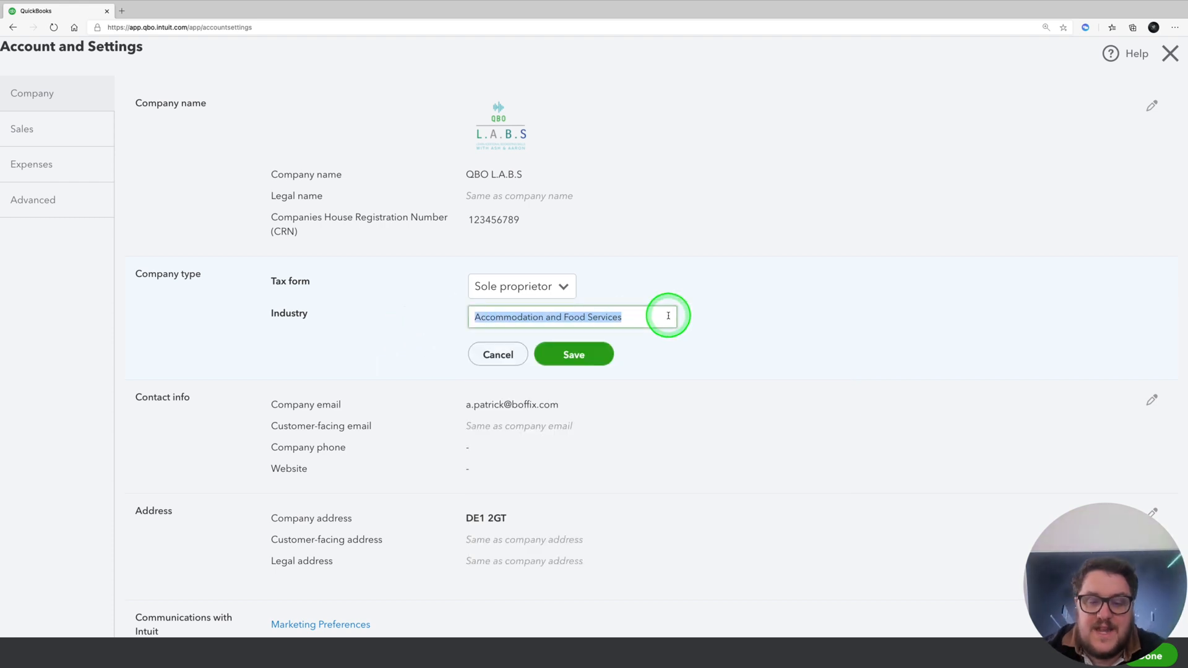
key("BackSpace")
left_click(352, 443)
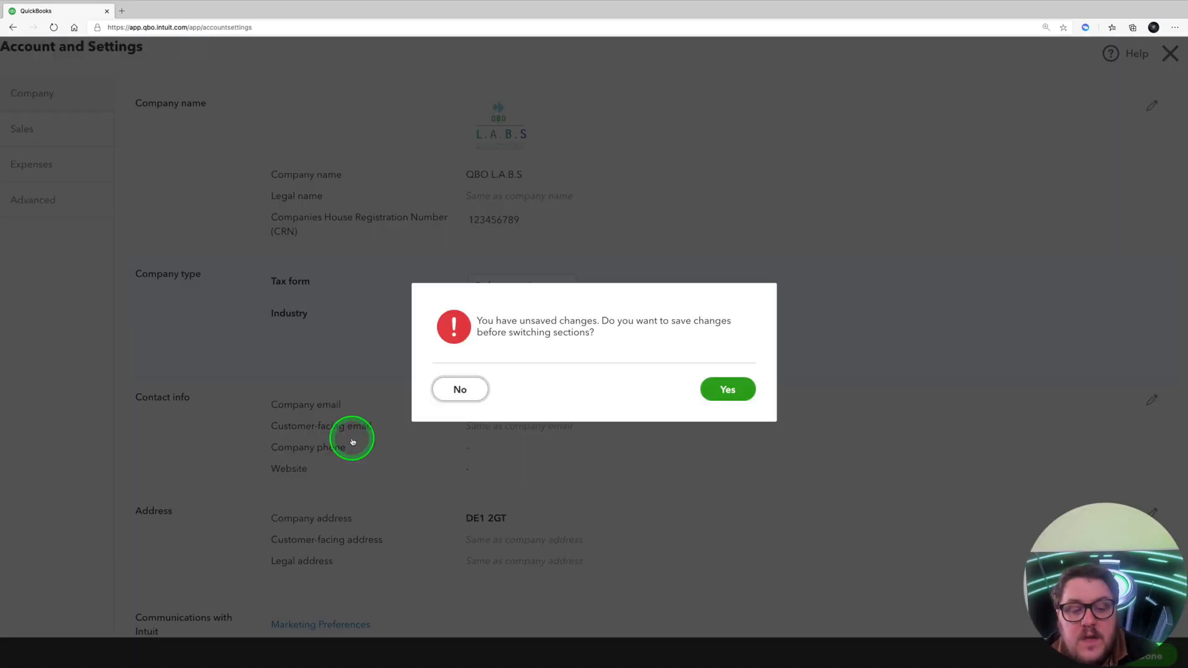
left_click(712, 380)
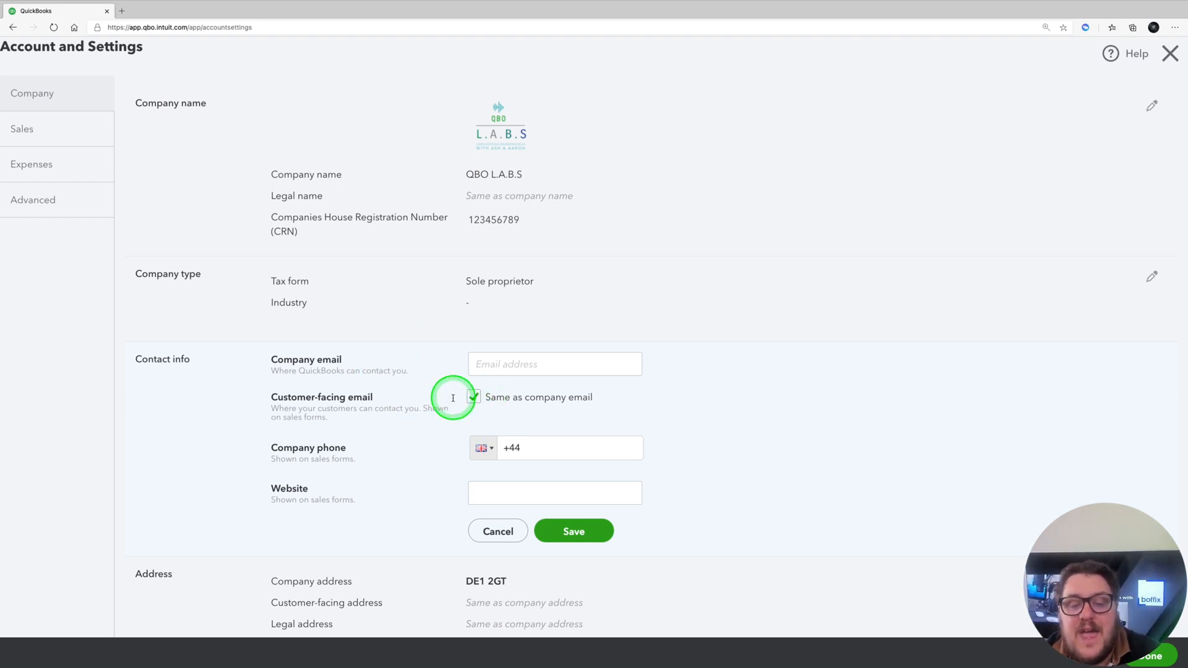
Turn the customer-facing email's "Same as company email" option off and back on in the contact info.
left_click(473, 396)
left_click(473, 397)
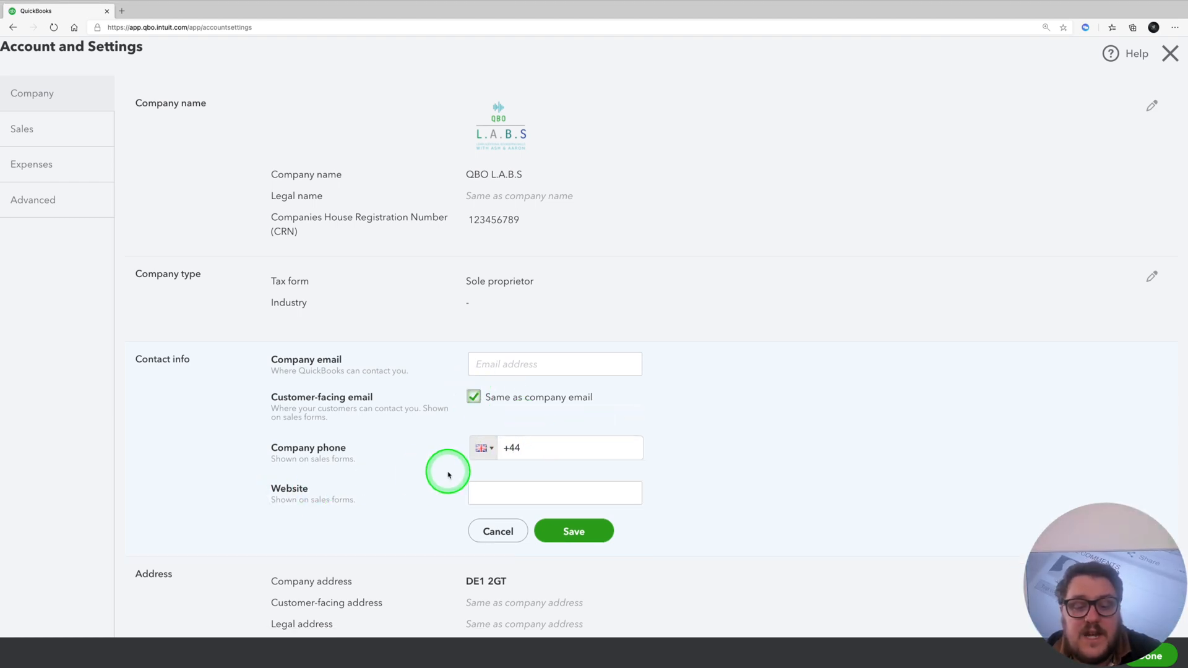
scroll(447, 473, "down", 3)
left_click(394, 470)
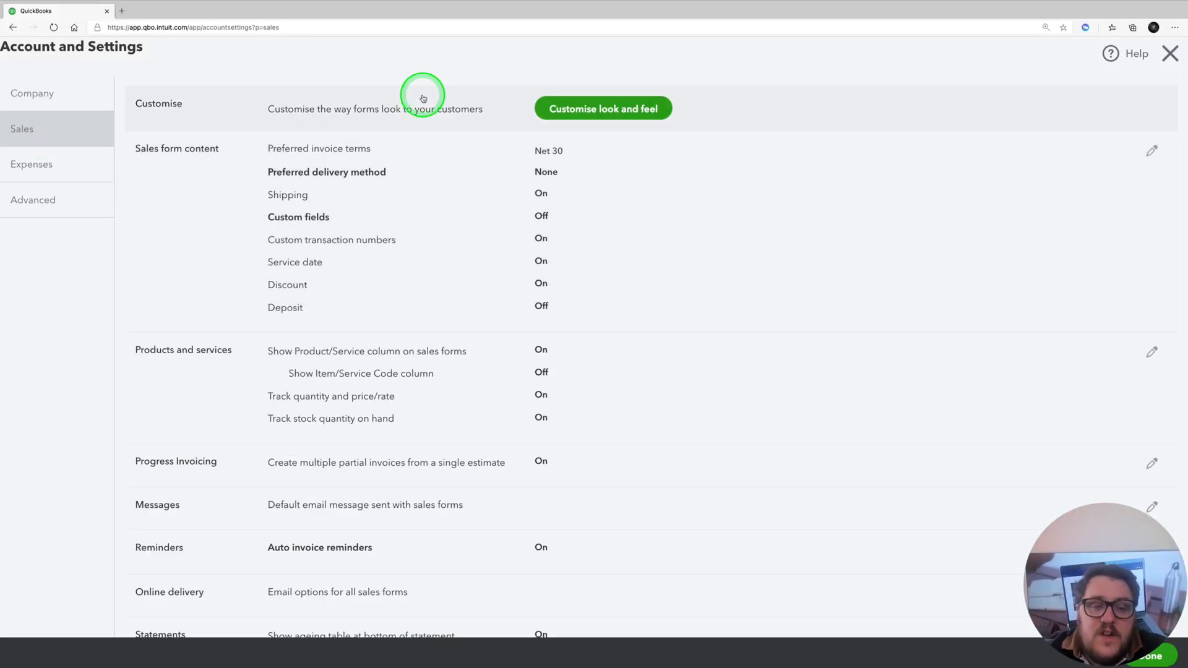
Open the form look and feel customisation from the Sales settings and edit the Standard master form style.
left_click(613, 109)
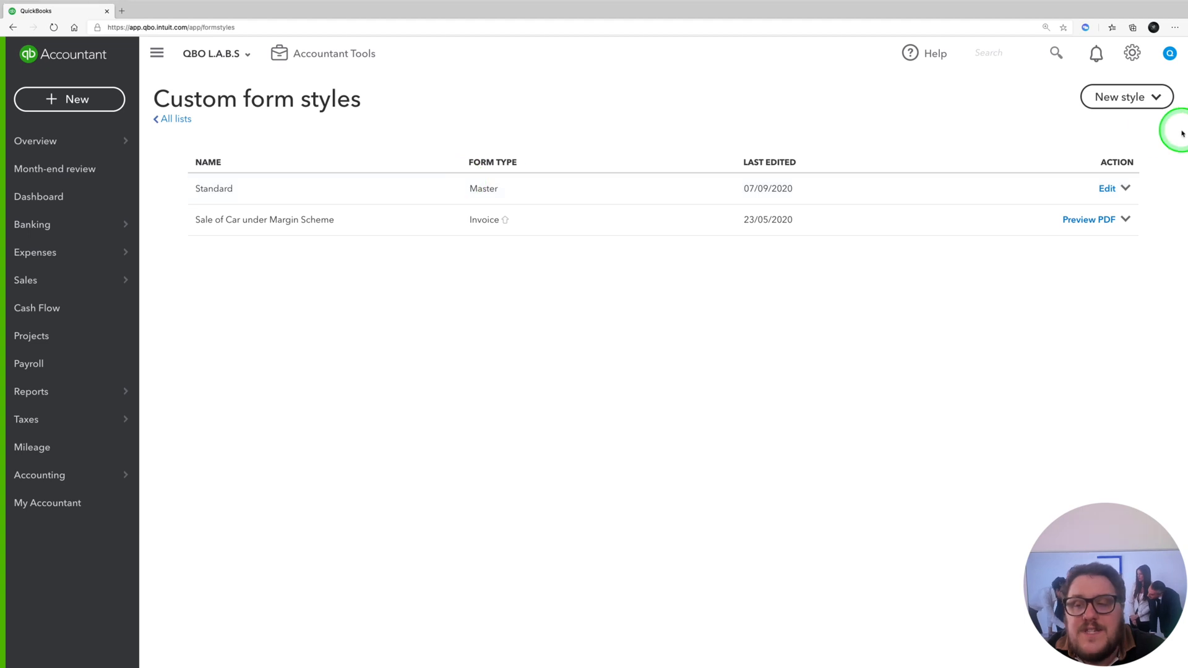
left_click(1126, 189)
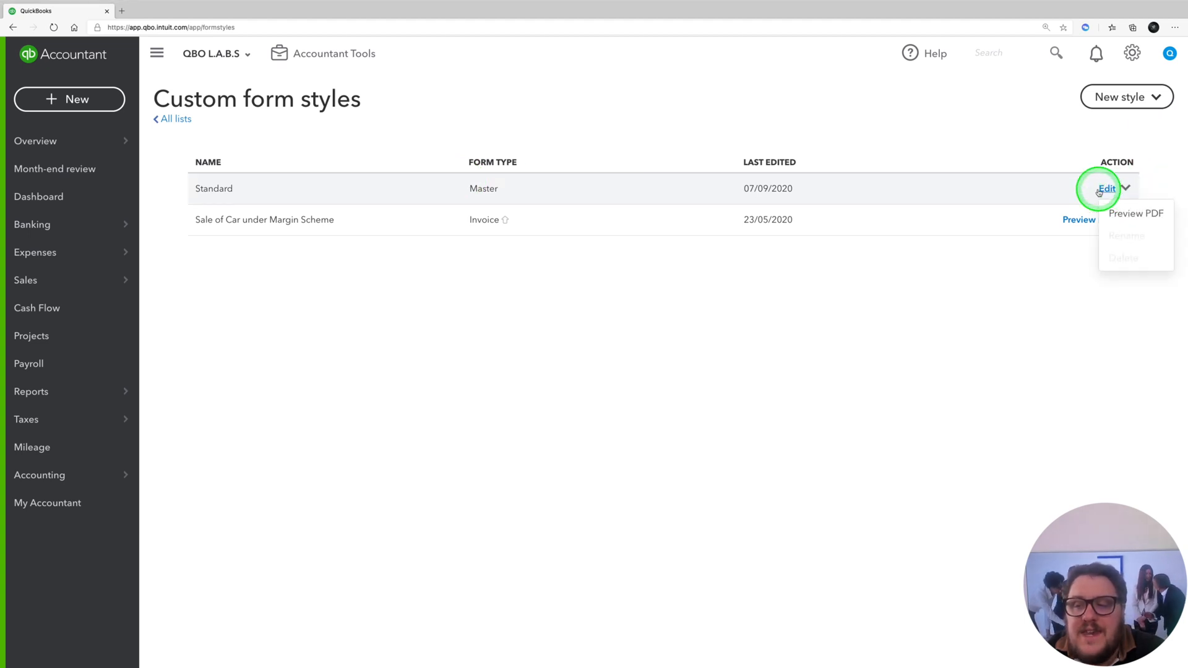
left_click(1099, 193)
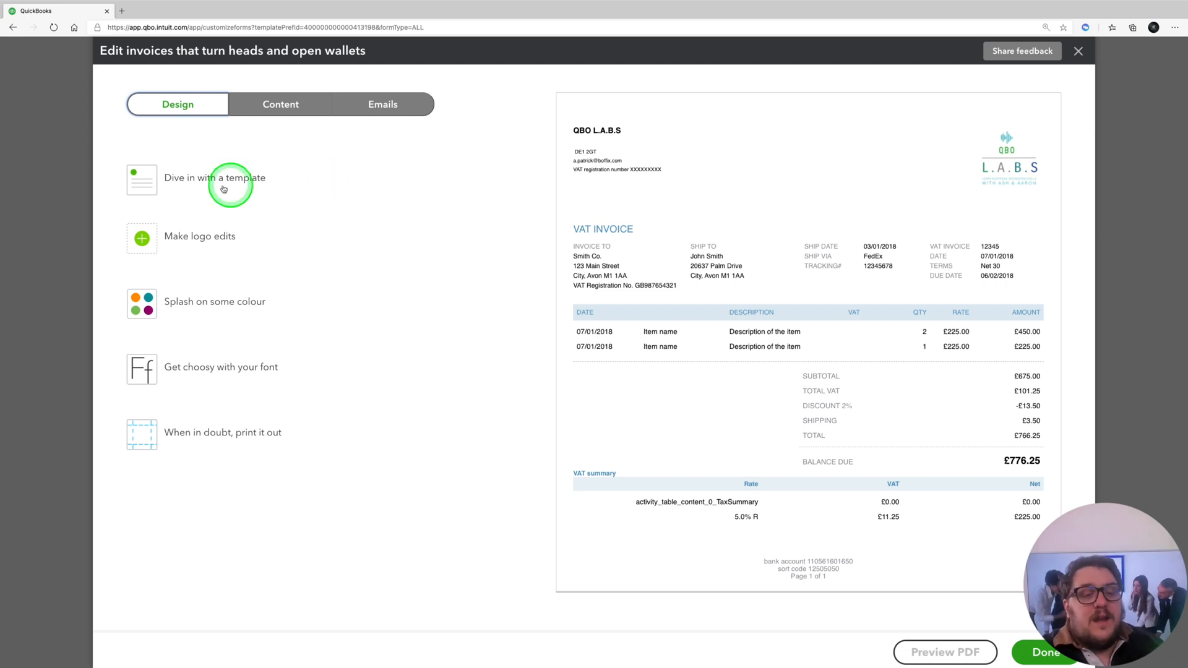
Apply the Bold template to the invoice design and set its colour to green #79BD58.
left_click(155, 179)
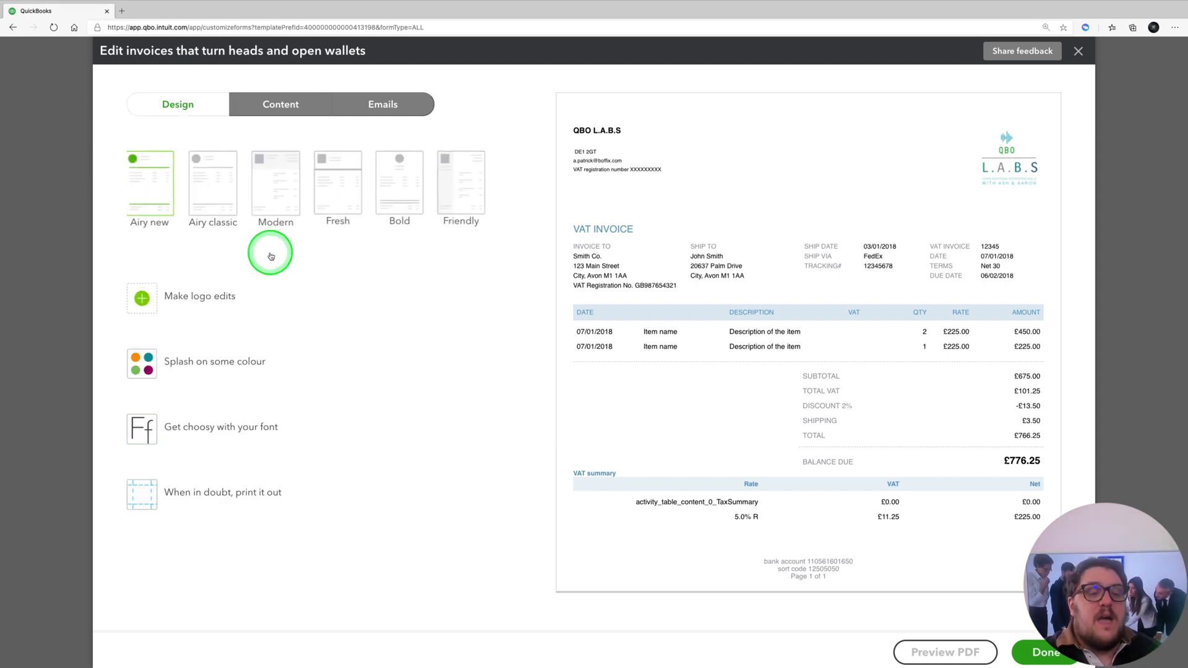
left_click(420, 186)
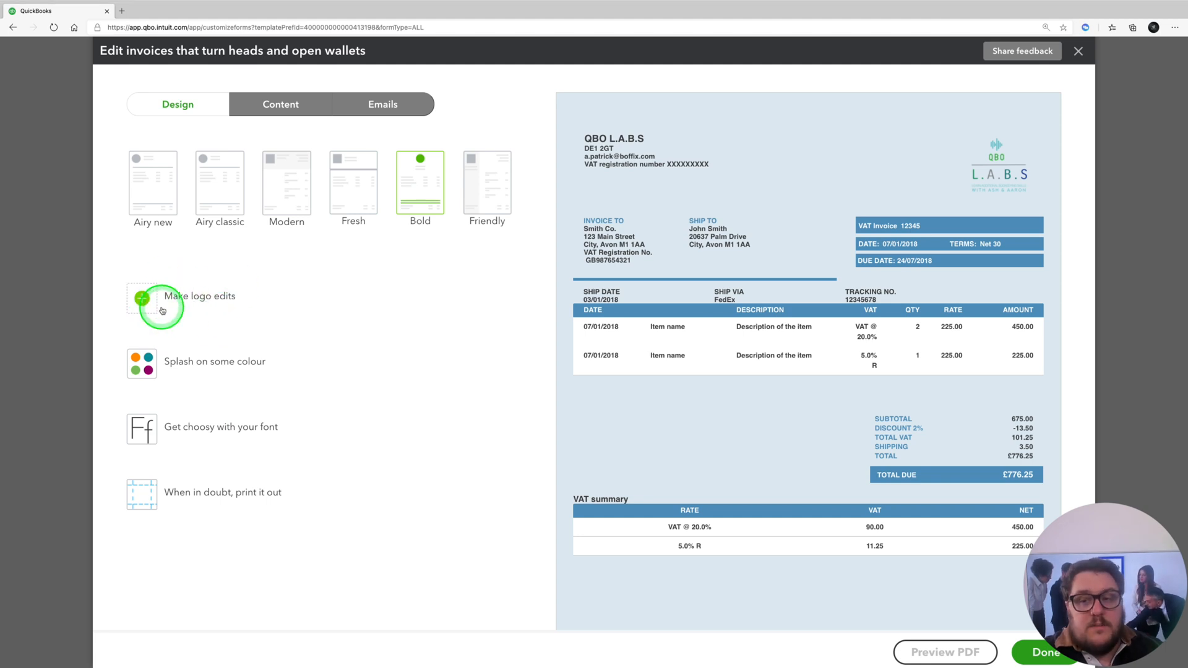
left_click(162, 311)
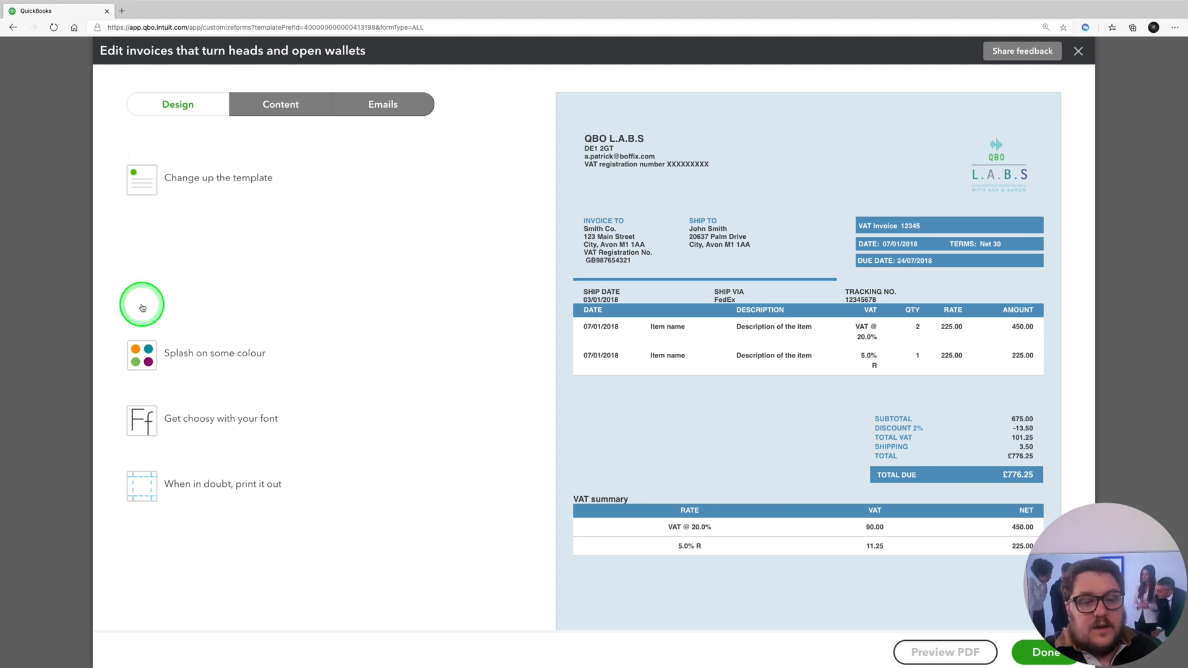
left_click(145, 354)
left_click(333, 292)
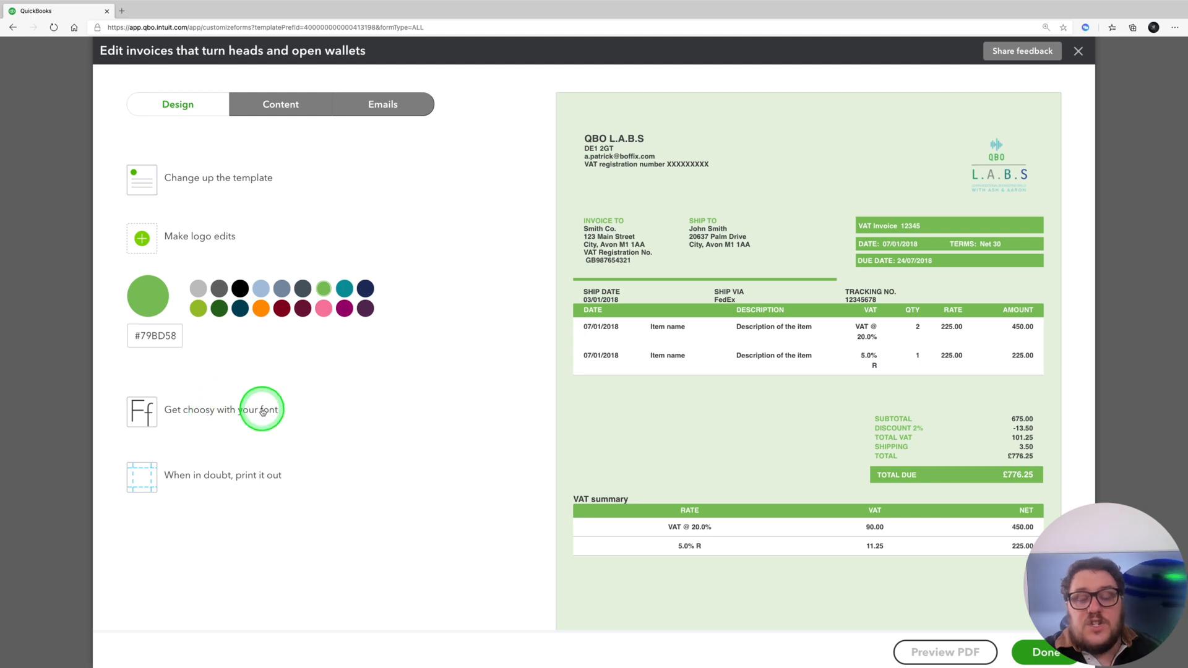
Review the invoice form's header, footer and table content options, and open its email settings.
left_click(274, 109)
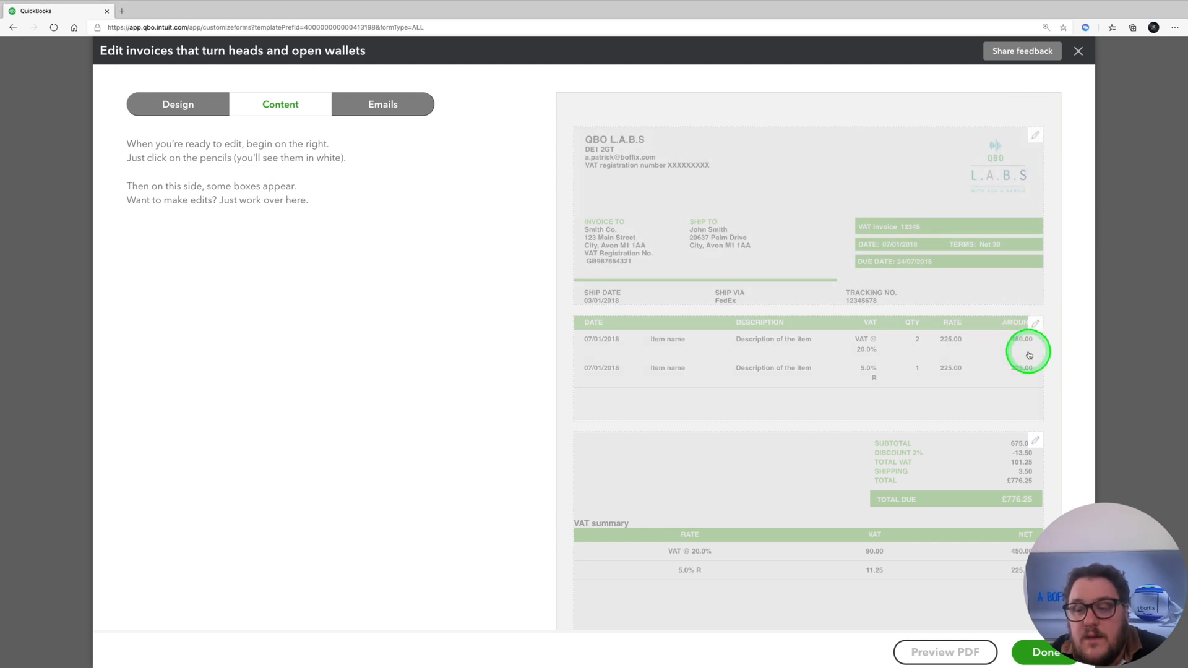
left_click(981, 204)
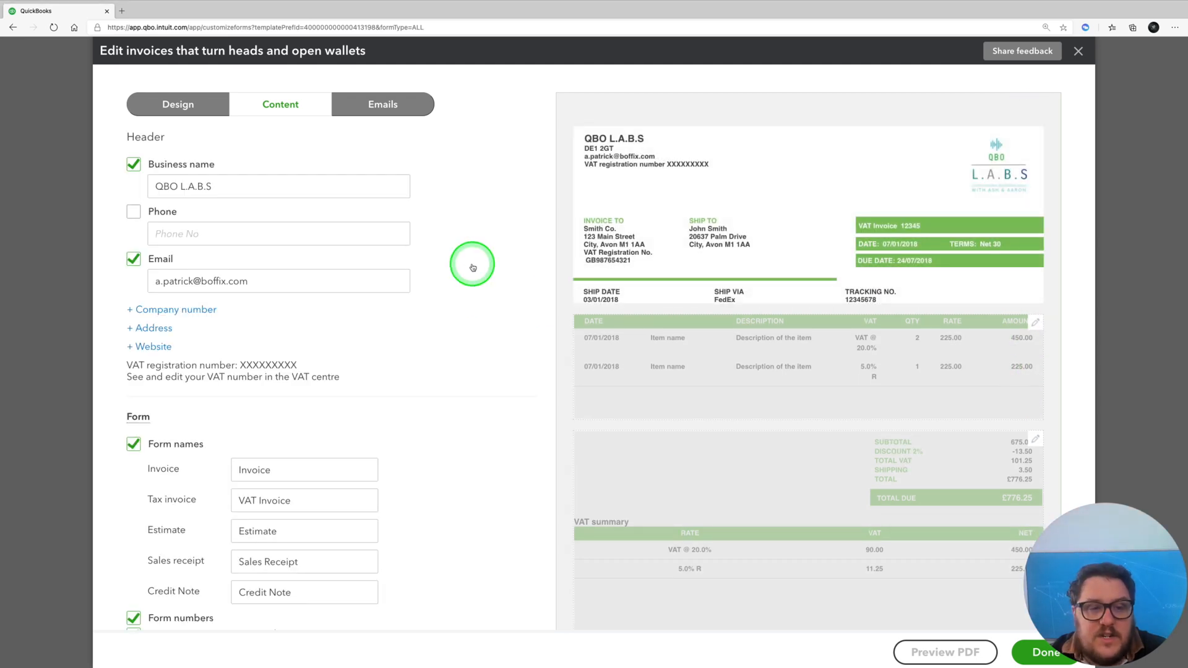
left_click(767, 436)
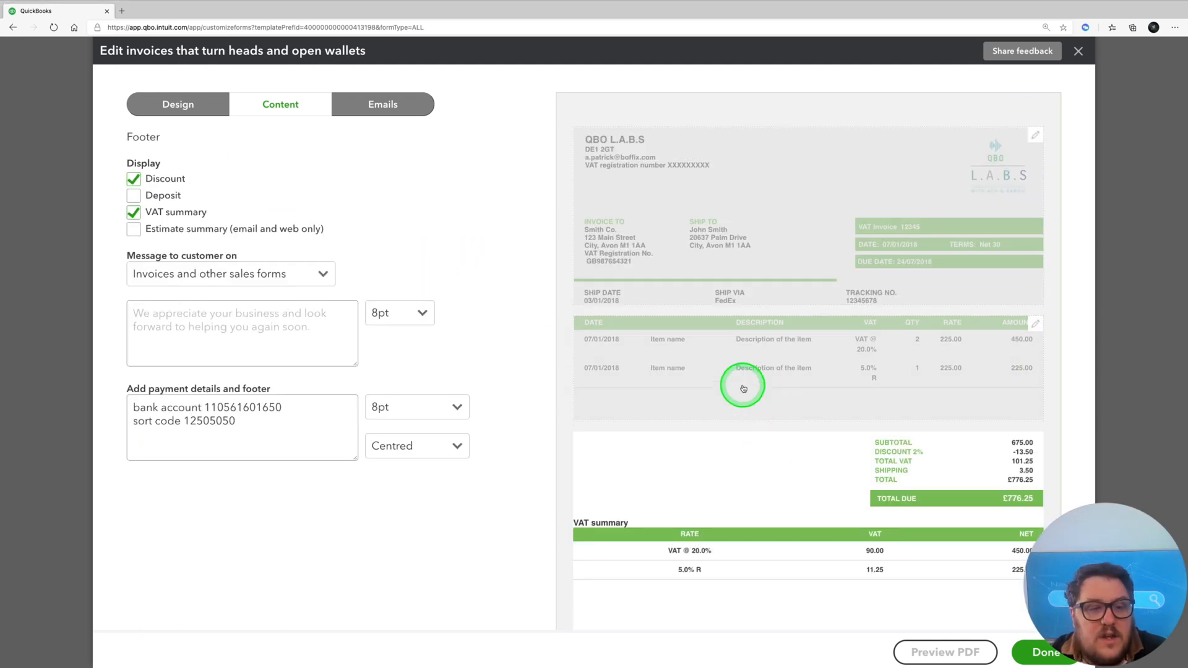
left_click(621, 355)
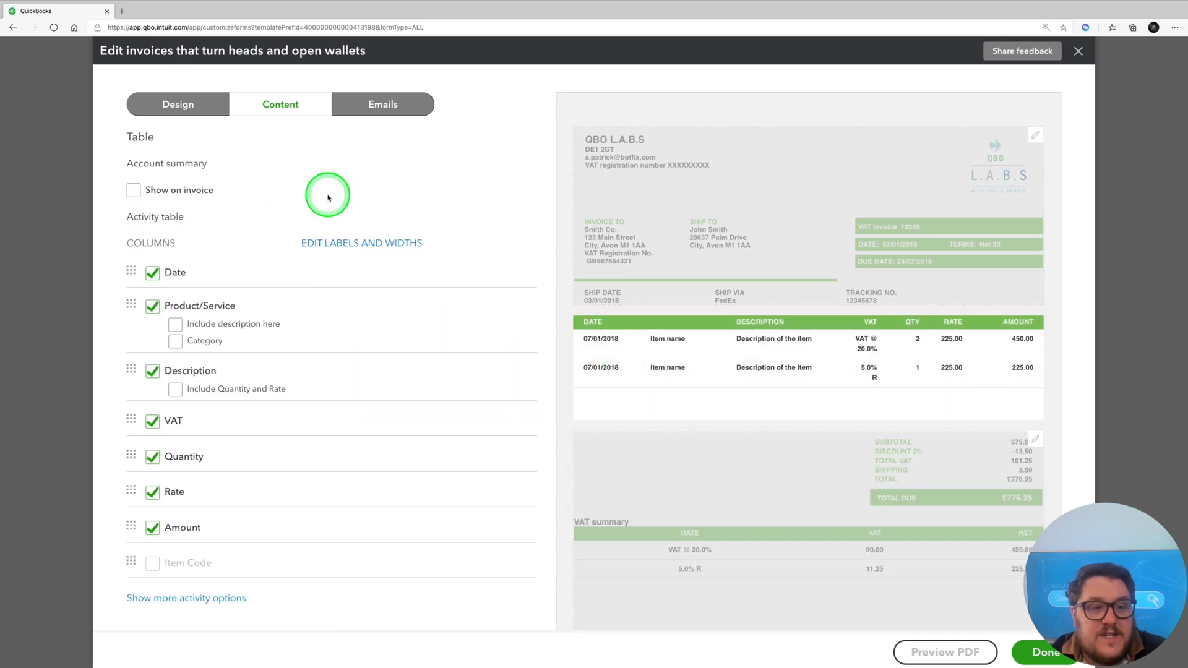
left_click(836, 213)
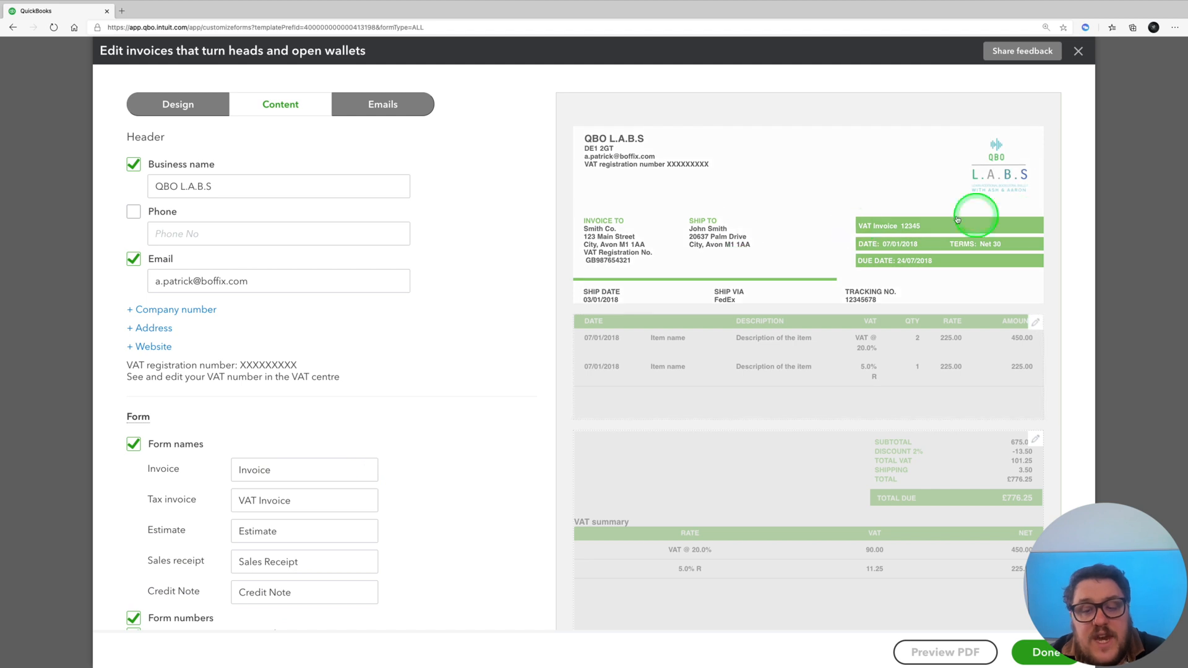
scroll(180, 242, "down", 4)
scroll(888, 308, "up", 4)
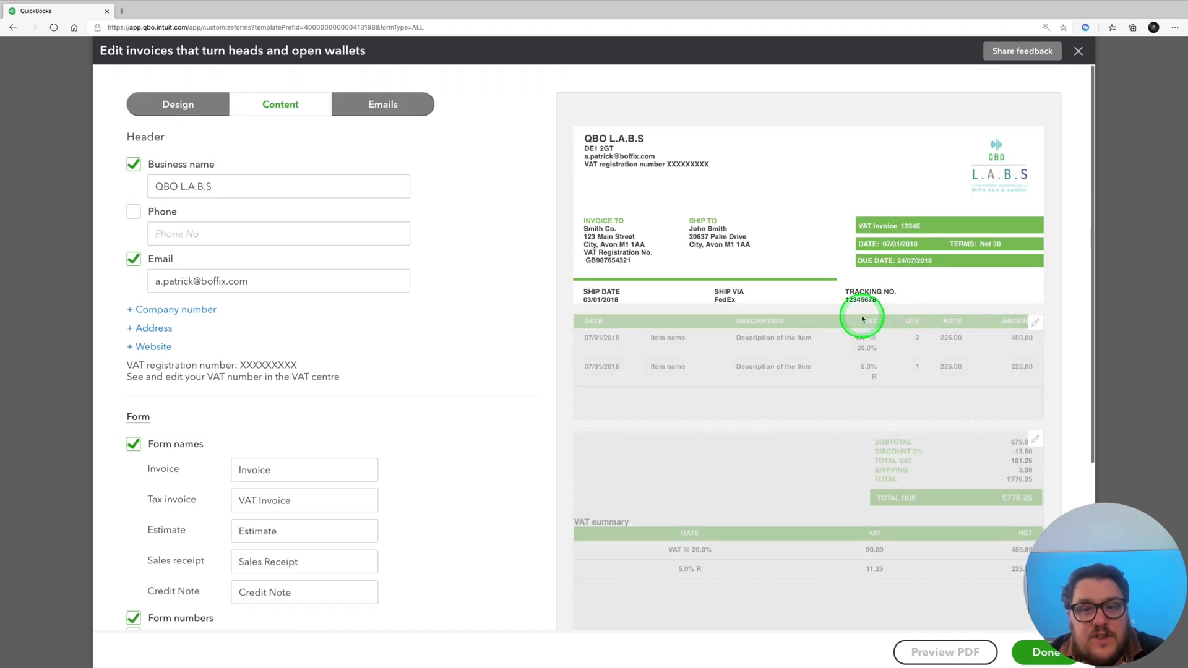
left_click(383, 105)
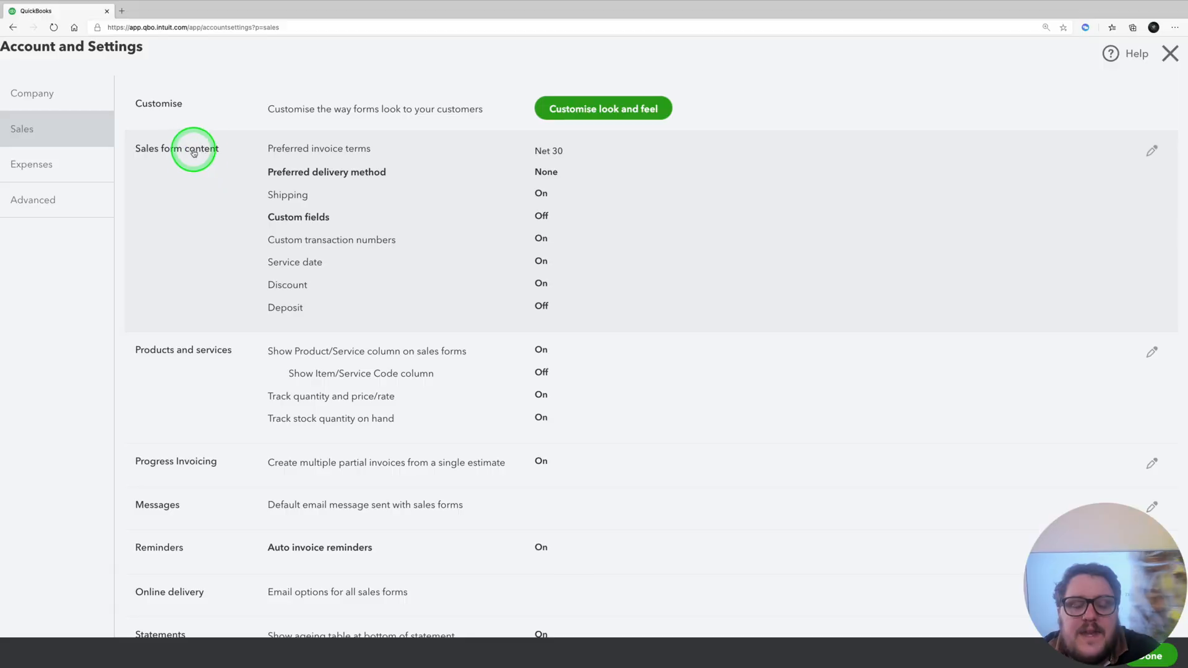
Open the Sales form content settings for editing and check the preferred invoice terms and delivery method choices.
left_click(193, 153)
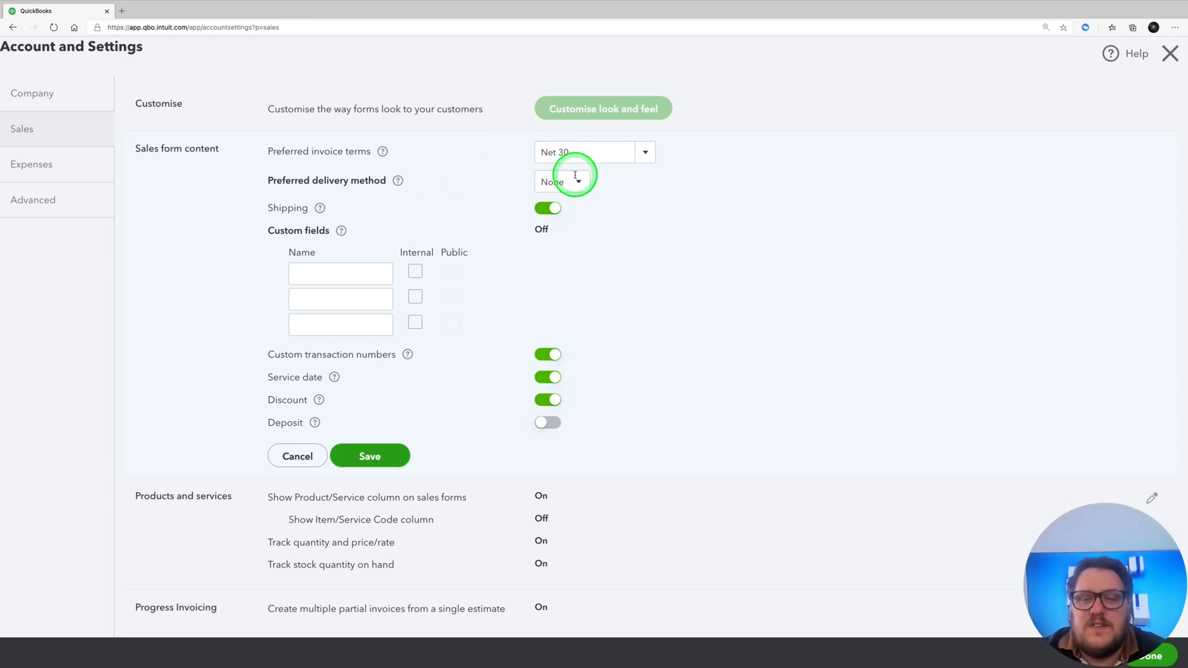
left_click(645, 152)
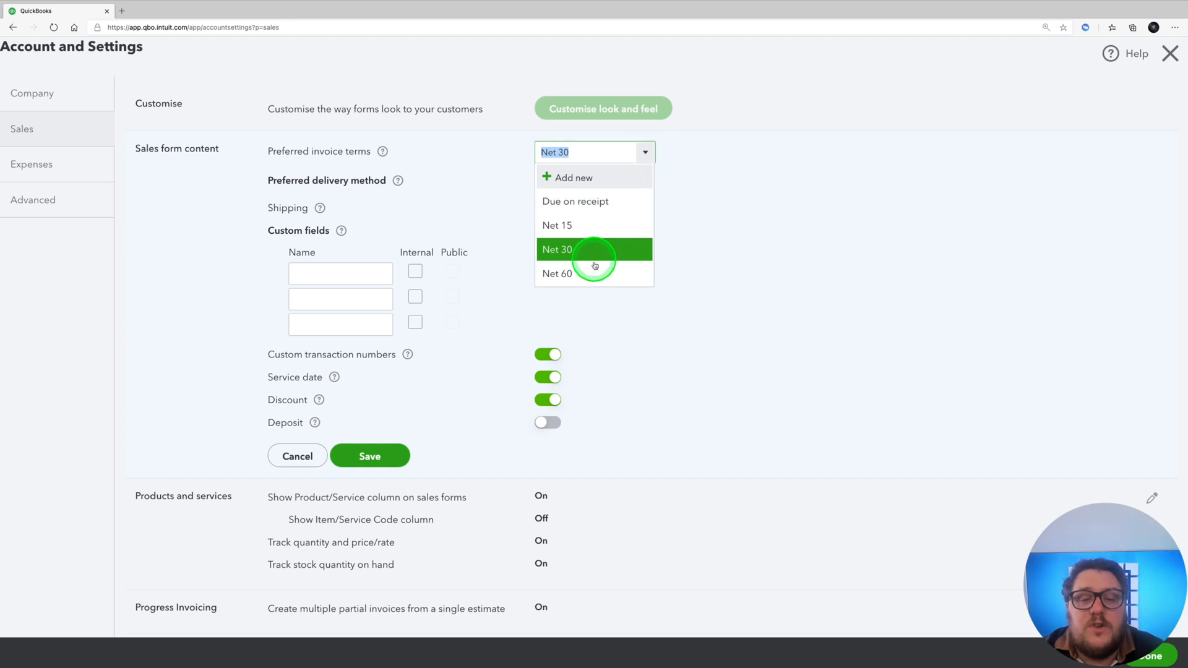
left_click(712, 217)
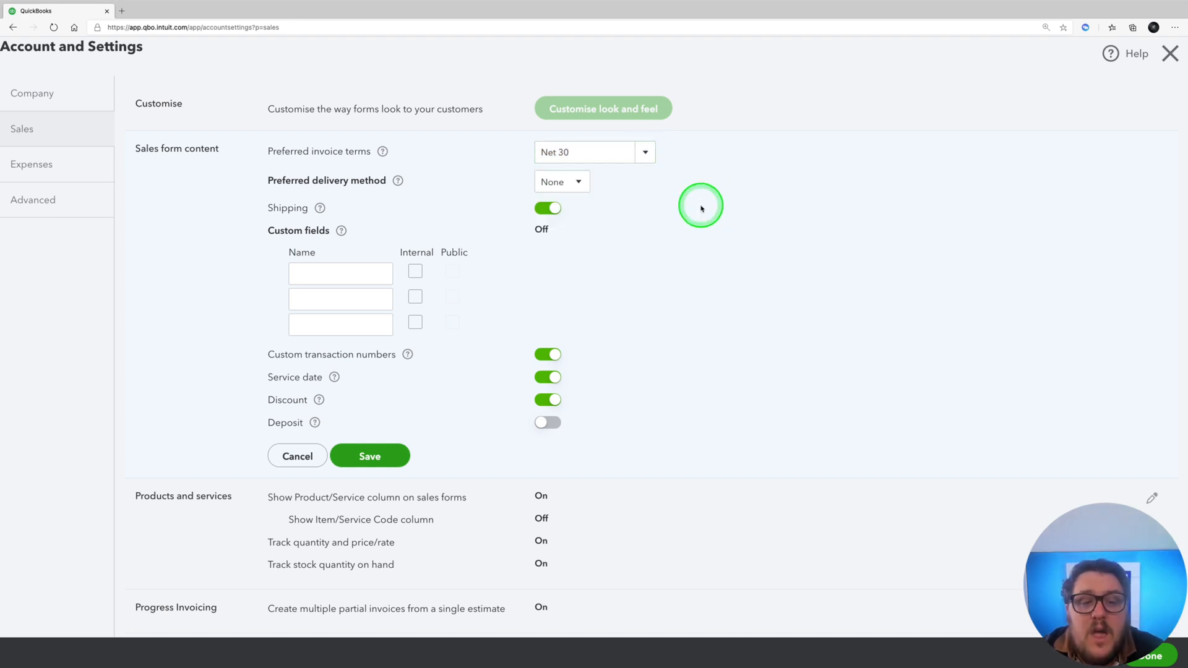
left_click(580, 183)
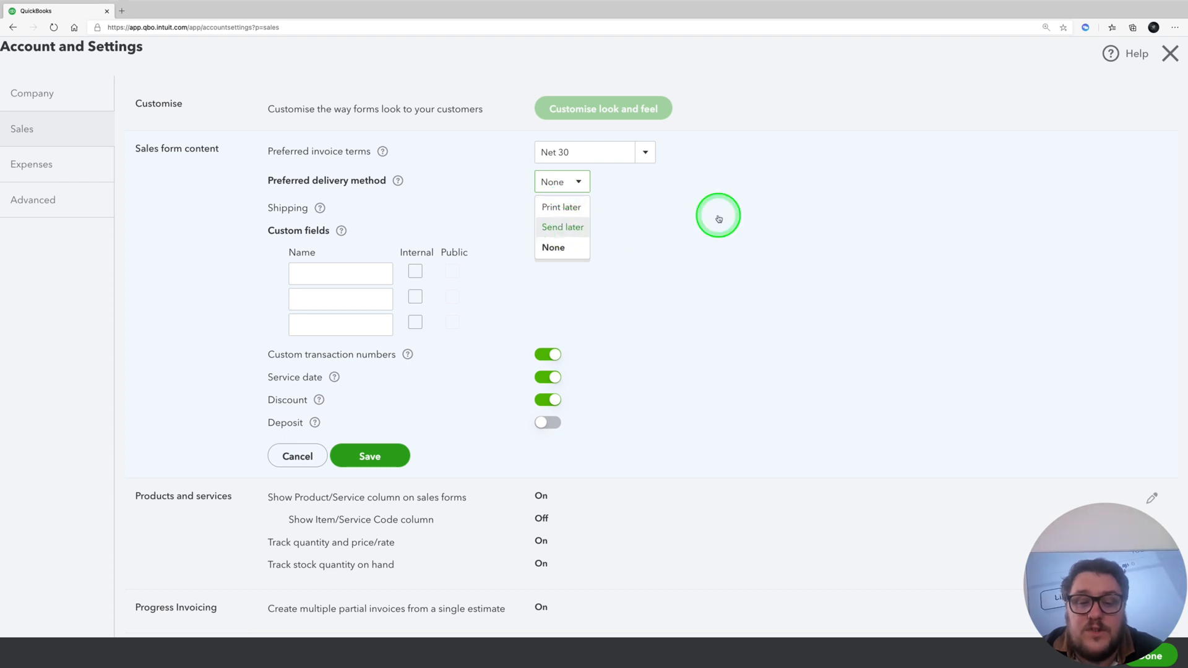
left_click(815, 222)
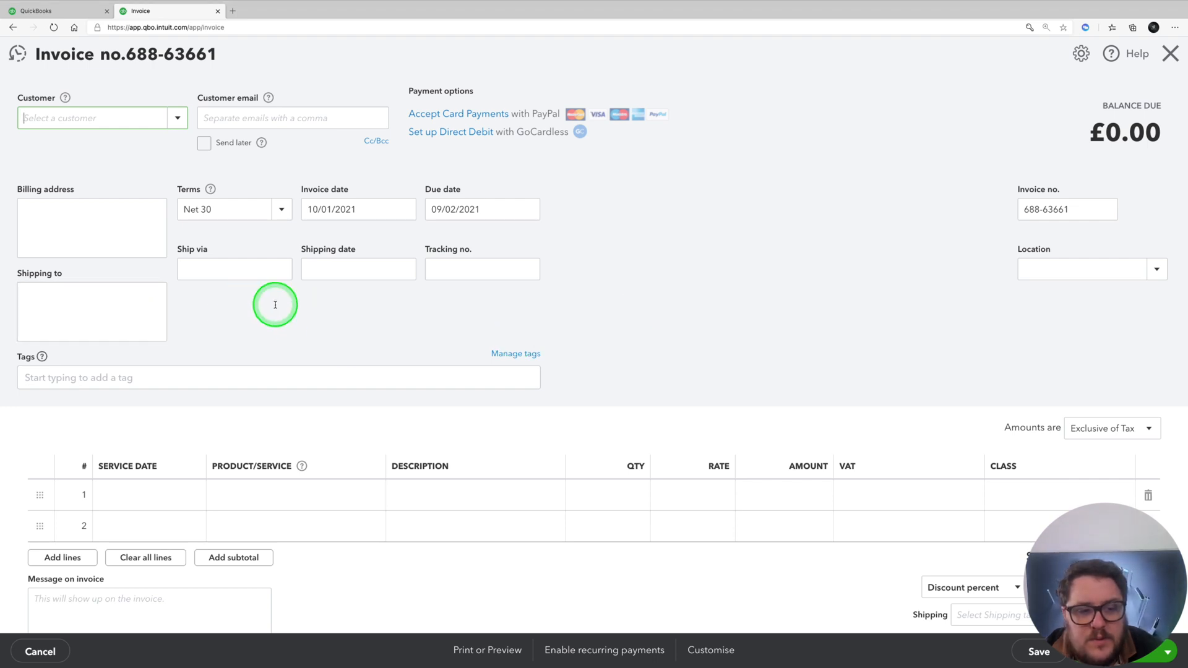
Add an internal and public custom field named "Make or Model" to the sales form content in the account settings and save.
left_click(90, 13)
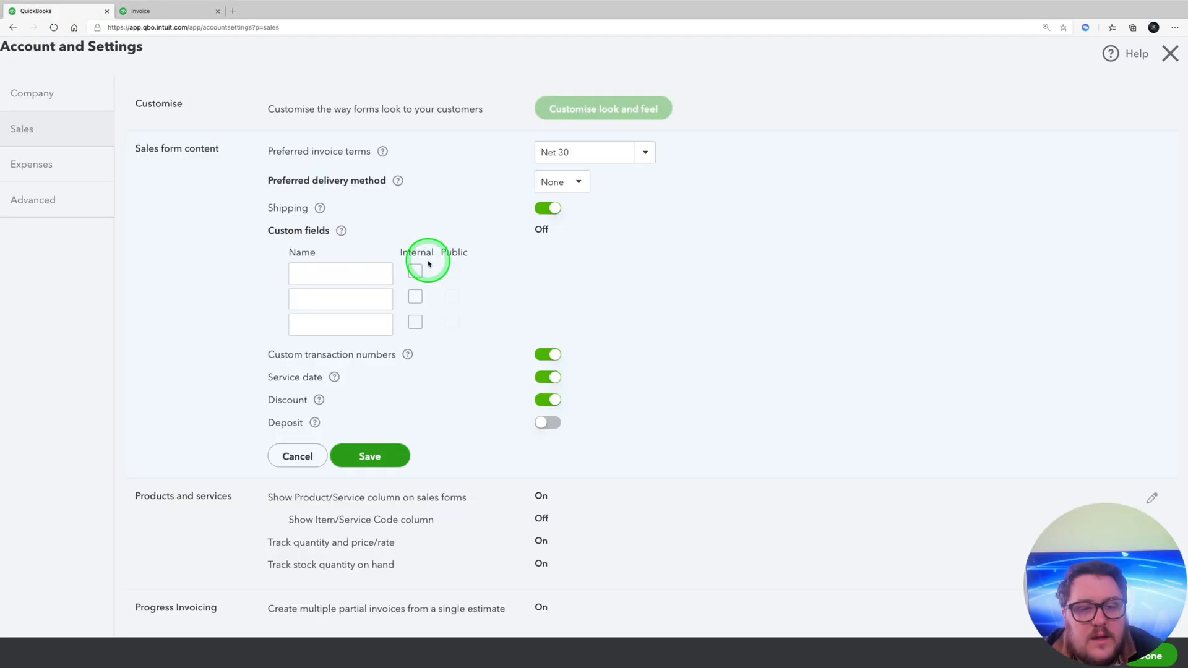
left_click(415, 296)
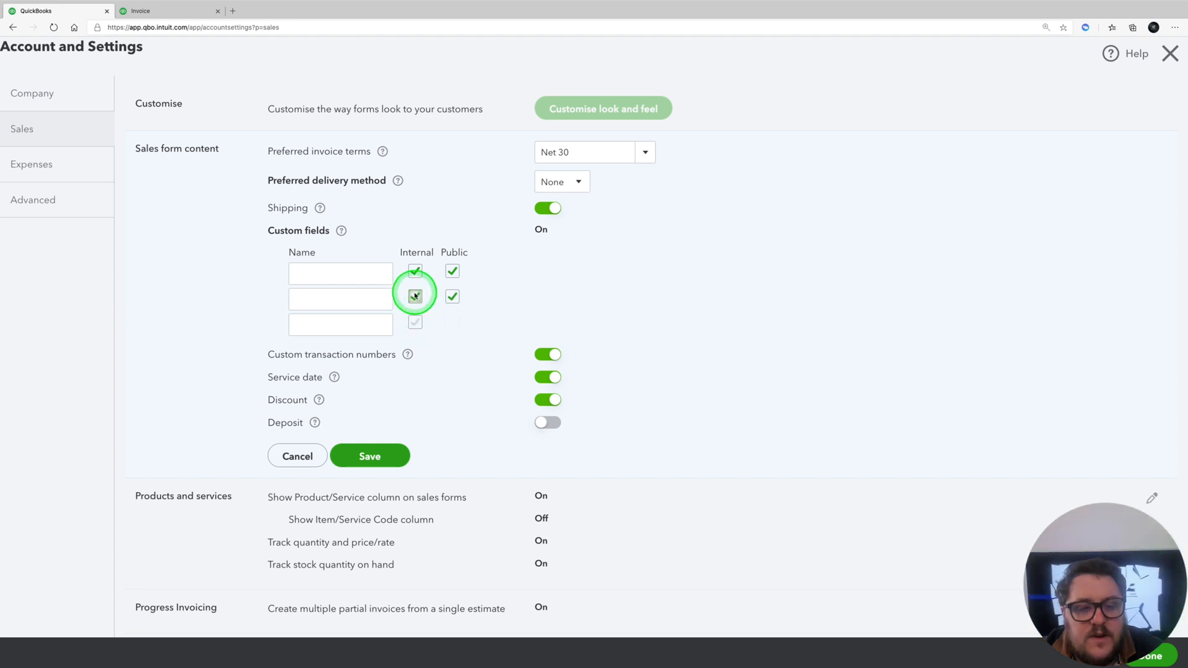
left_click(375, 276)
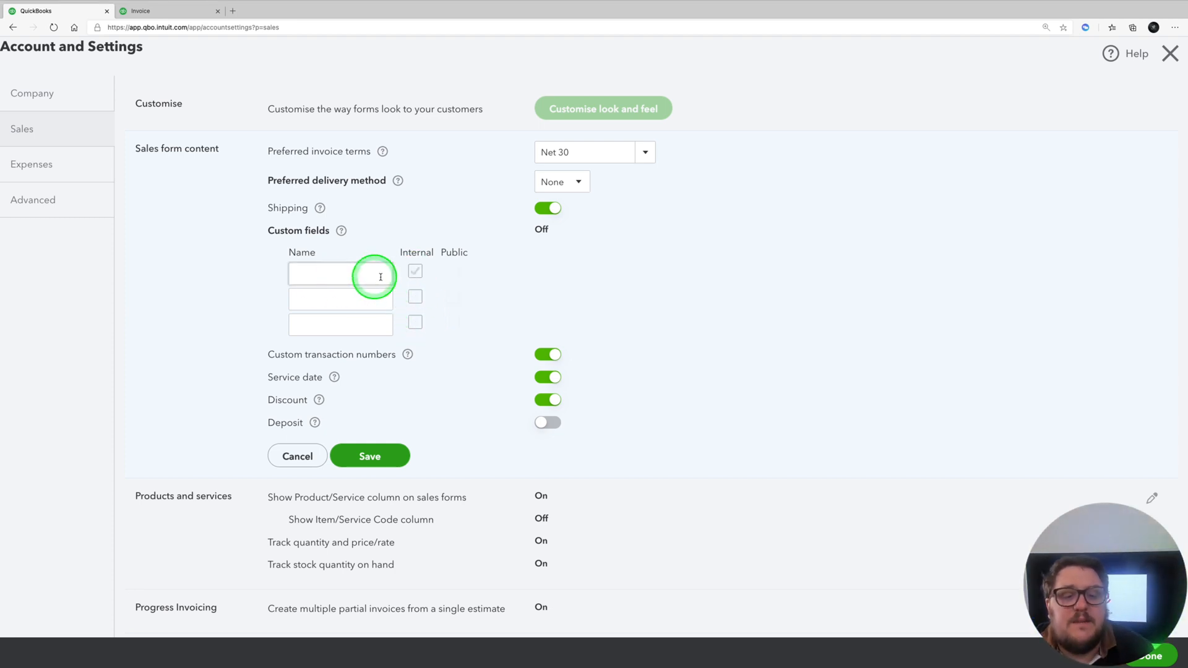
left_click(298, 271)
type("r ")
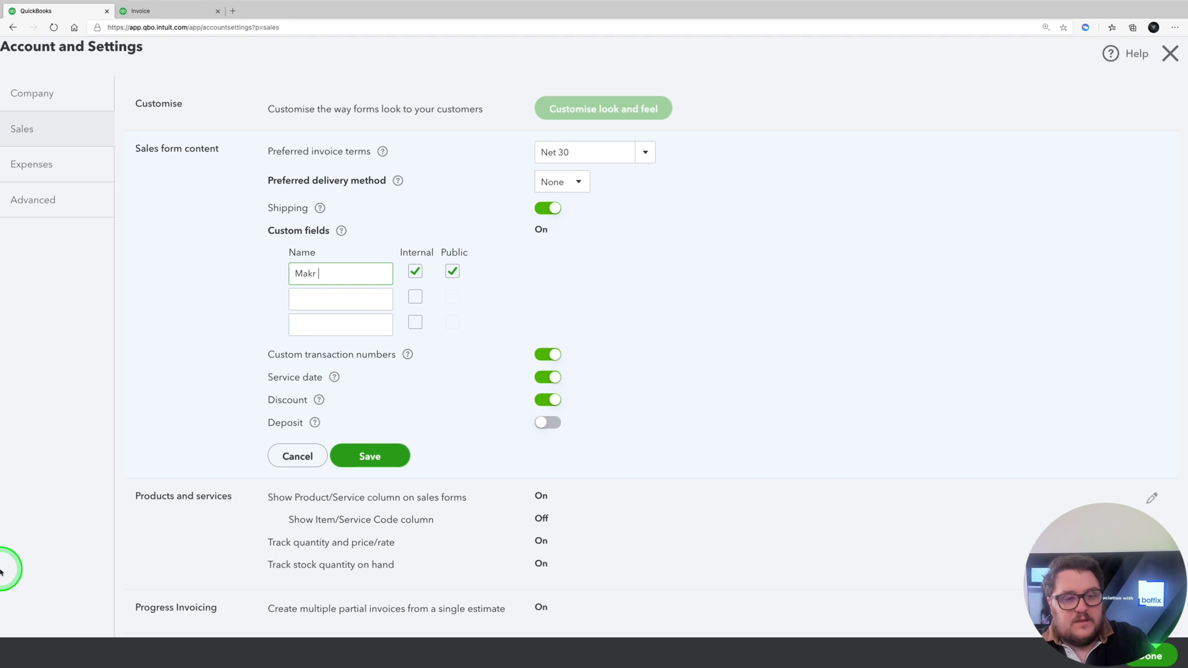
key("BackSpace")
key("BackSpace")
type("e or Mode")
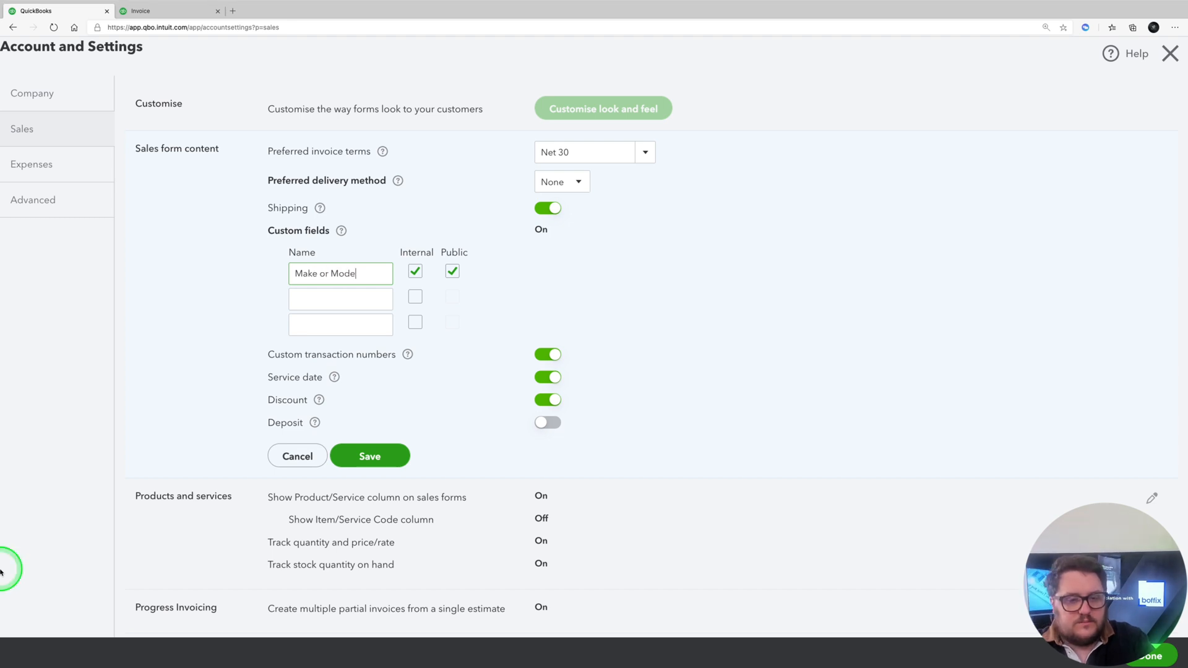
type("l")
left_click(367, 456)
Reload the open invoice form and enter BMW in its Make or Model field.
left_click(186, 11)
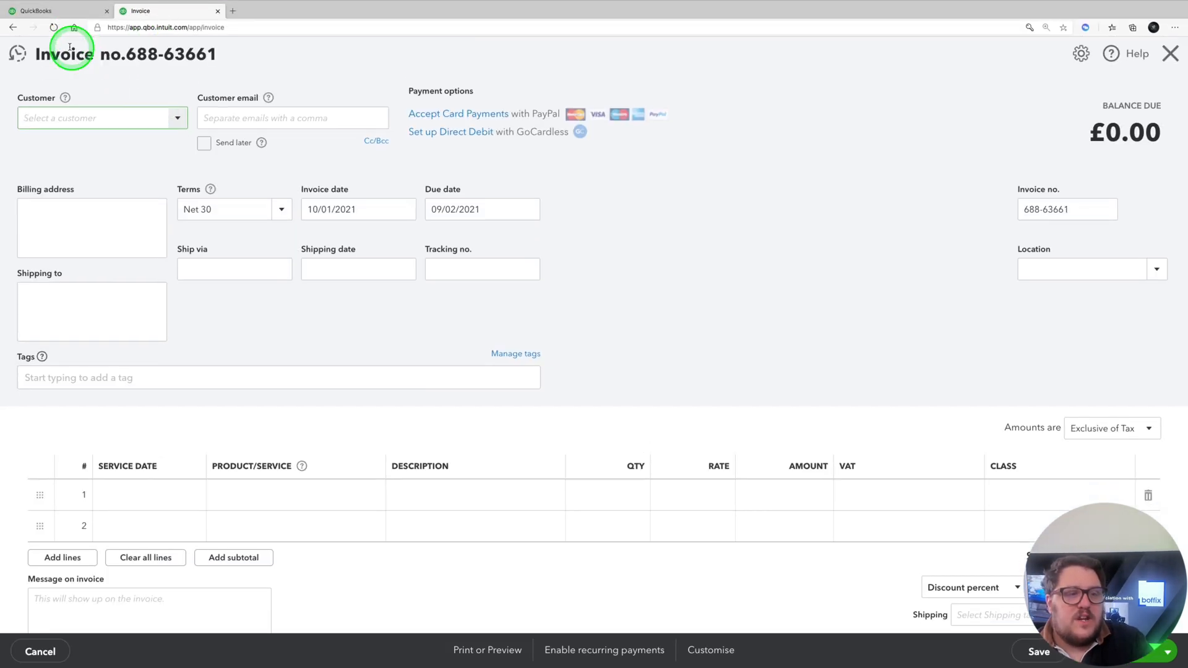
left_click(53, 28)
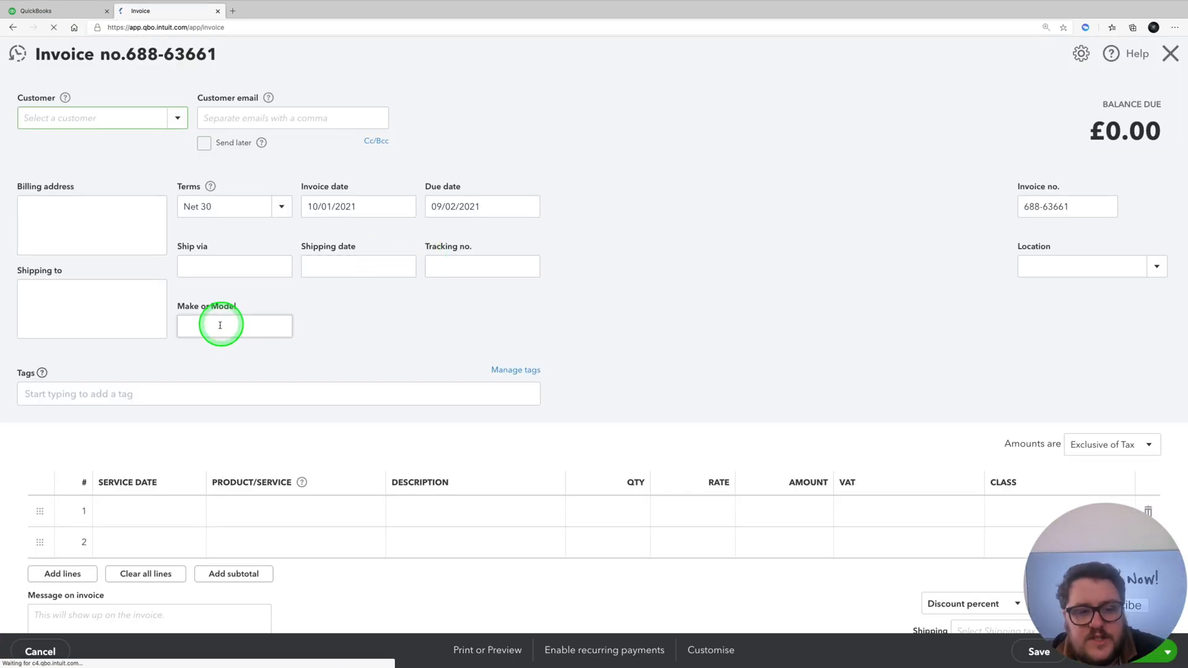
left_click(245, 317)
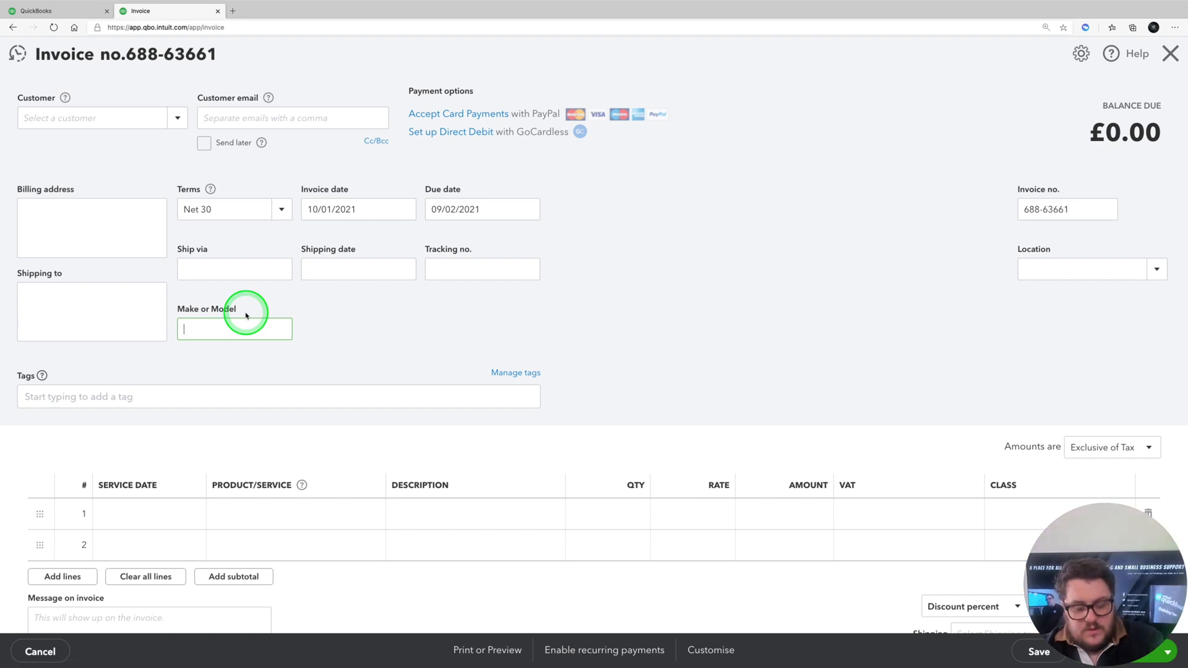
type("BMW")
left_click(518, 303)
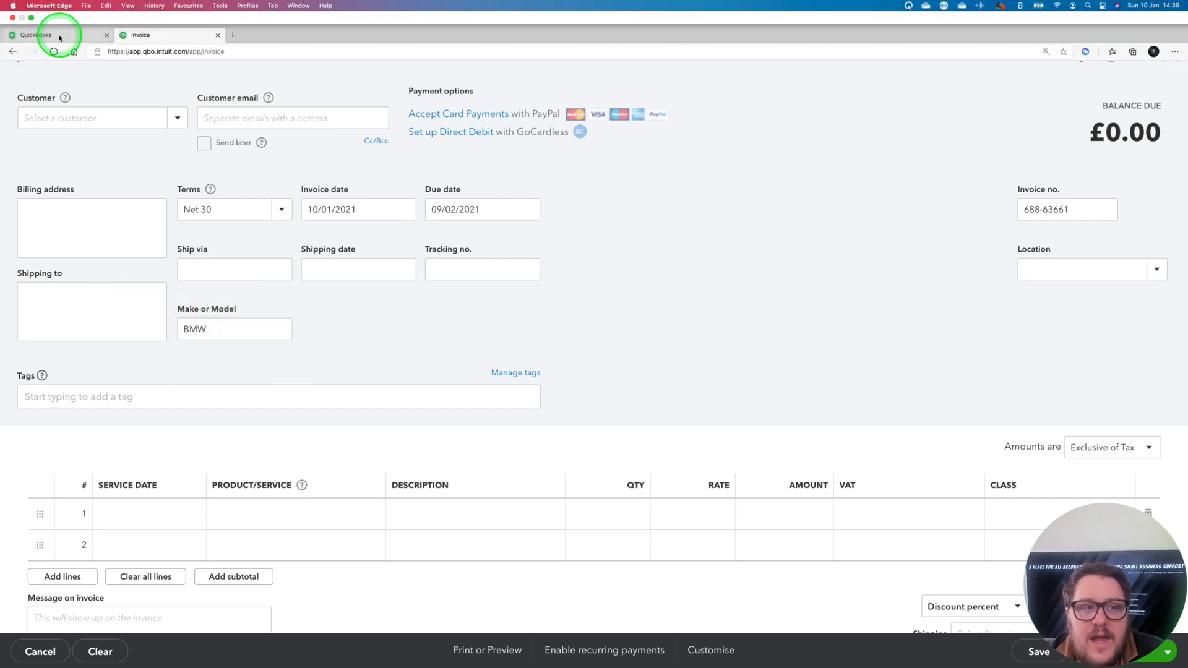
Reopen the Sales form content section in the account settings, turn on Deposit and save.
left_click(44, 11)
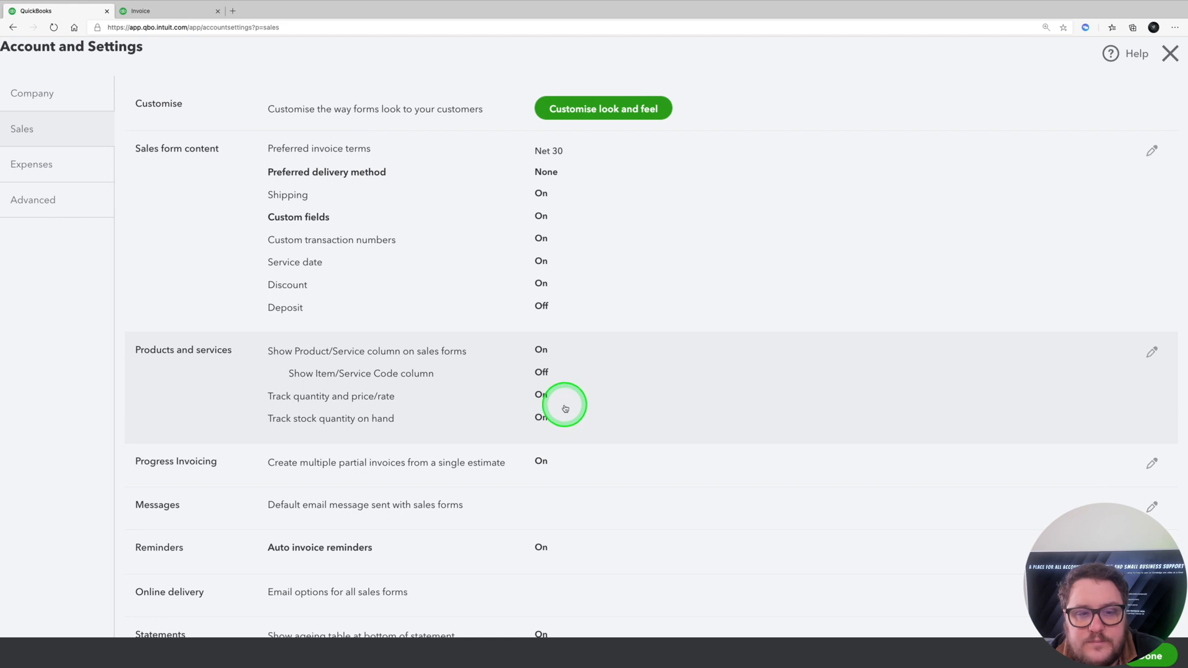
left_click(333, 224)
left_click(532, 245)
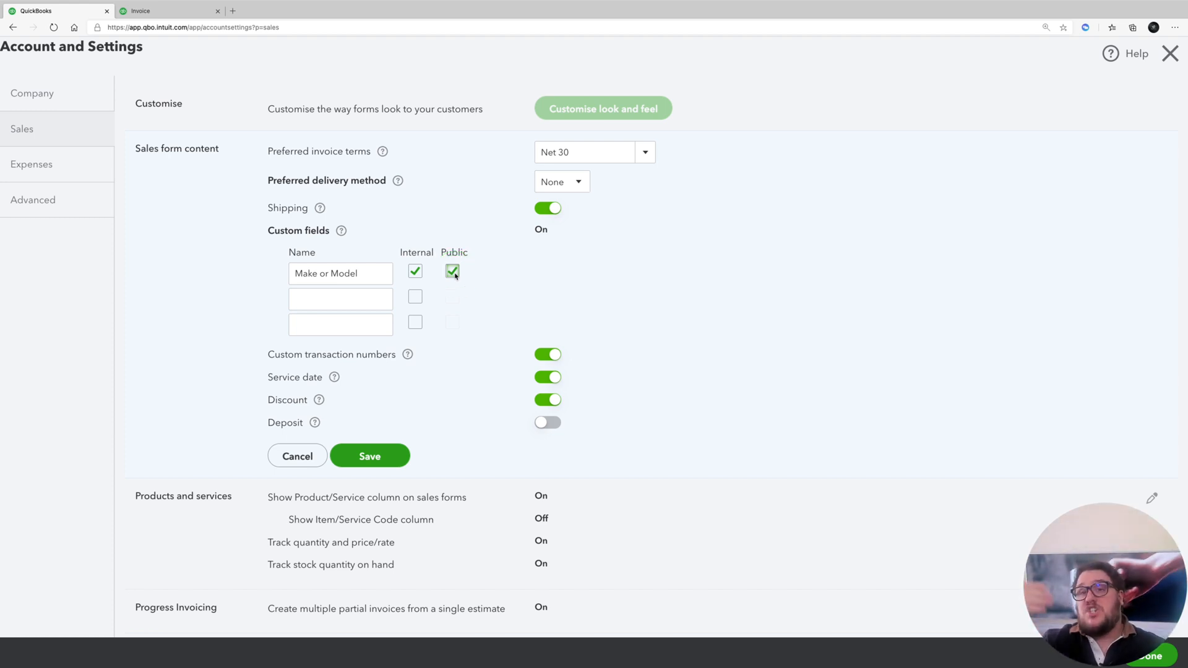
left_click(554, 354)
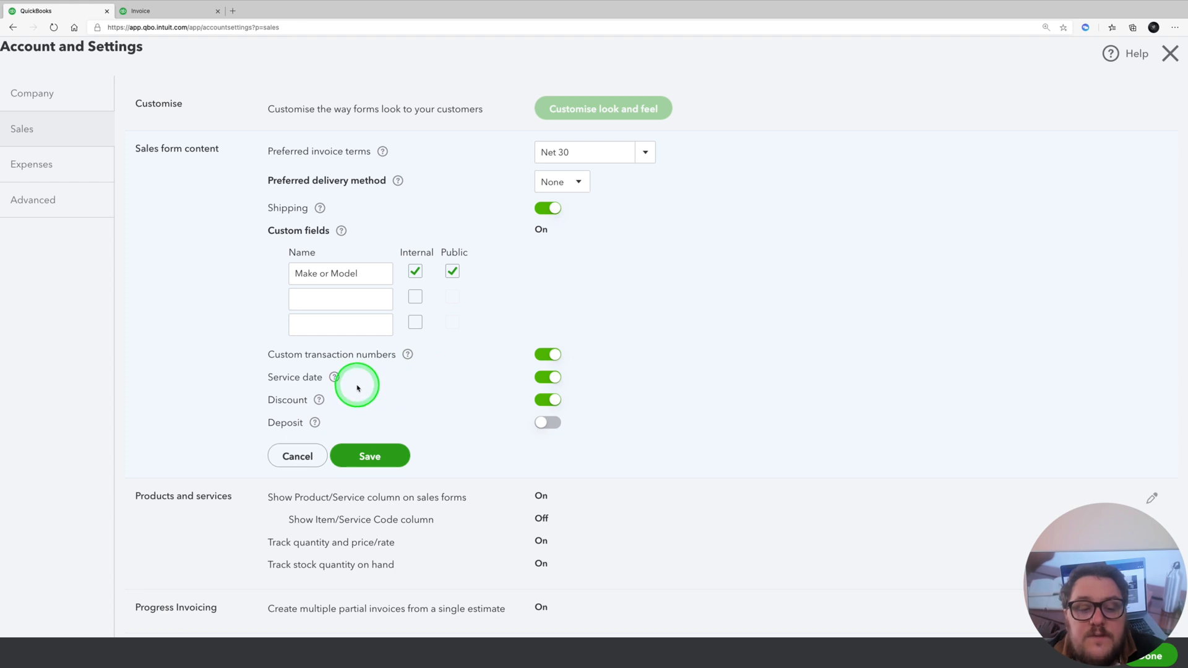
left_click(547, 423)
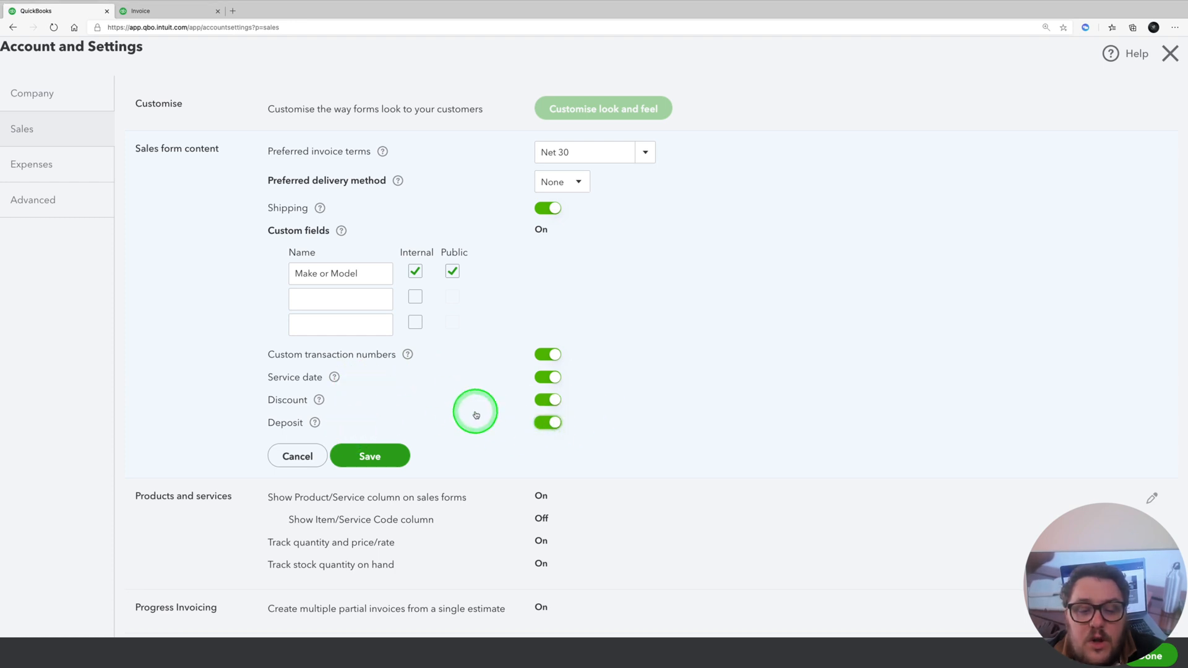
left_click(394, 459)
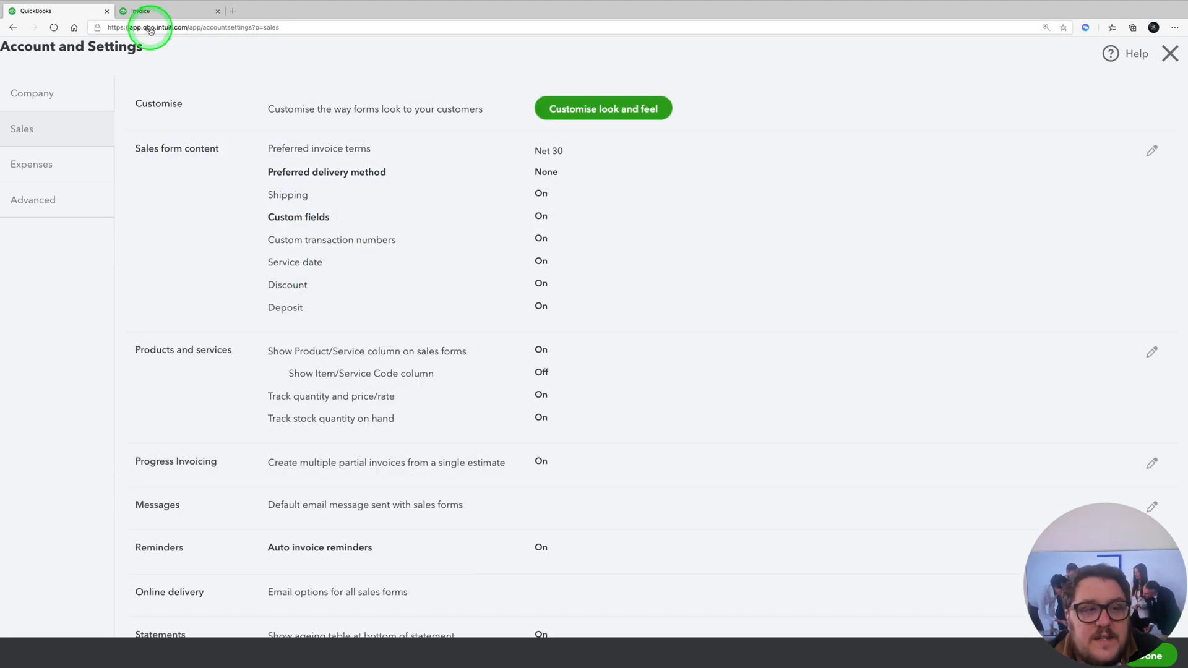
Reload the invoice form and add the product "1801 - Sony WH-1000X M4" to its first line.
left_click(167, 12)
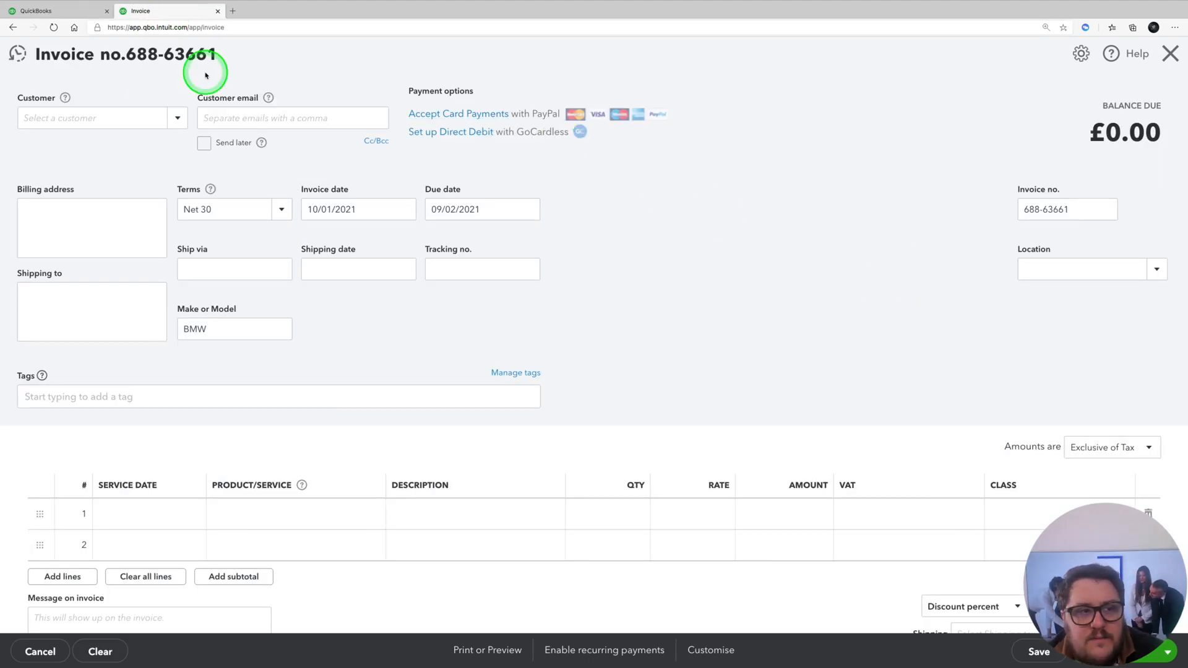
left_click(54, 28)
left_click(176, 513)
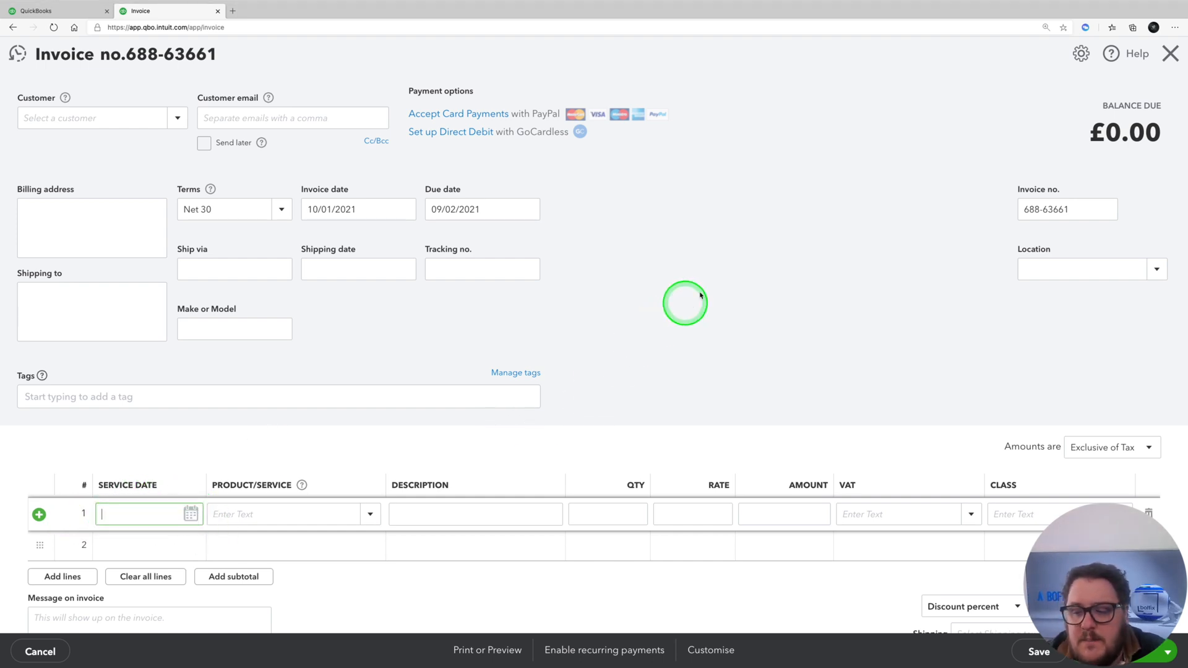
scroll(804, 339, "down", 5)
left_click(1053, 357)
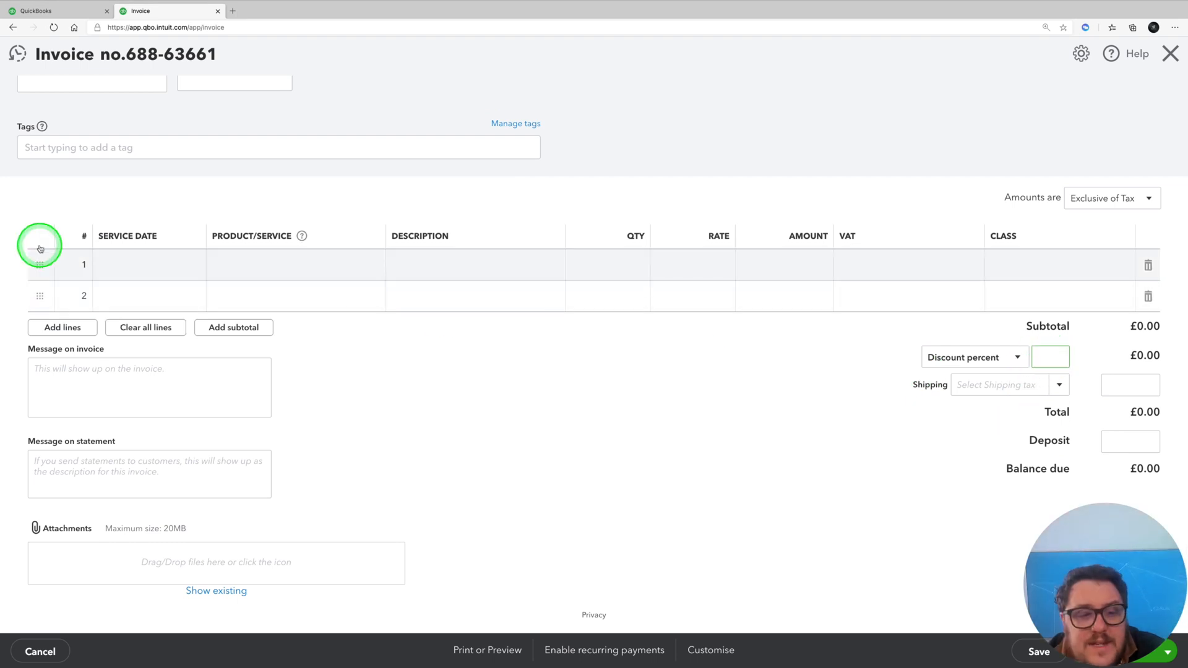
left_click(153, 265)
left_click(370, 265)
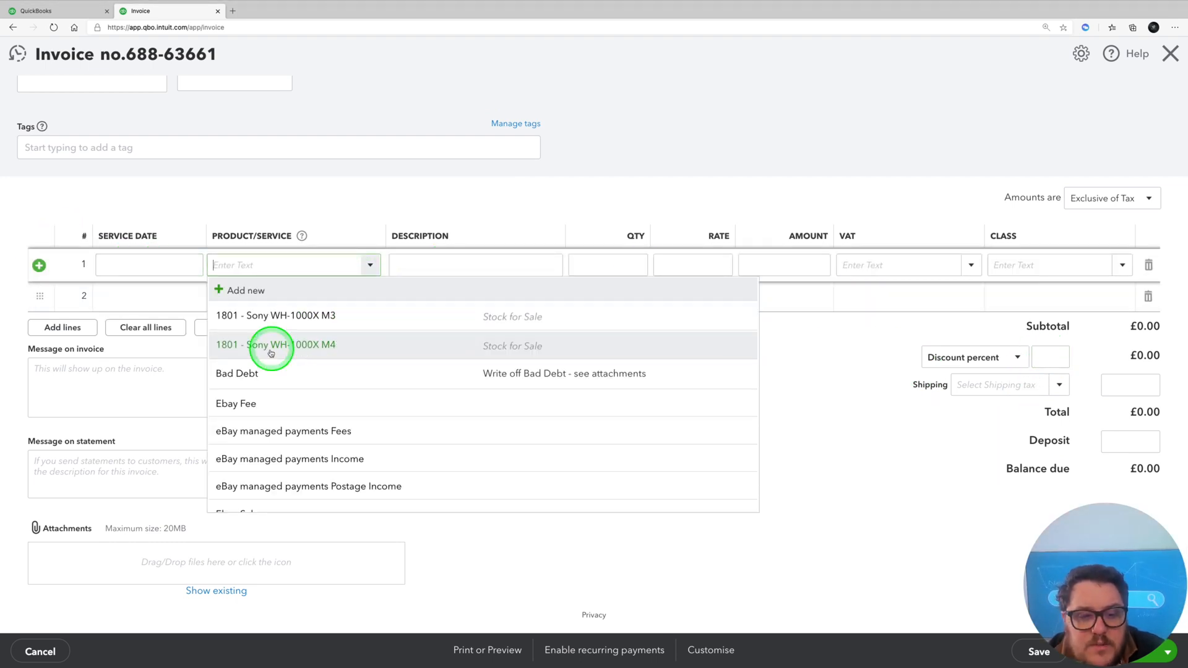
left_click(303, 344)
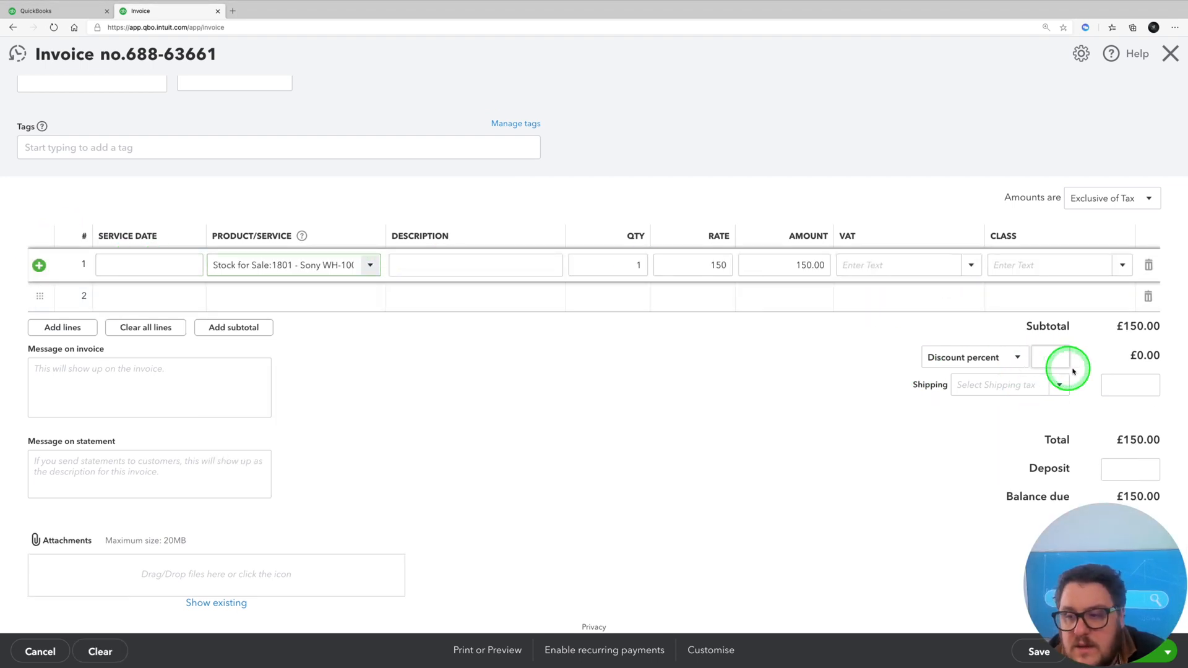
Apply a 50 percent discount to the invoice.
left_click(1020, 357)
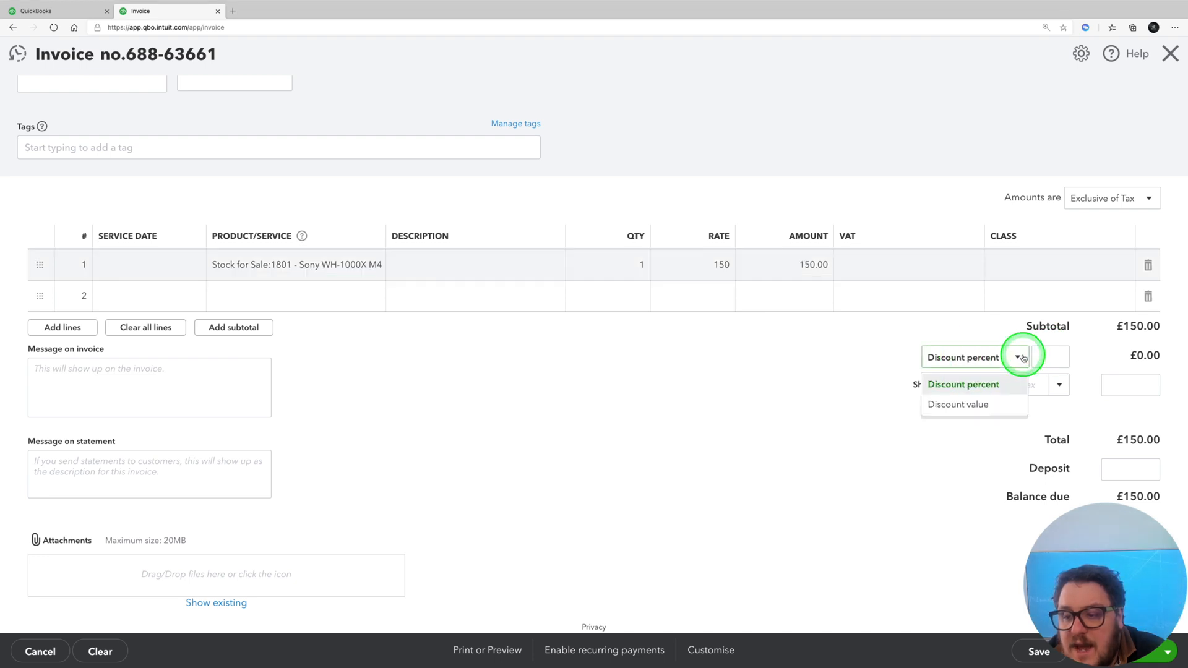
left_click(1058, 354)
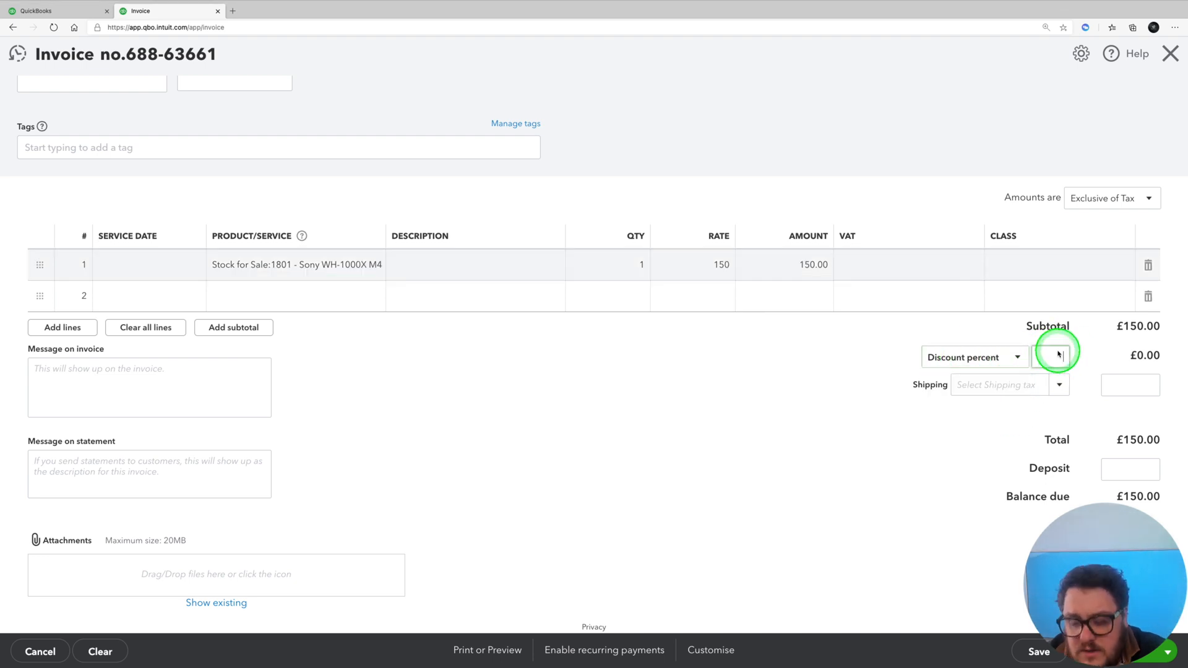
left_click(611, 410)
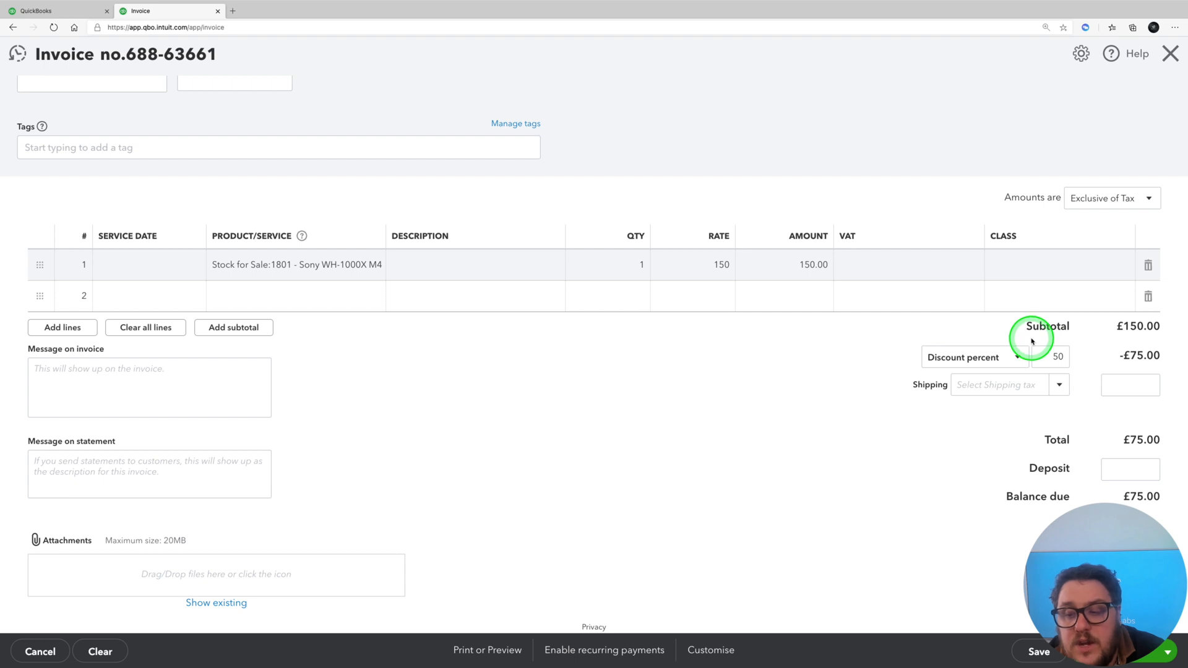
Enter a deposit of 25 on the invoice and check the choices for the account it is deposited to.
left_click(1159, 464)
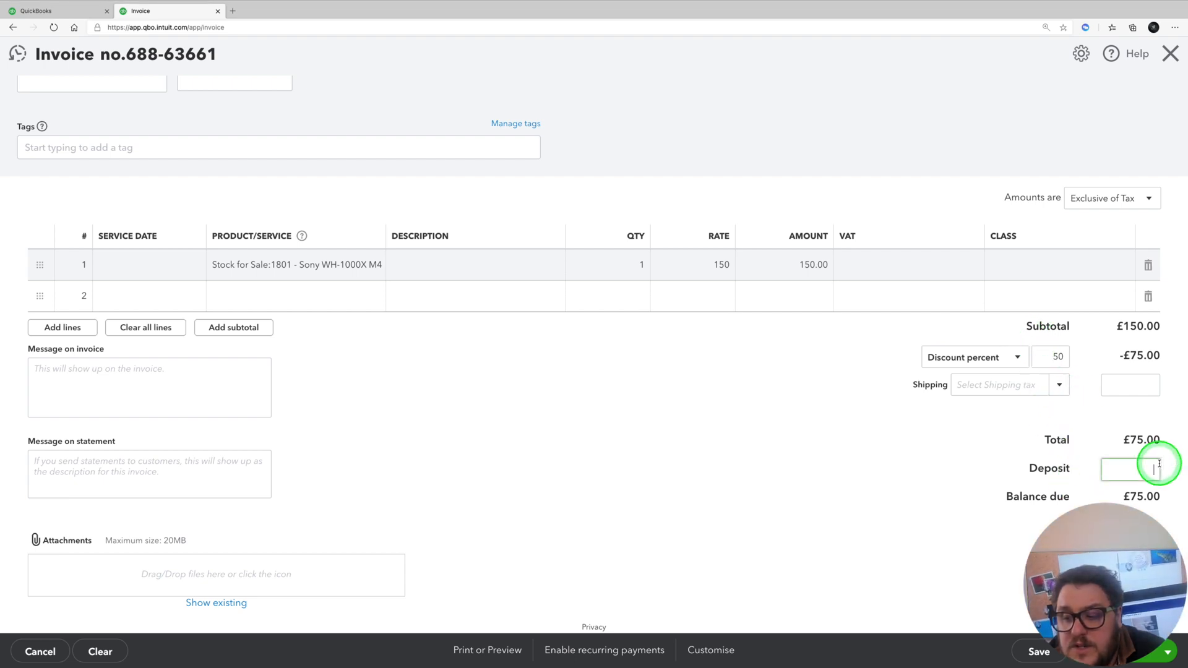
type("25")
left_click(803, 513)
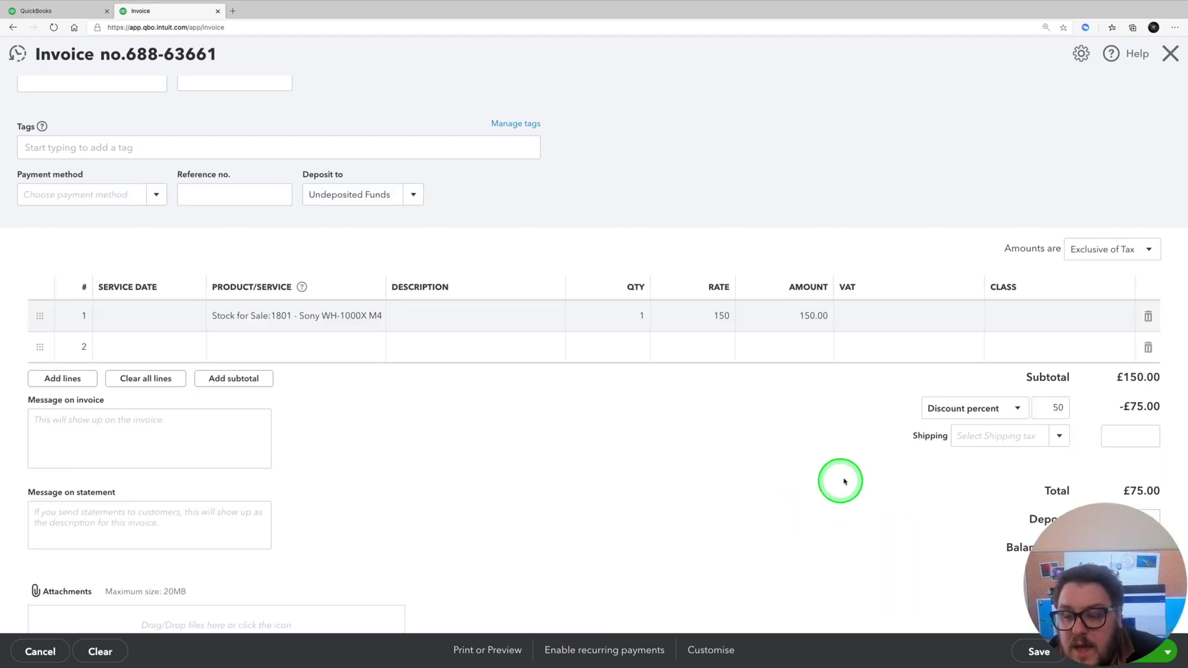
scroll(774, 365, "up", 4)
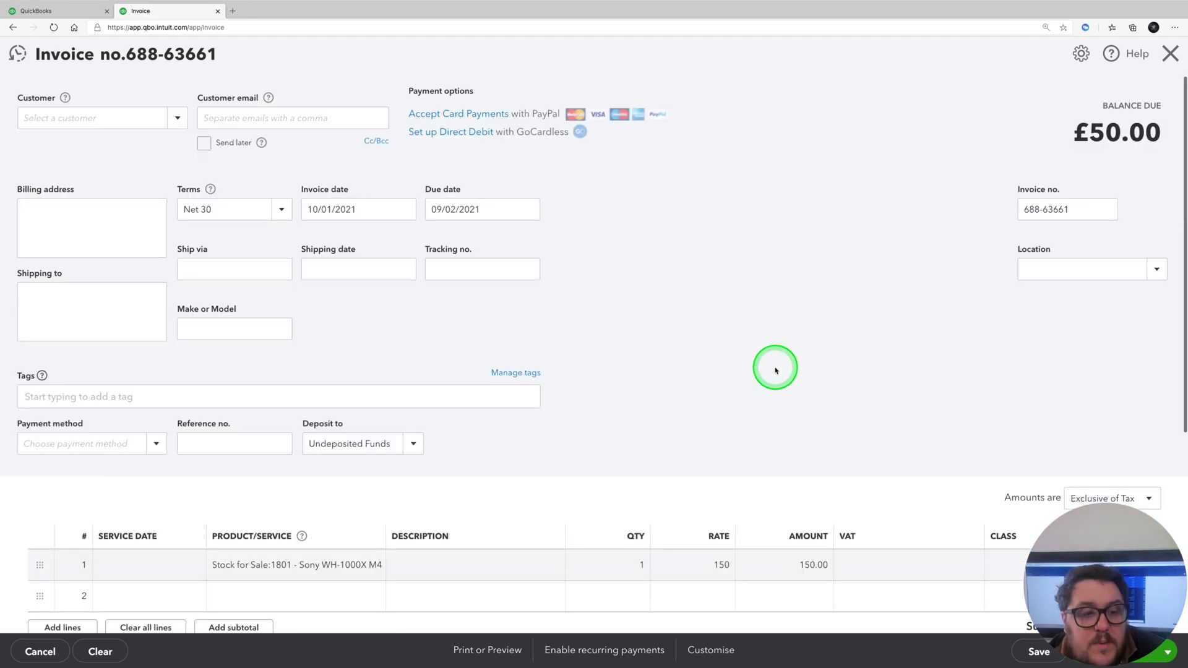
left_click(414, 446)
left_click(941, 324)
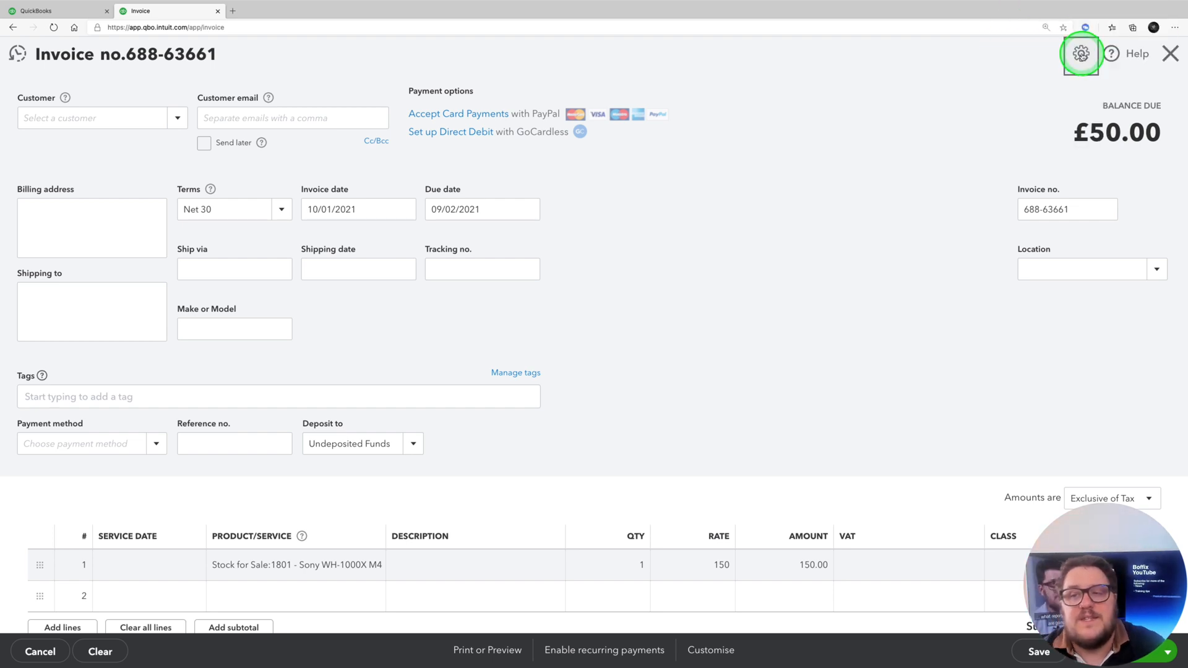
Review the field choices for sales forms from the invoice and clear the invoice's discount percentage.
left_click(1081, 54)
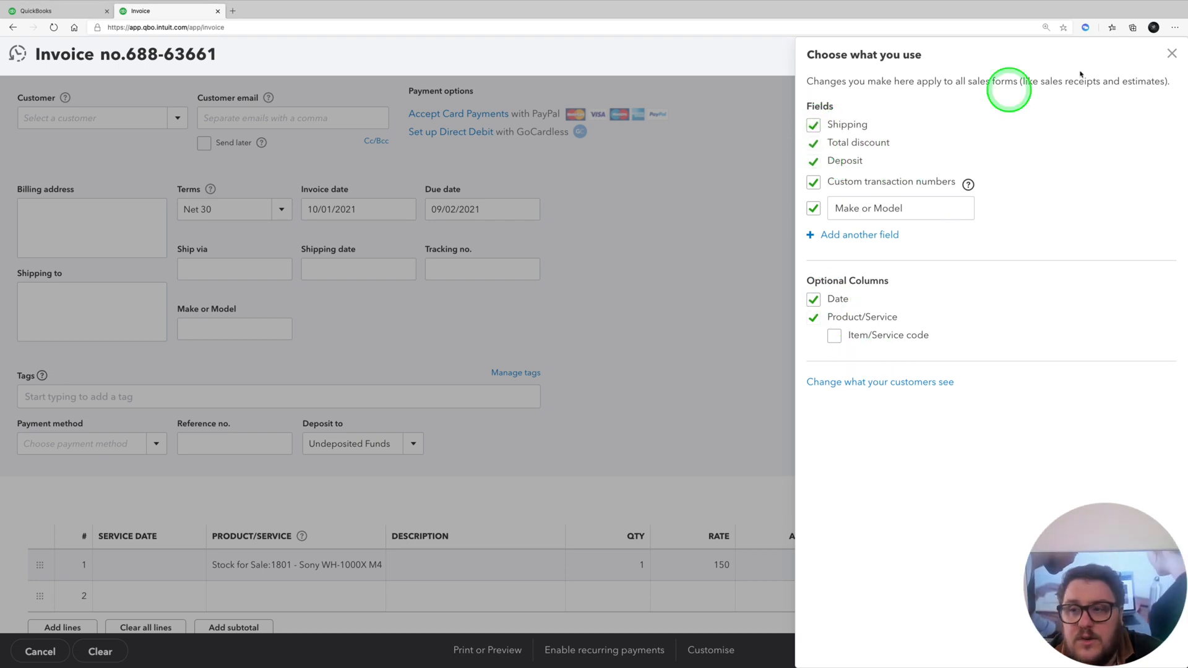
left_click(1175, 42)
scroll(901, 570, "down", 4)
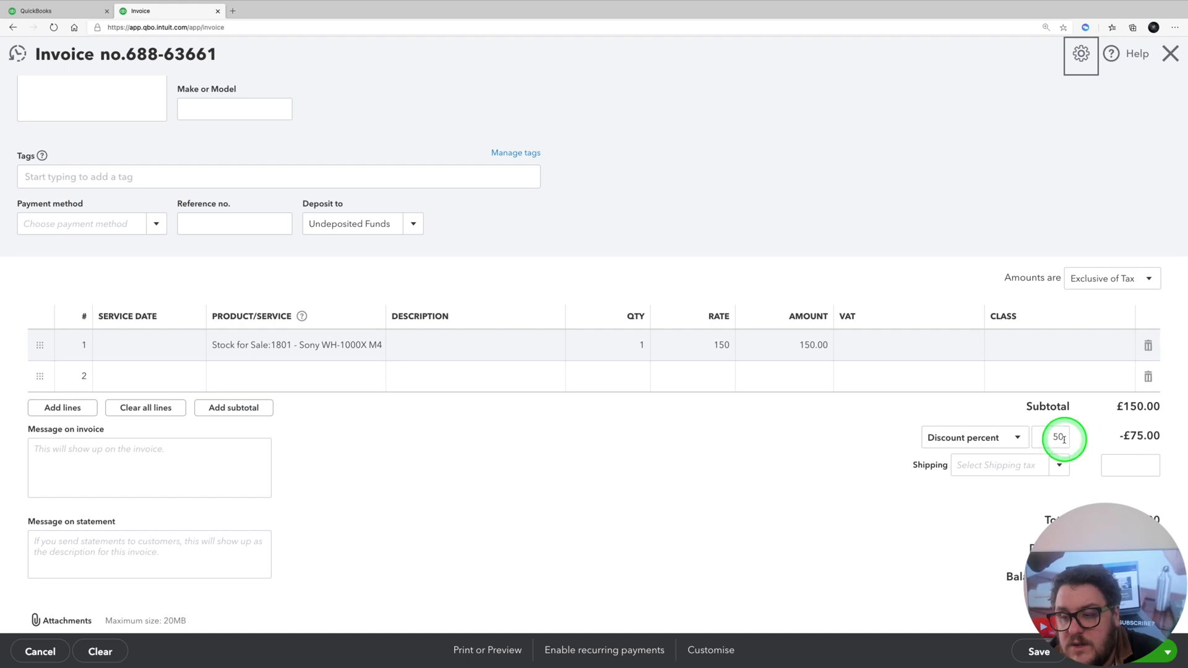
double_click(1049, 437)
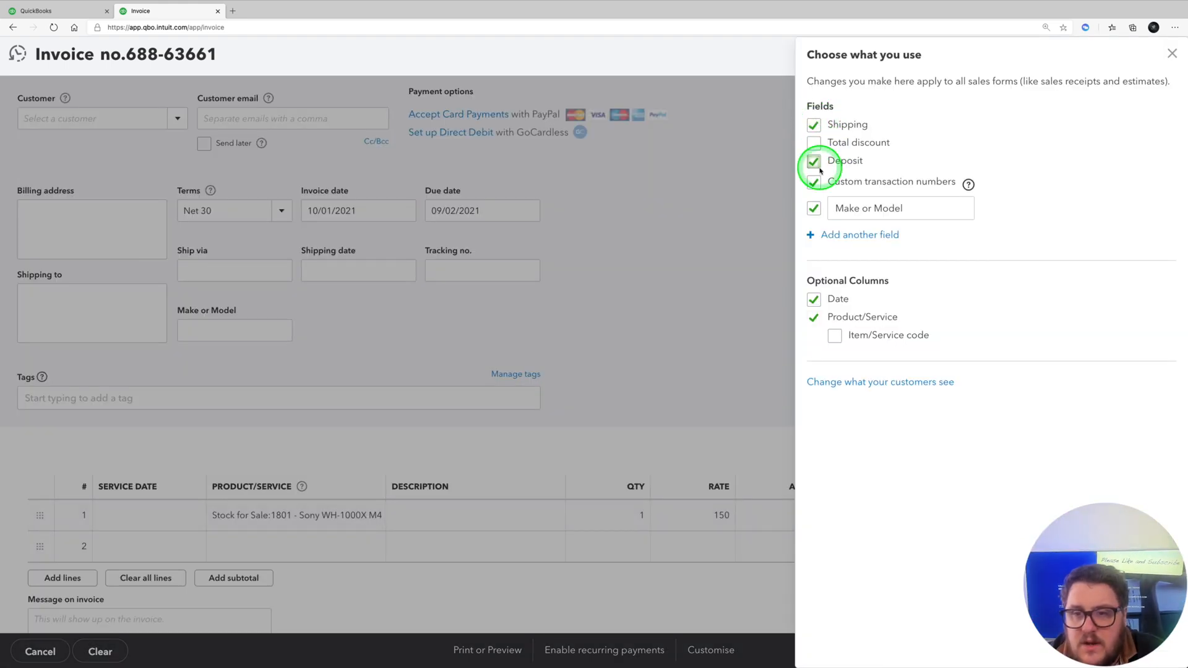
Turn off the Shipping, Total discount, Deposit, Custom transaction numbers and Make or Model fields and the Date column, and check the simplified invoice.
left_click(814, 161)
left_click(814, 182)
left_click(814, 127)
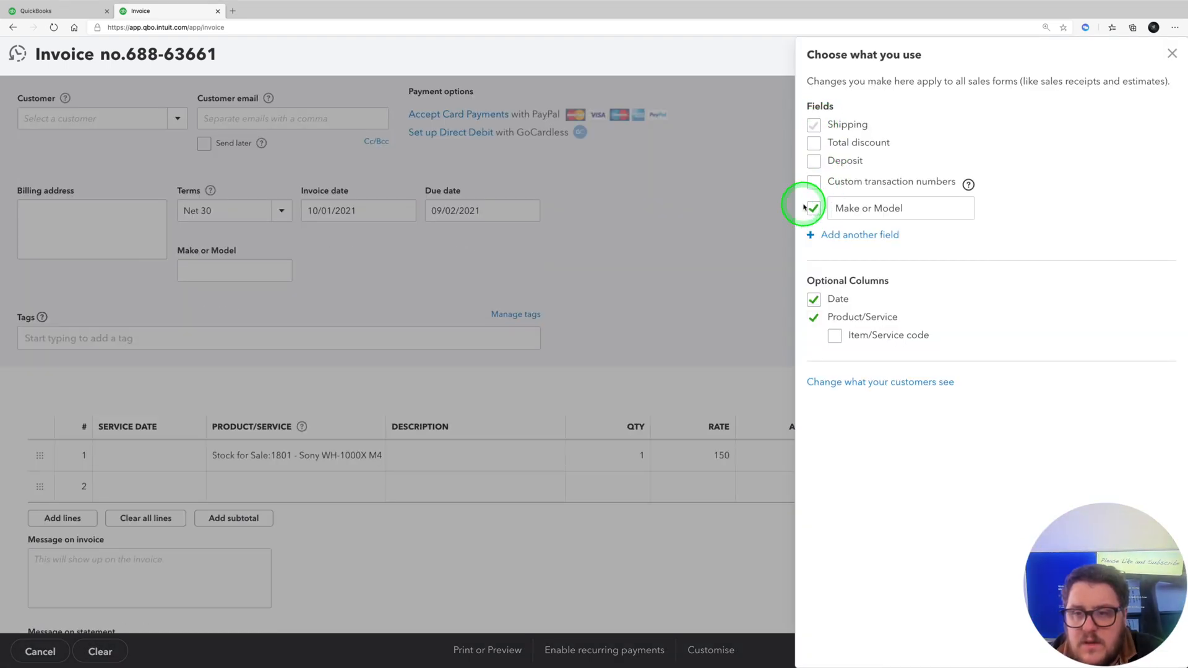
left_click(814, 208)
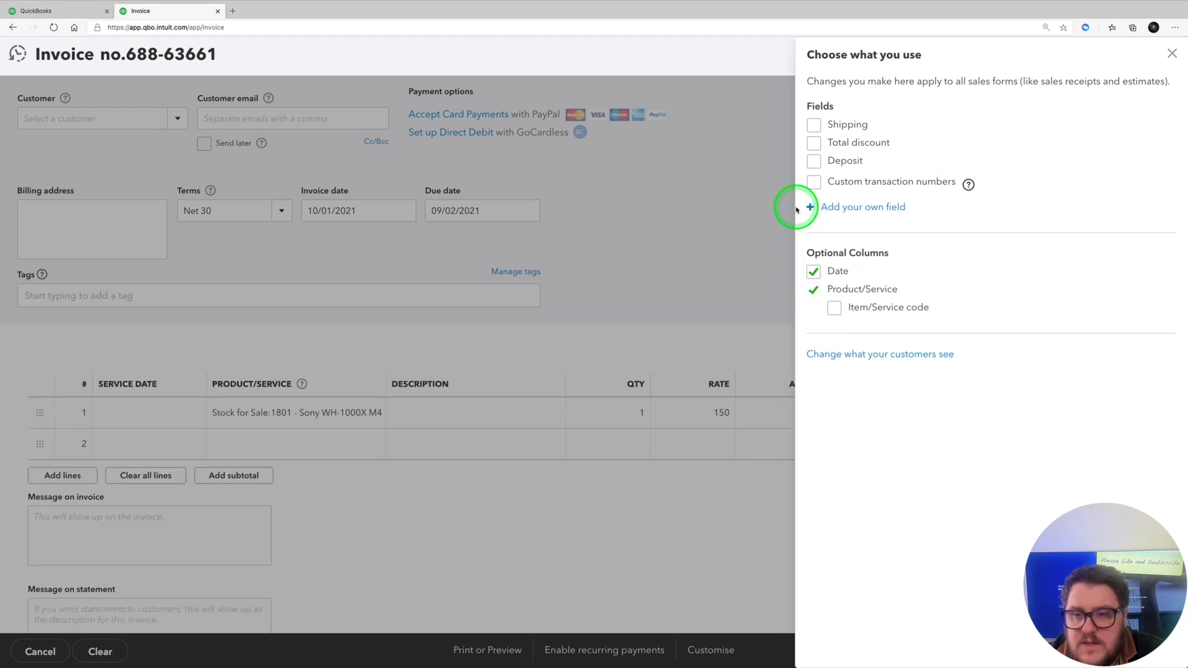
left_click(823, 289)
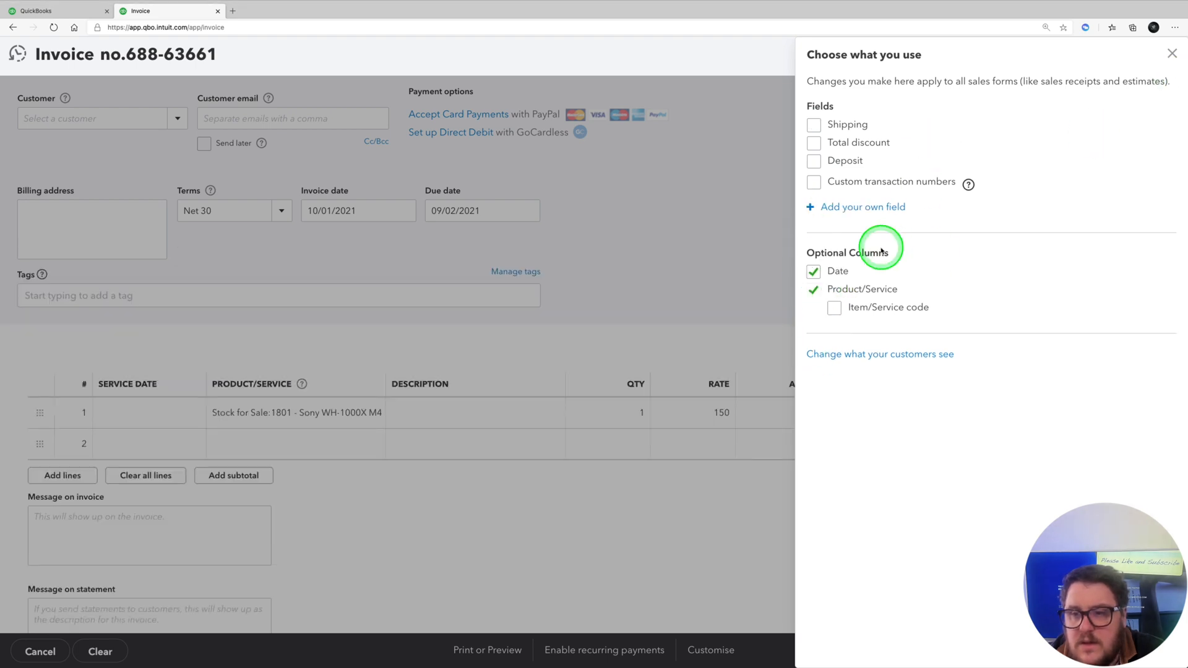
left_click(812, 271)
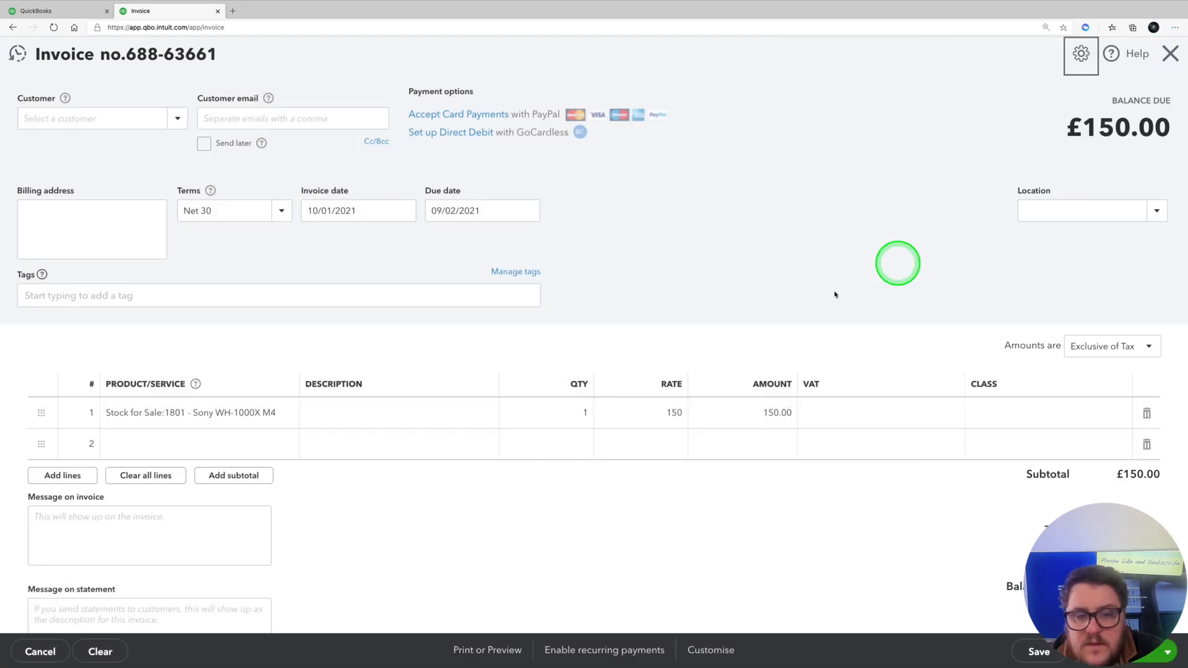
left_click(1171, 53)
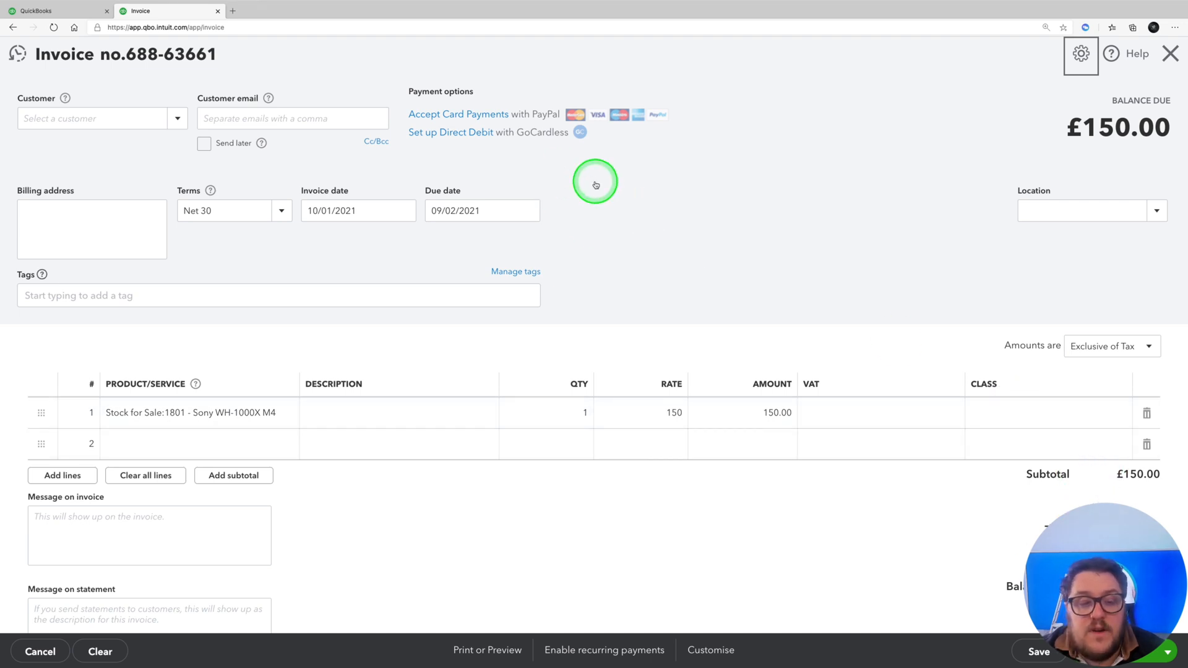
left_click(633, 213)
scroll(634, 212, "down", 3)
scroll(633, 213, "up", 3)
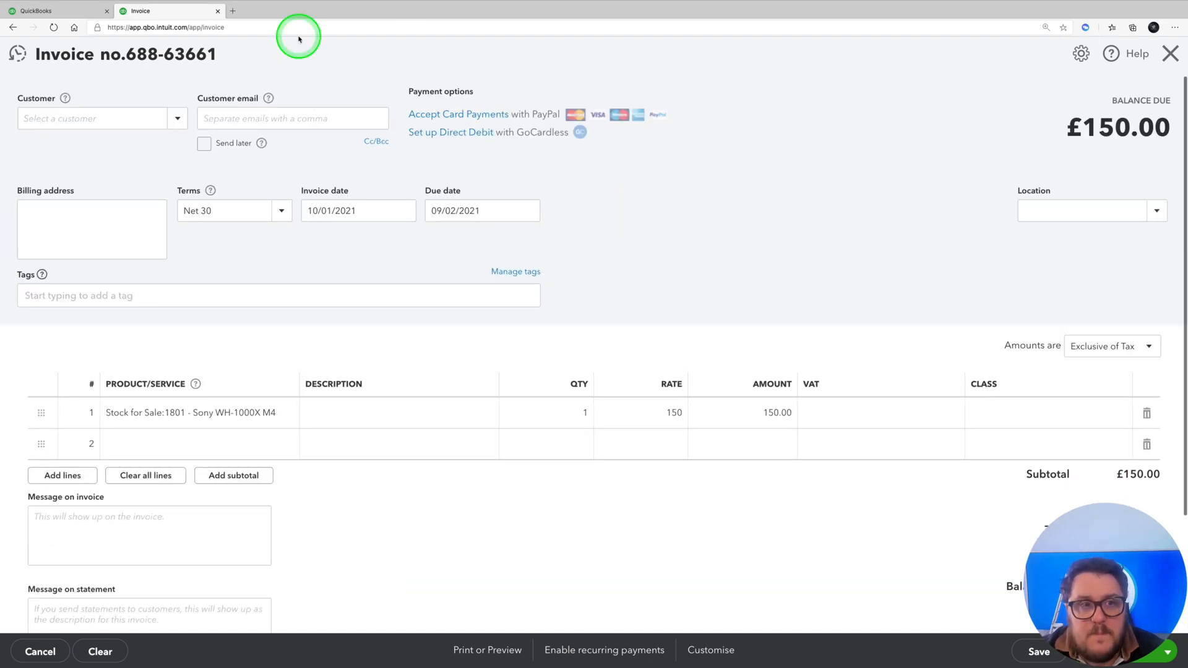
Try turning off the Product/Service column for sales forms in the Products and services section of the account settings.
left_click(73, 14)
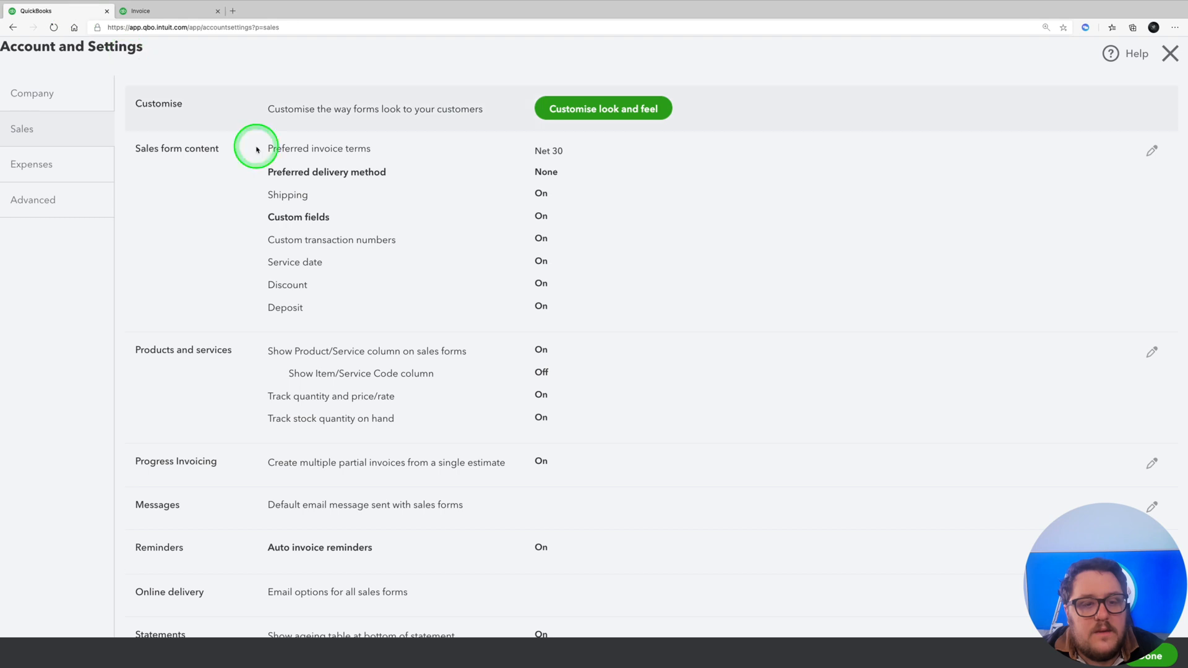
left_click(364, 380)
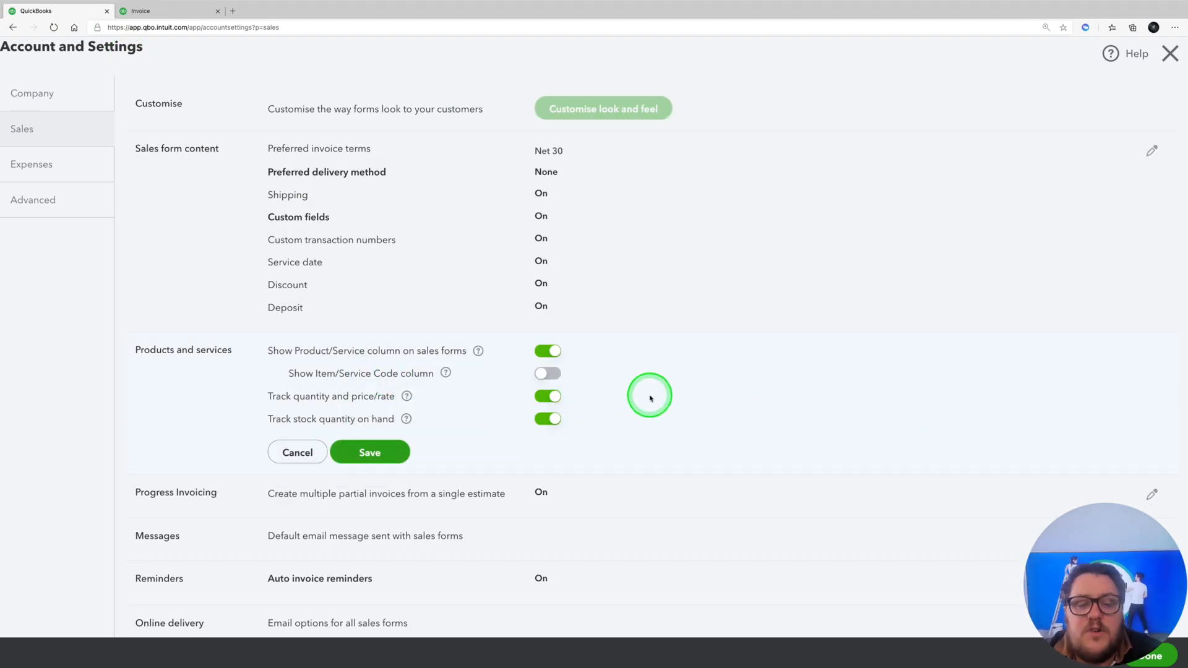
left_click(550, 351)
left_click(135, 13)
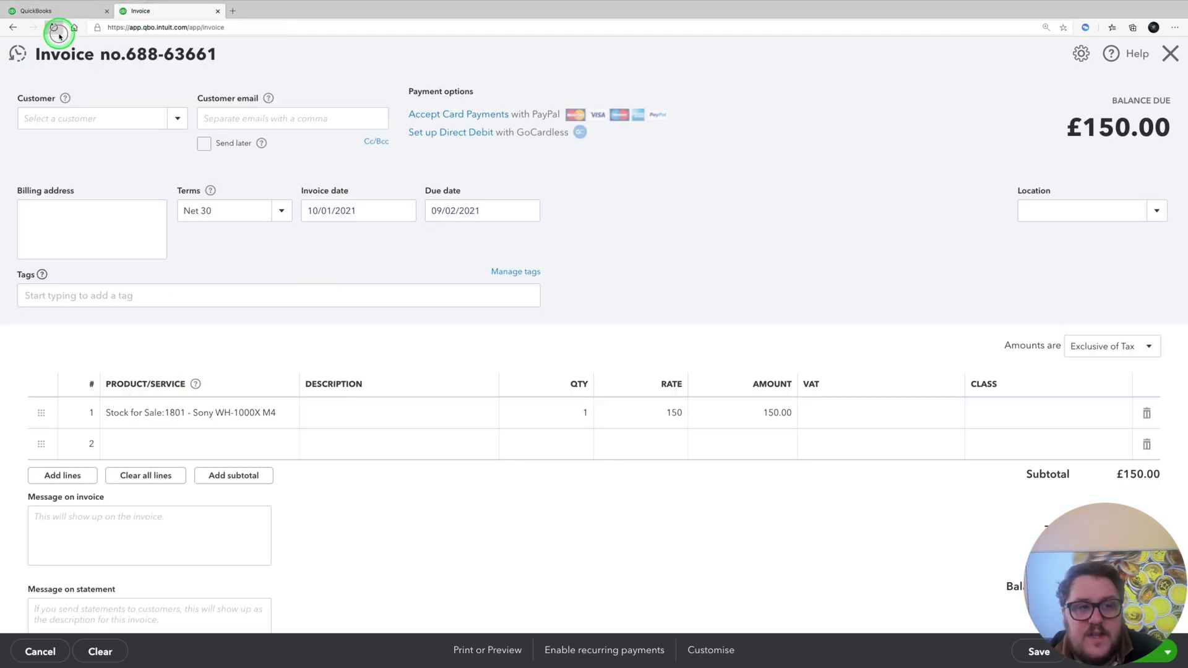
left_click(71, 11)
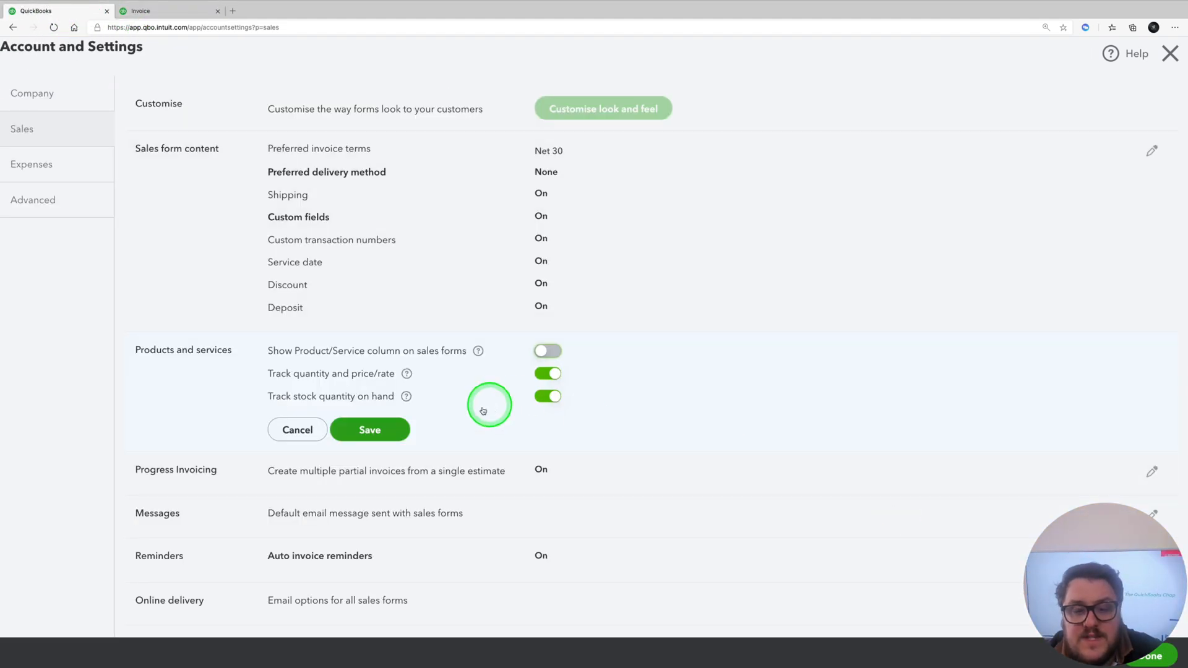
left_click(390, 430)
left_click(714, 413)
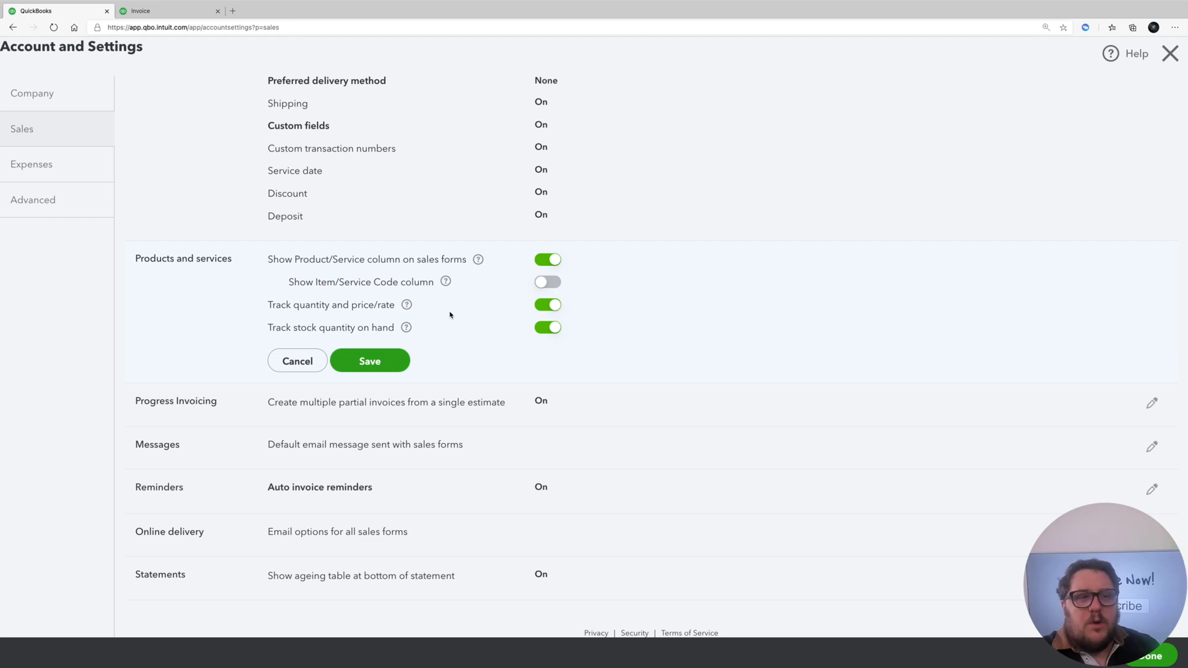
Close the open invoice form and view the Products and Services list.
left_click(181, 11)
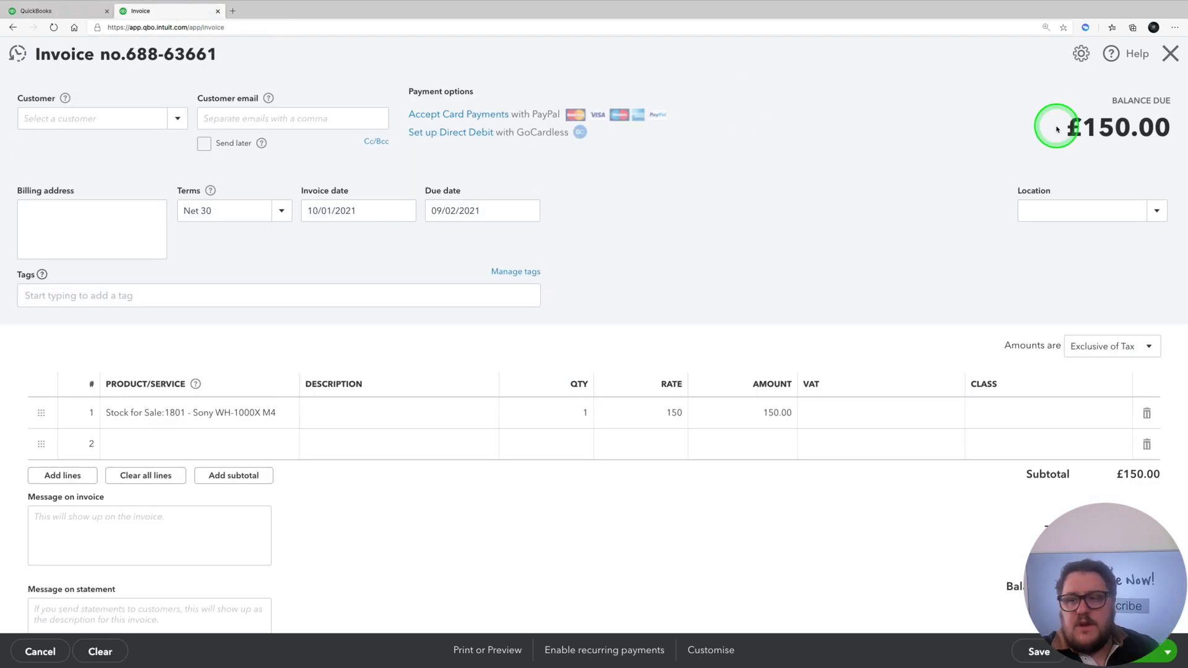
left_click(1166, 53)
left_click(667, 373)
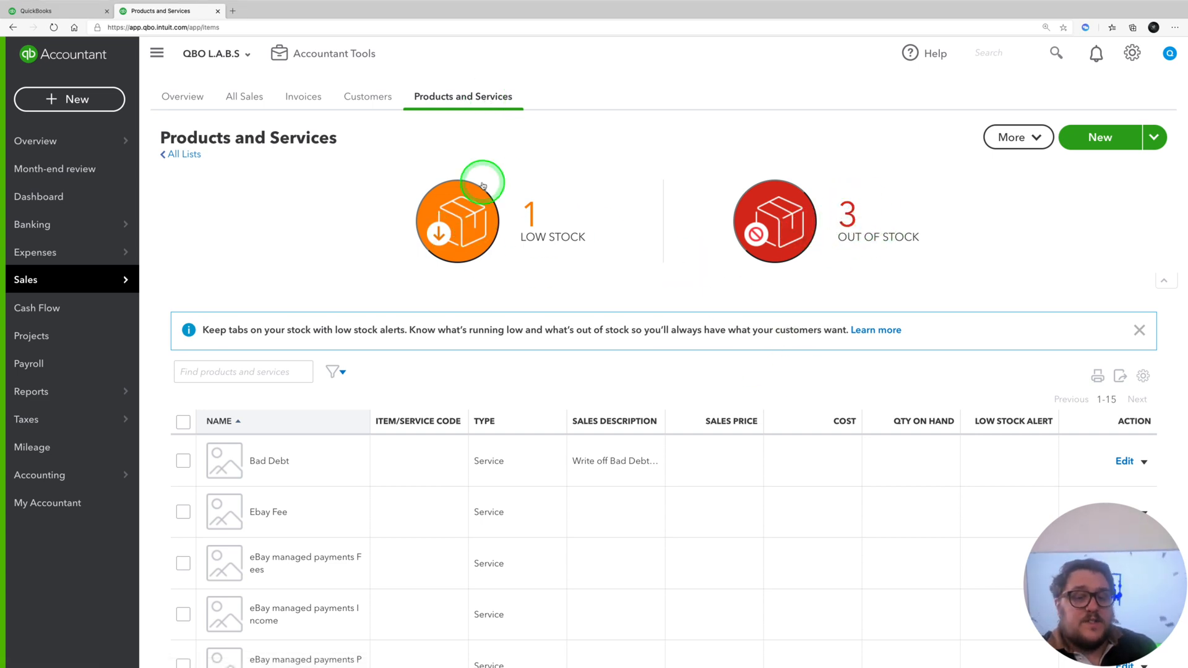
Return to the sales account settings and examine the Track stock quantity on hand option.
left_click(53, 9)
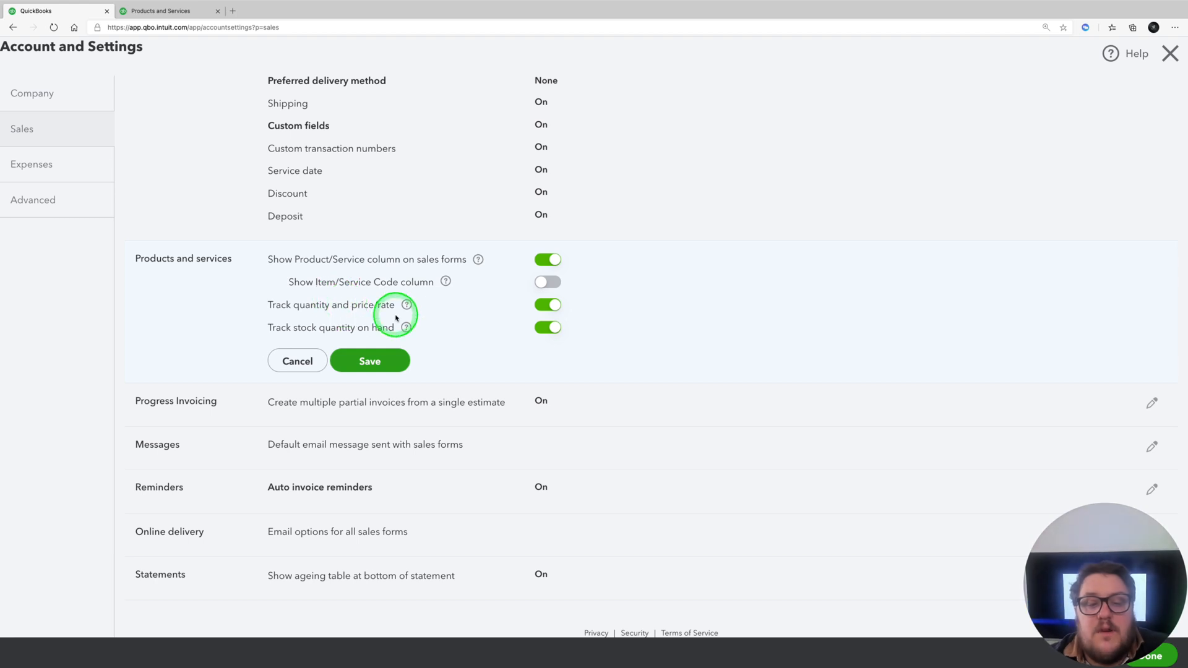
left_click_drag(285, 336, 377, 337)
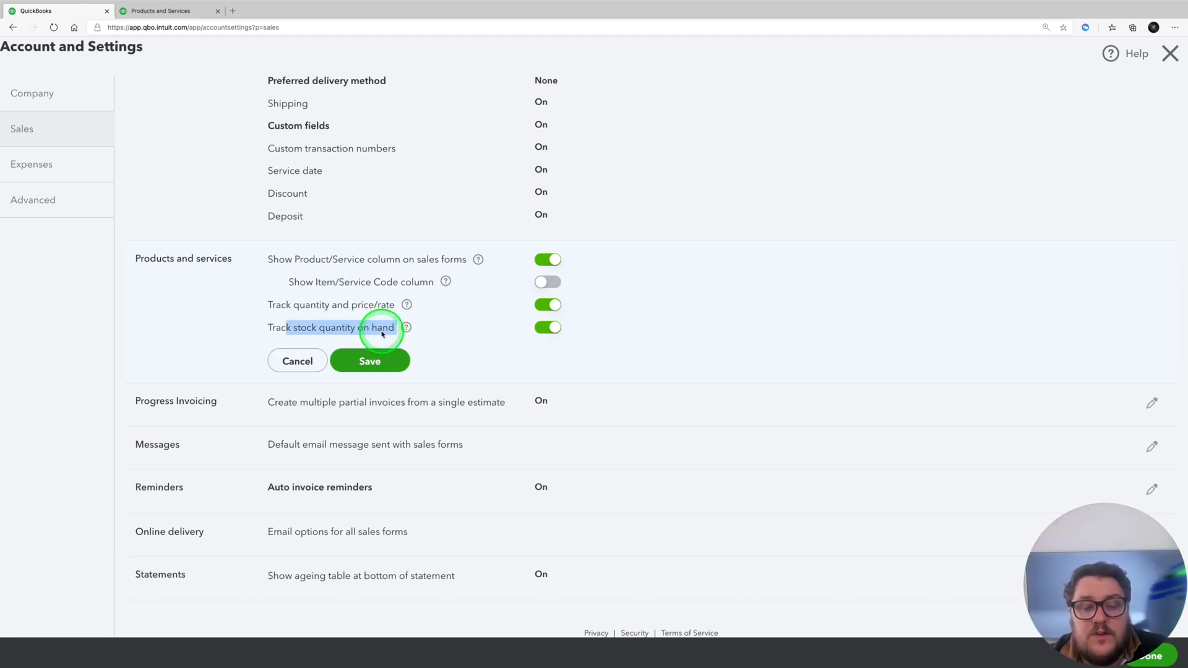
left_click(464, 337)
Open the Progress Invoicing section and review the option for creating multiple partial invoices from a single estimate.
left_click(291, 401)
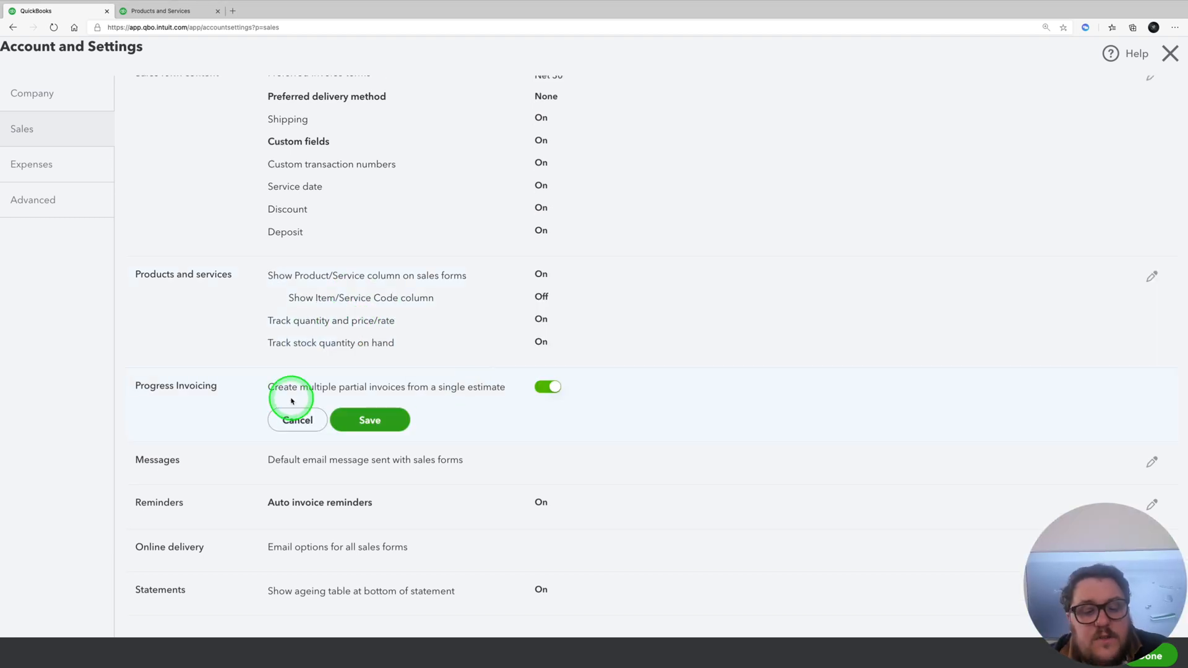
right_click(480, 389)
key("Escape")
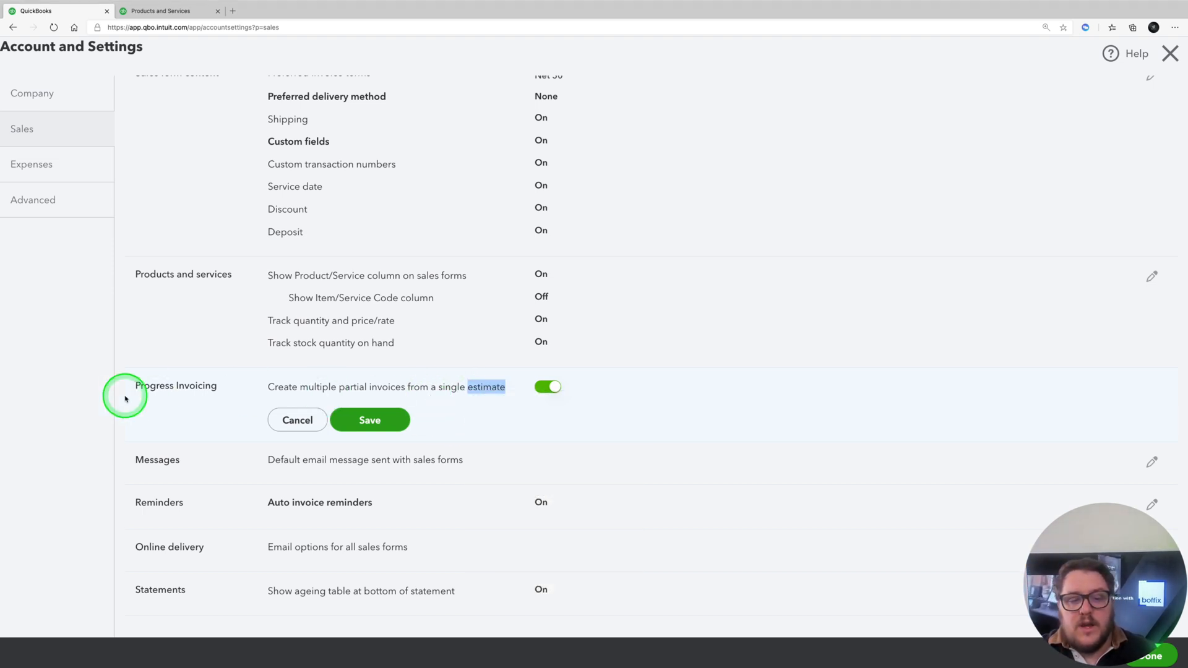
Open the Messages section and review the default email greeting, subject, message and copy options for sales forms.
left_click(445, 483)
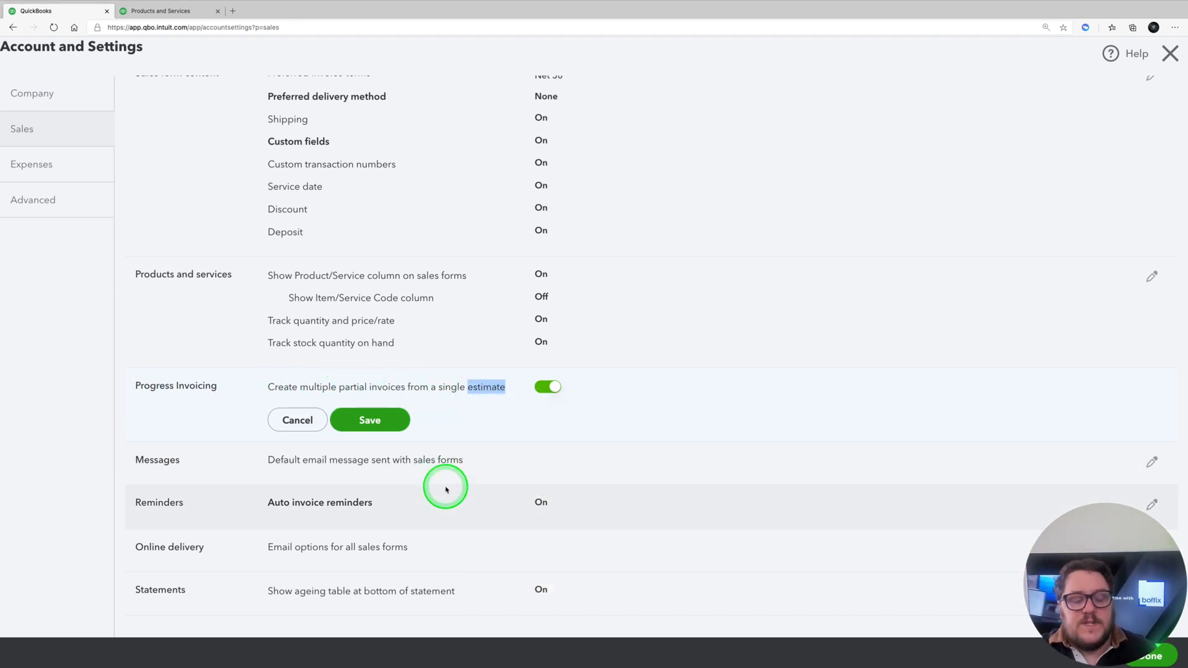
scroll(518, 350, "up", 1)
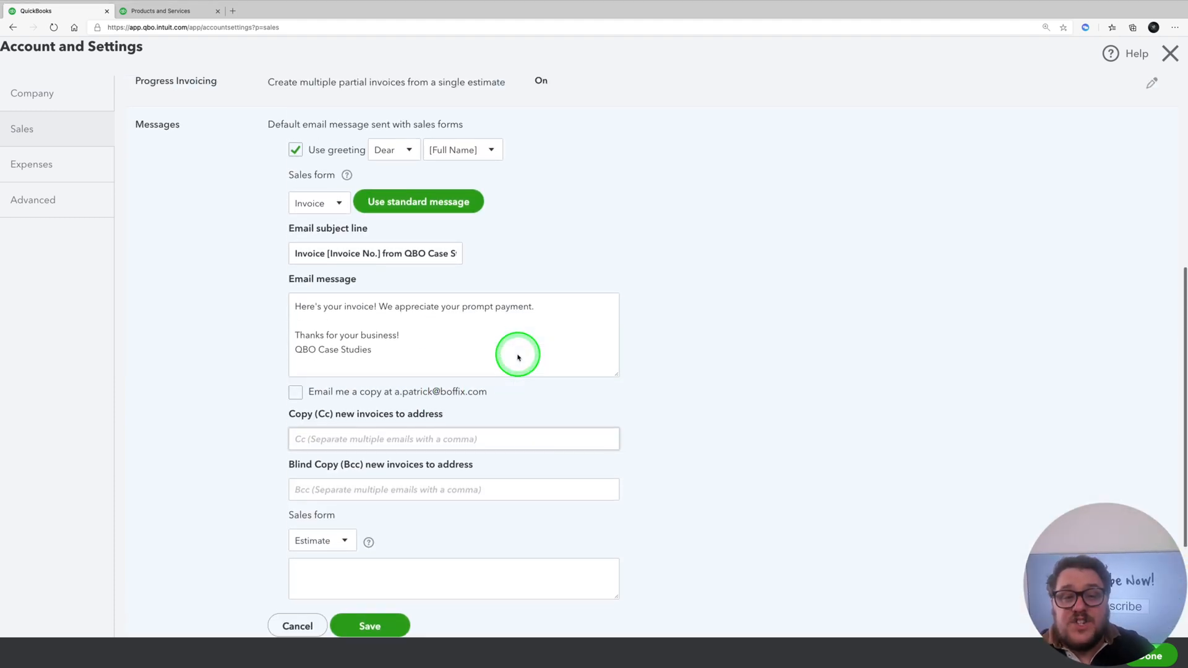
scroll(517, 350, "down", 3)
scroll(549, 358, "up", 3)
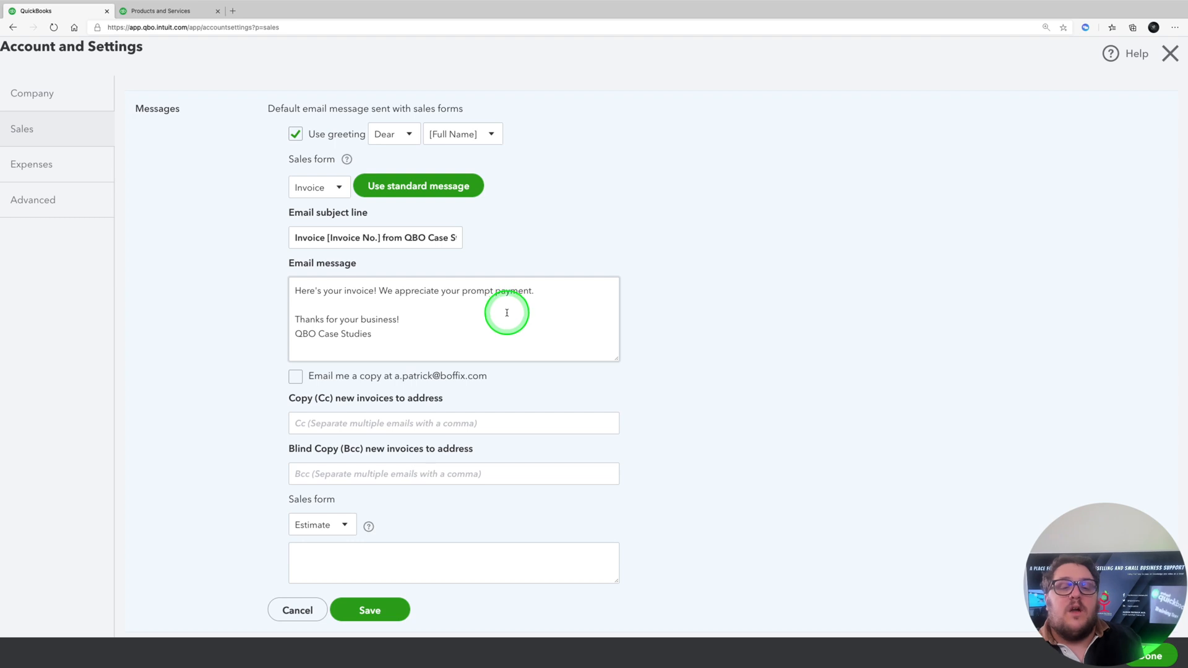
scroll(408, 347, "down", 3)
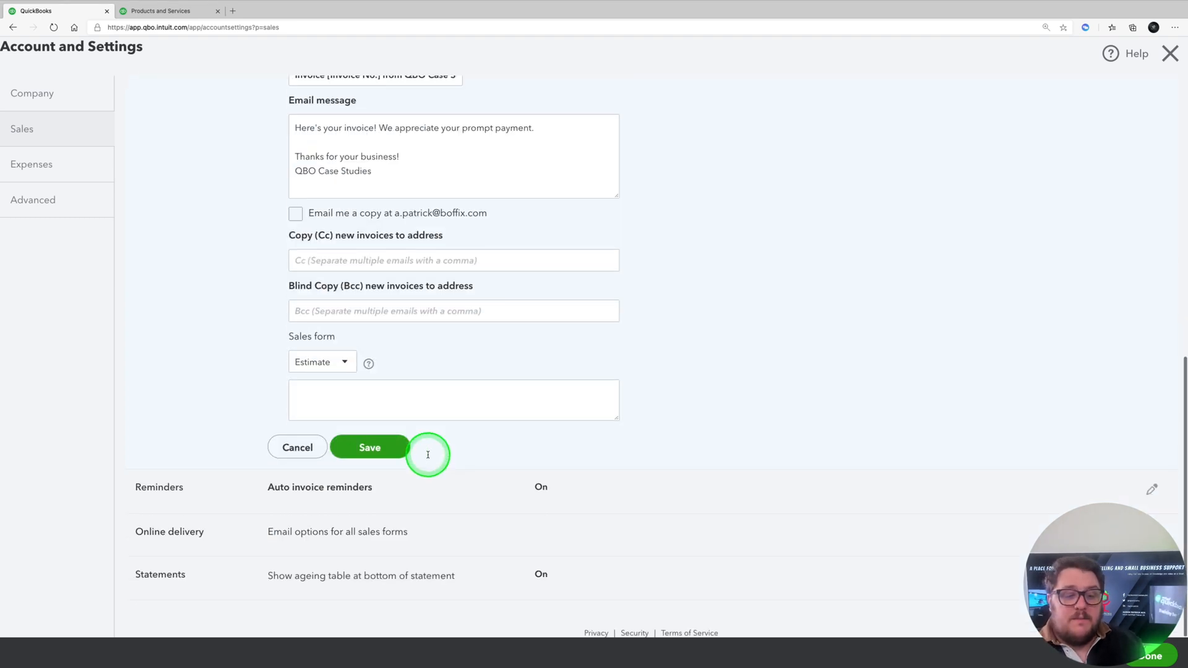
Open the Reminders section, review its email template and add a second and third automatic invoice reminder.
left_click(221, 493)
scroll(568, 417, "down", 2)
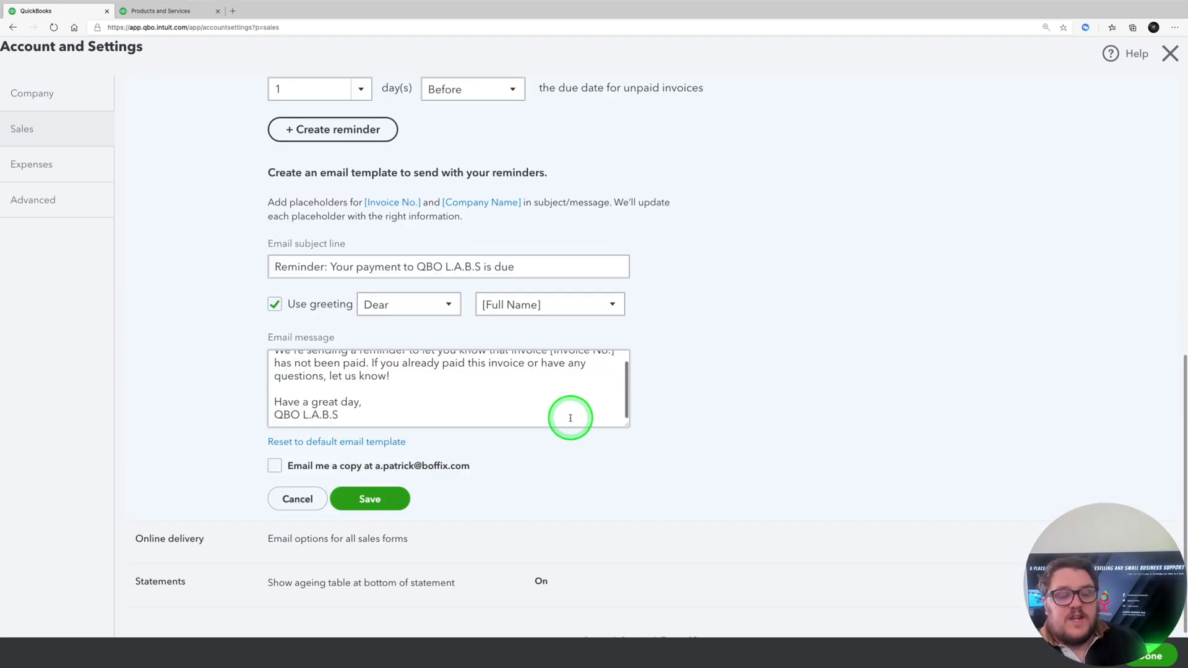
scroll(620, 371, "up", 5)
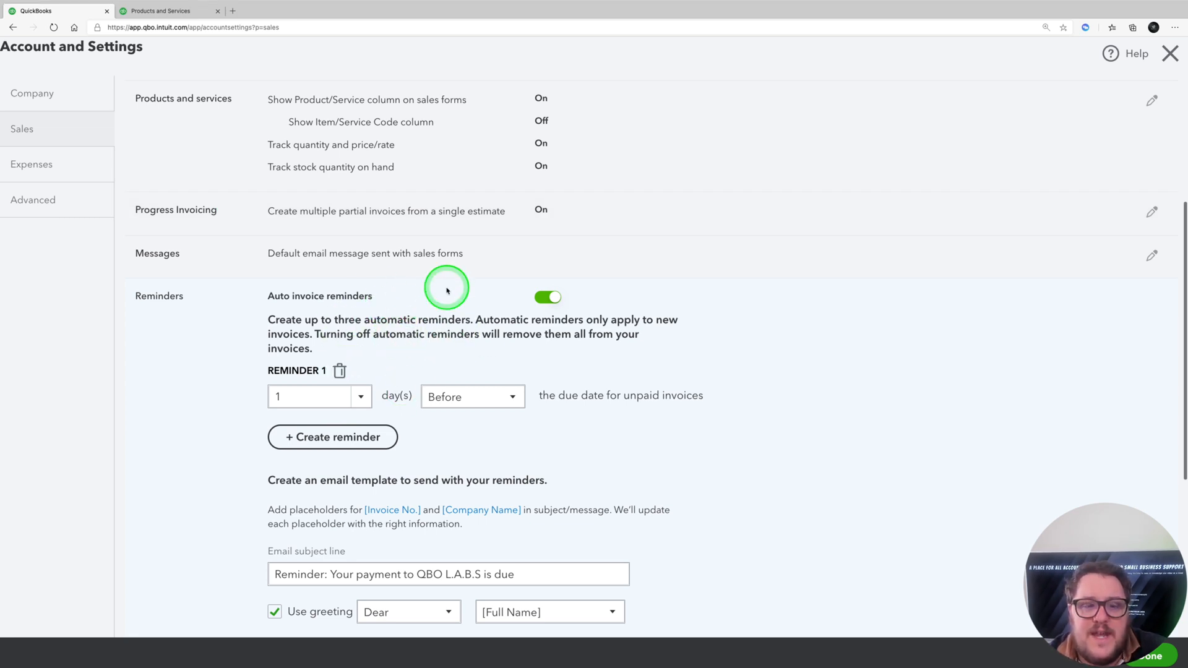
left_click(324, 437)
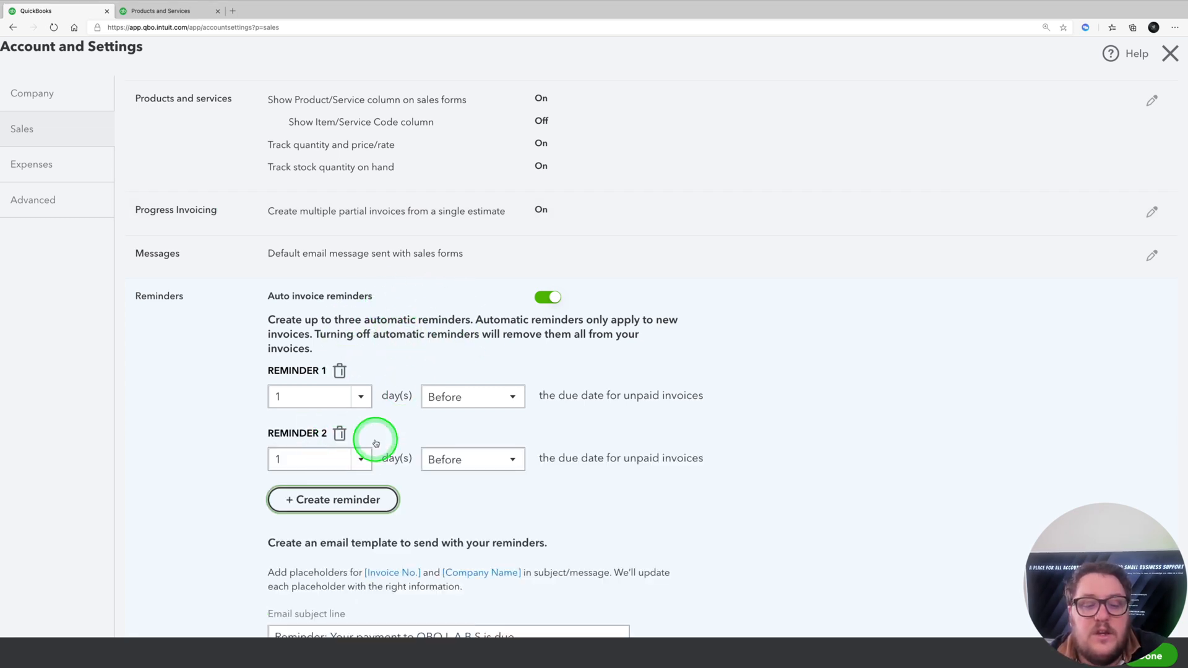
left_click(345, 499)
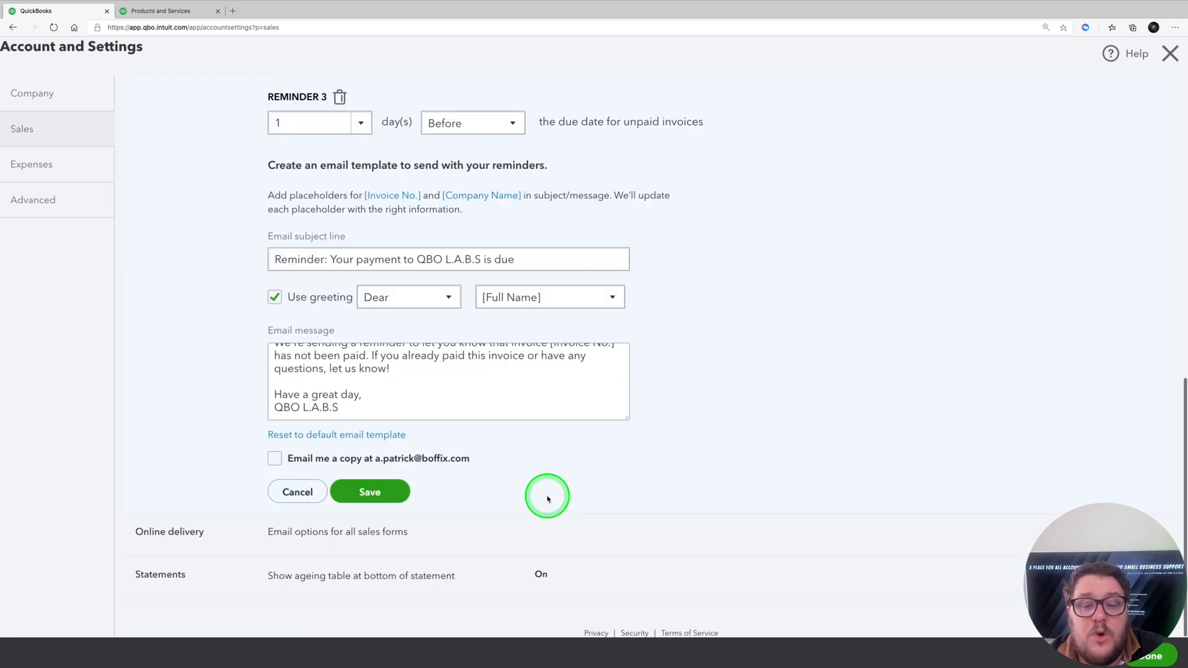
Review the Online delivery email options, including the additional invoice email formats, and the Statements transaction listing and ageing table options.
scroll(509, 538, "down", 6)
scroll(577, 324, "up", 1)
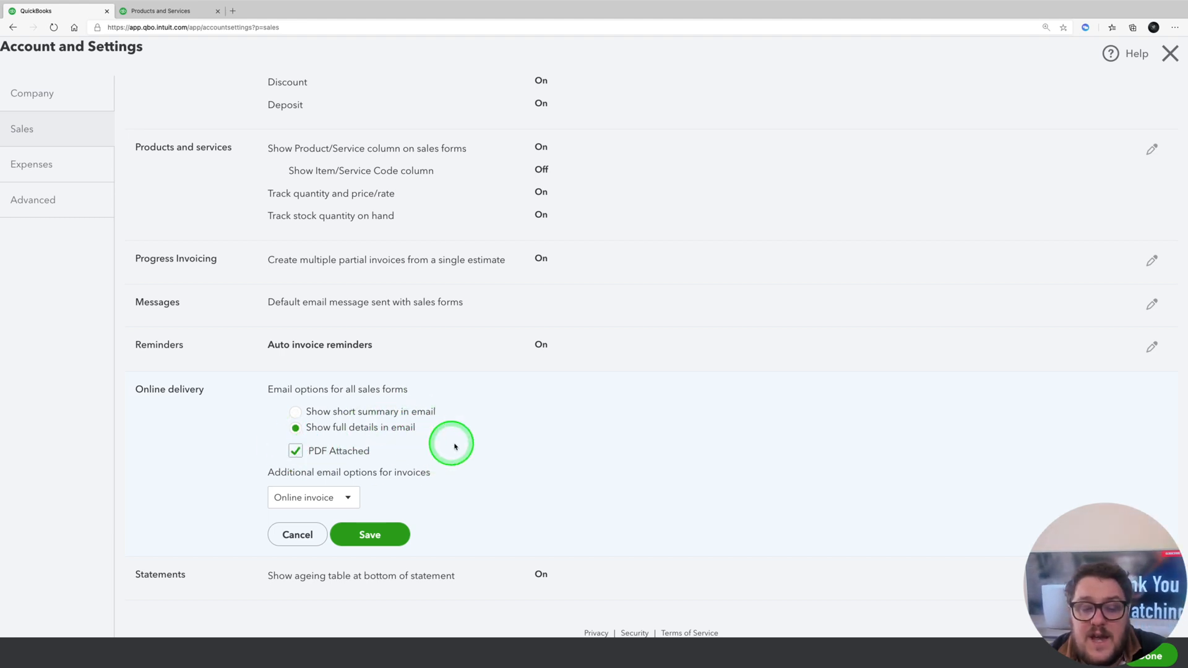
left_click(342, 497)
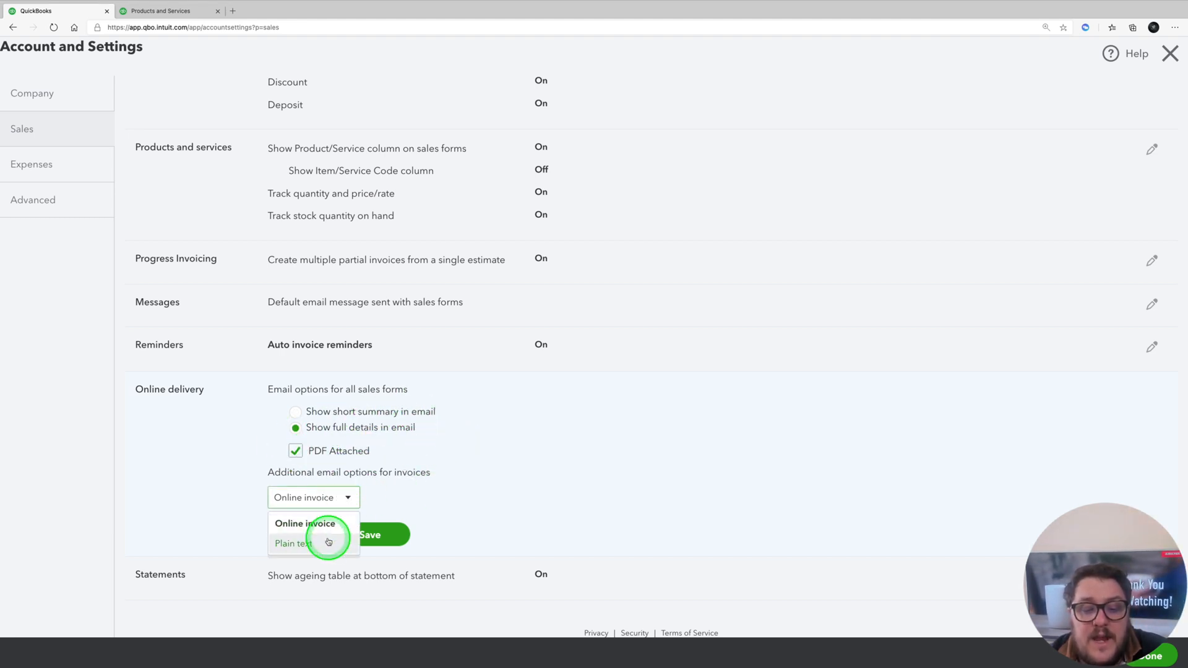
left_click(547, 425)
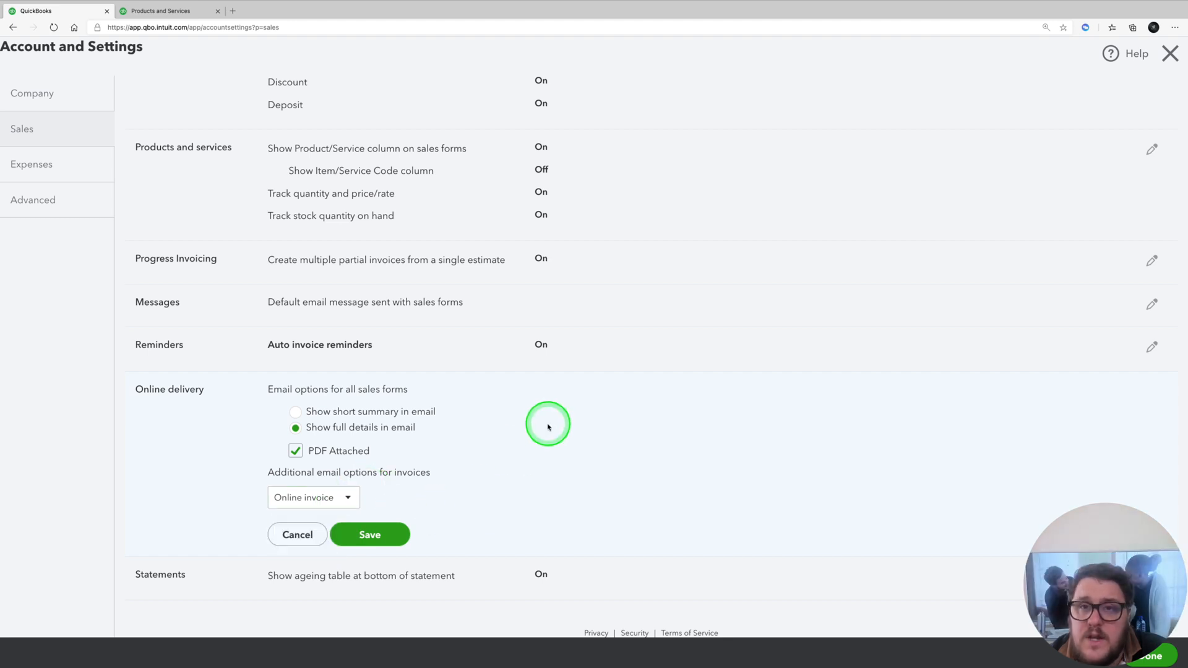
left_click(337, 499)
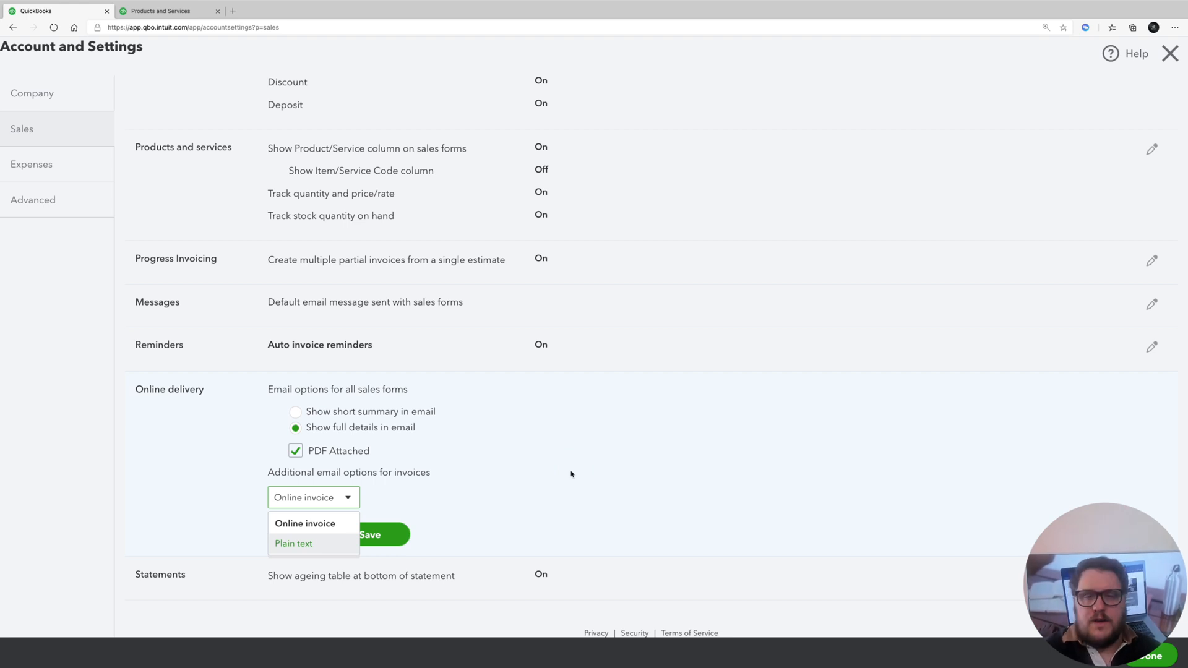
left_click(441, 592)
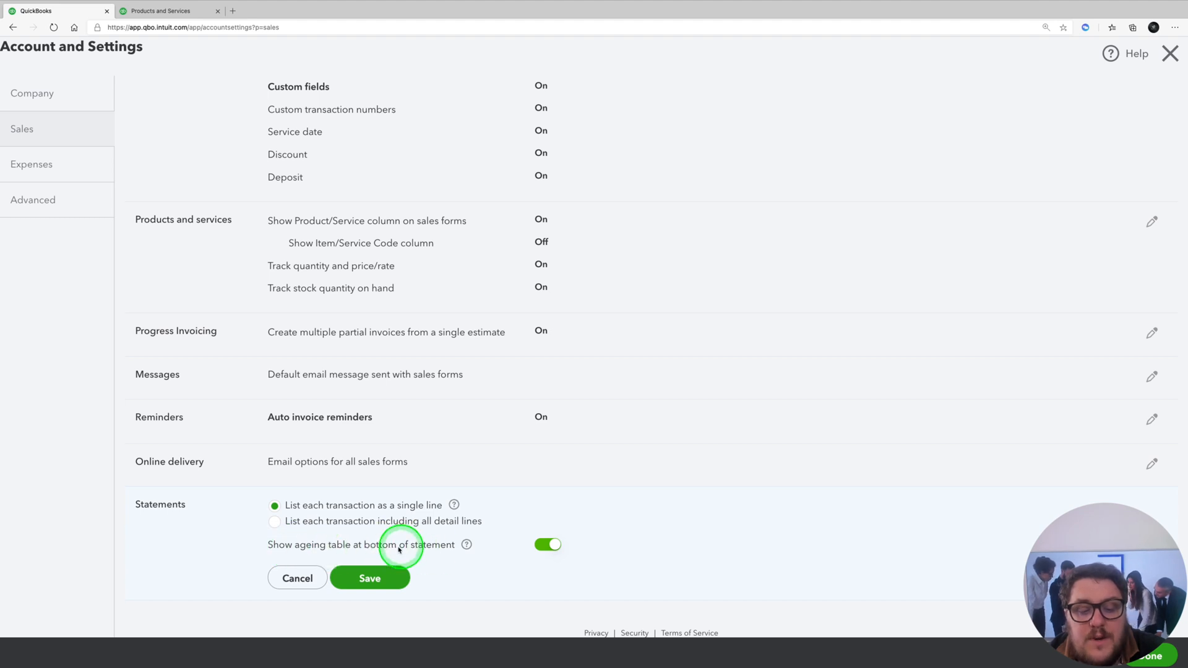
scroll(367, 536, "up", 2)
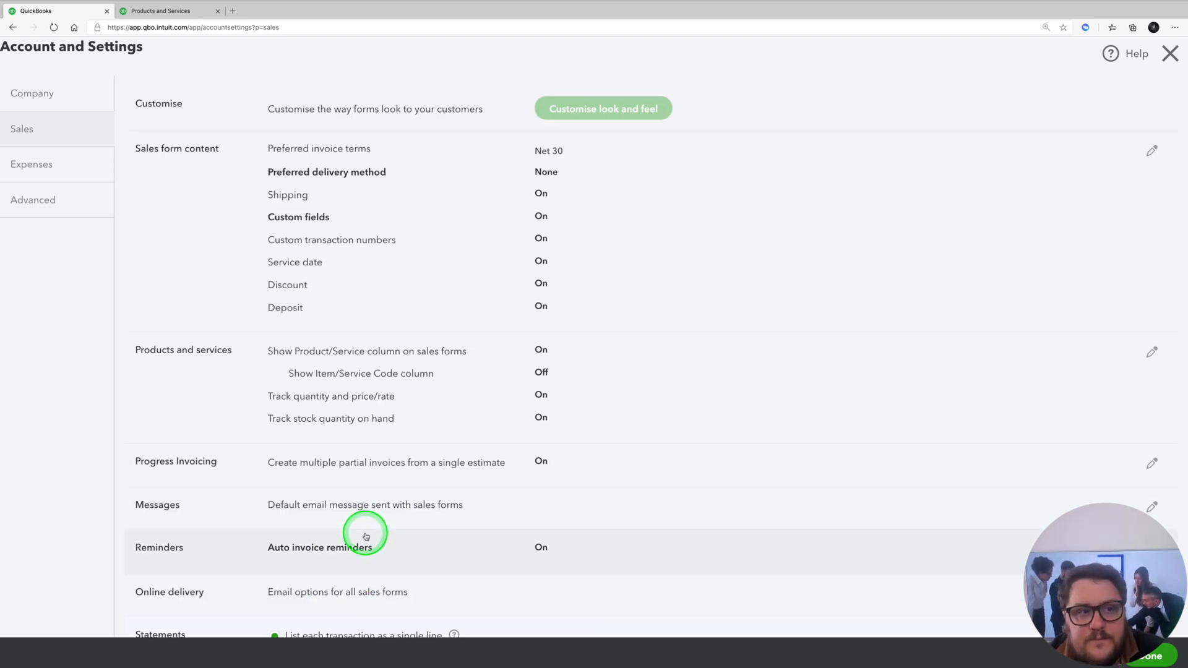
Open the Expenses settings, review the Bills and expenses options and check their columns on an expense form.
left_click(31, 164)
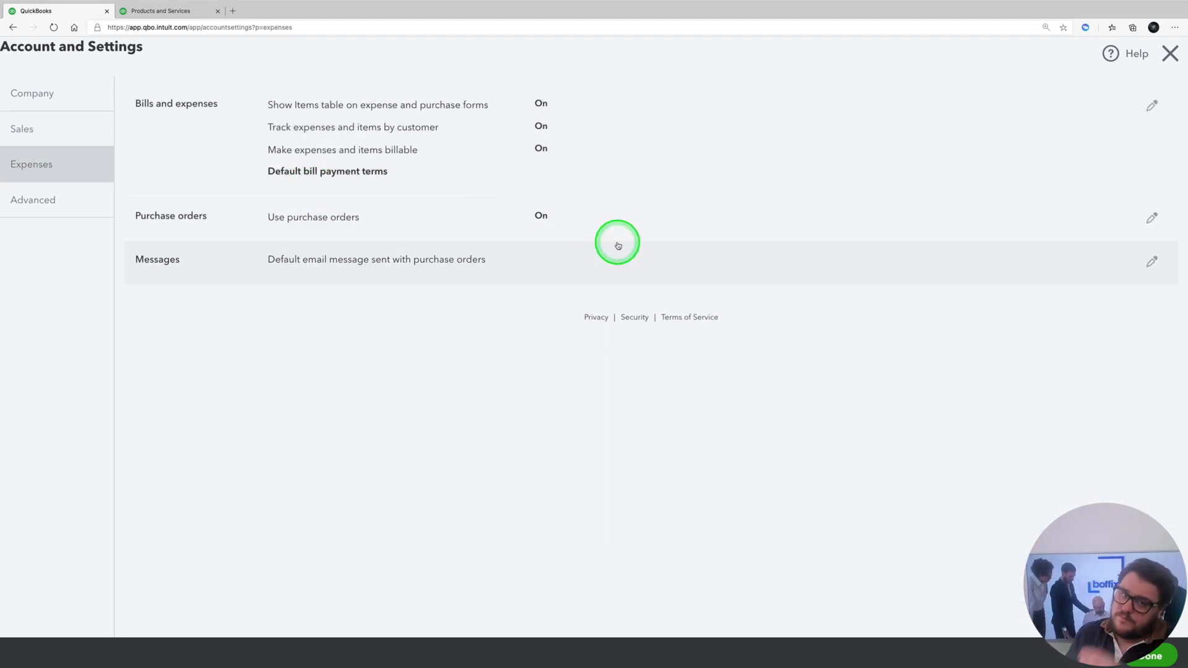
left_click(459, 140)
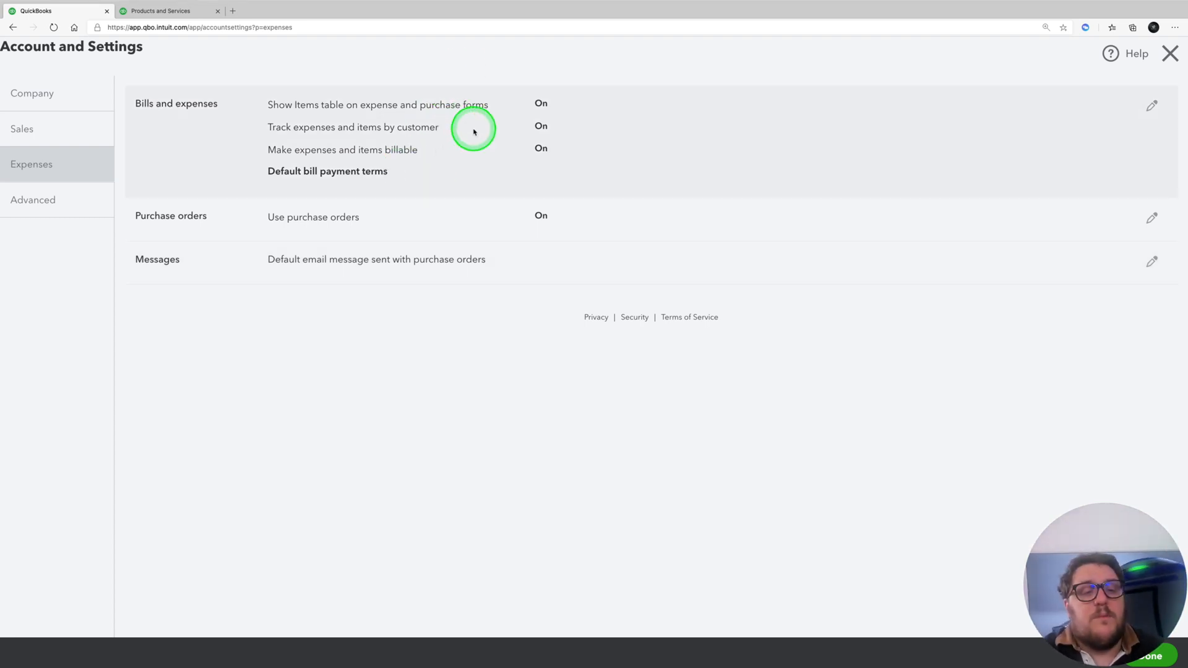
left_click(178, 13)
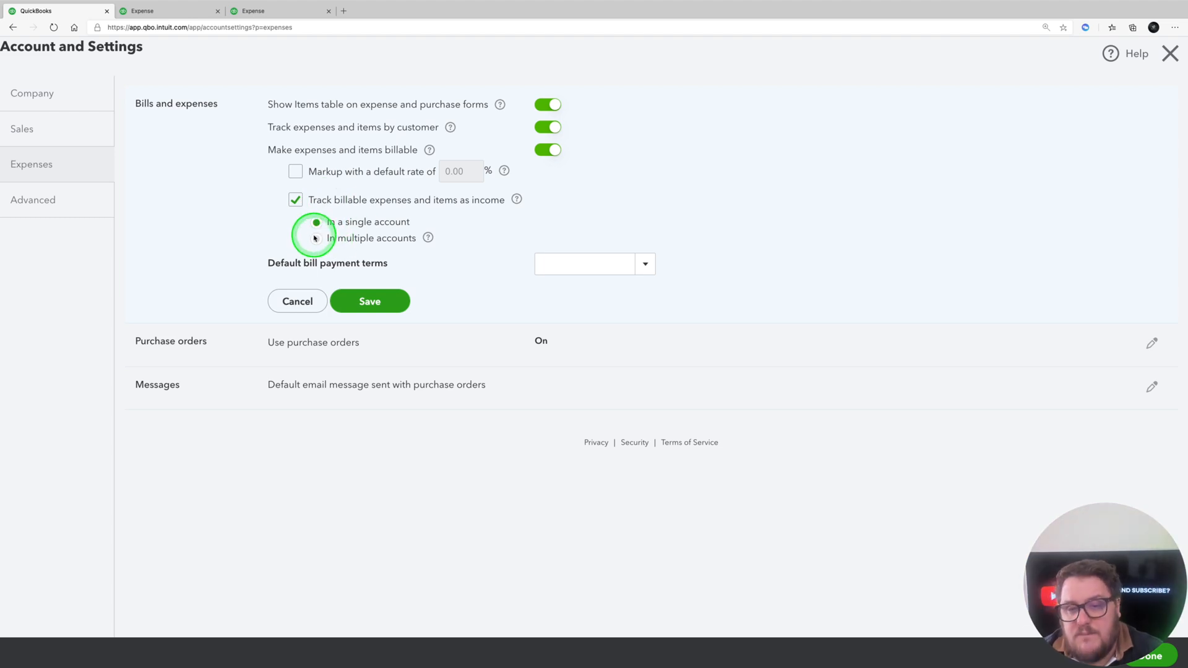
left_click(159, 11)
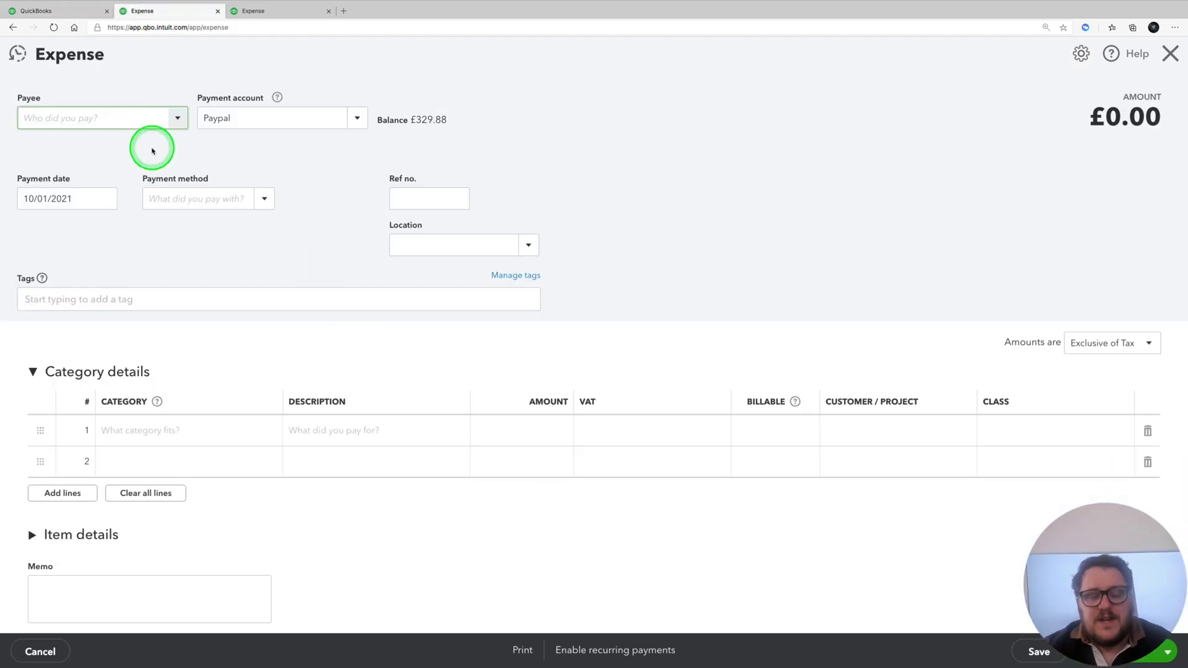
Enter Hotel as the payee of the expense and set the payment account to Petty Cash.
type("Hotel")
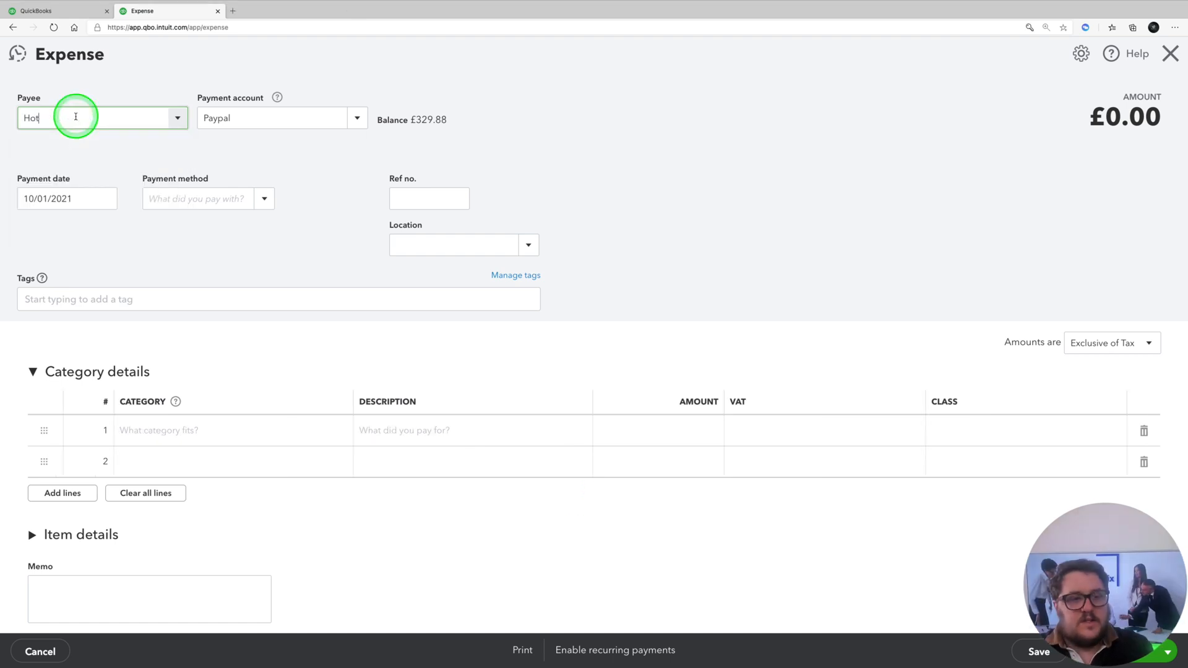
key("Tab")
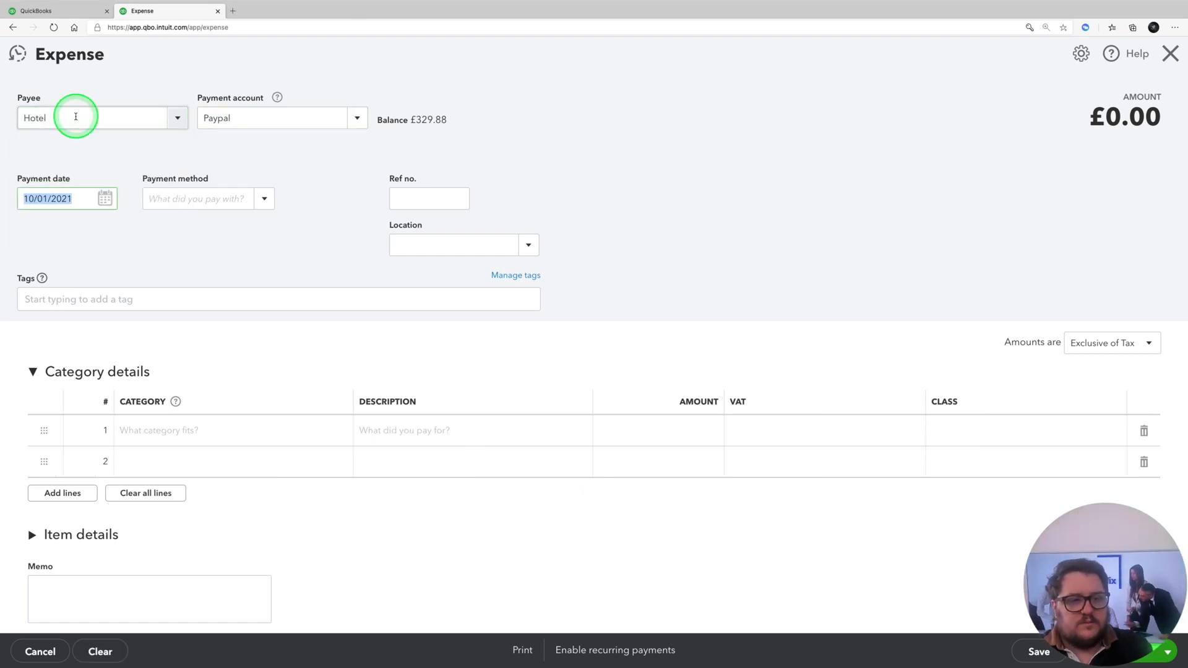
left_click(237, 196)
Fill the first category line with Travelling expenses, amount 100.00 and VAT 20.0% S, and save the expense.
left_click(139, 431)
type("Travelling expenses")
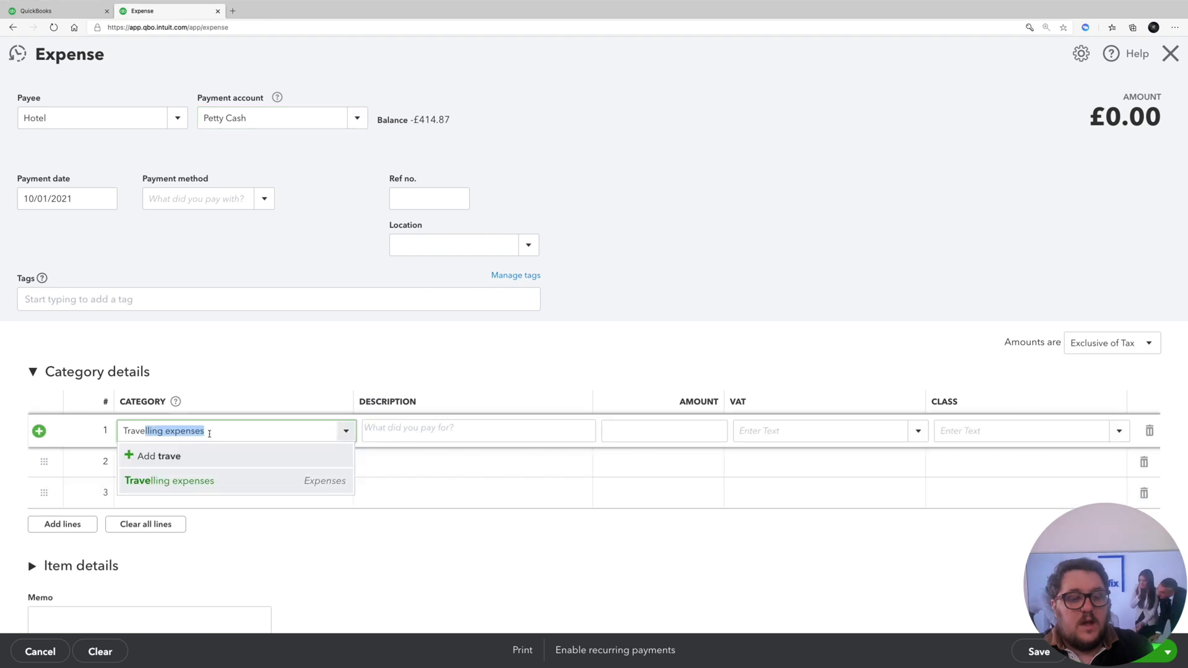
key("Tab")
left_click(532, 442)
type("1")
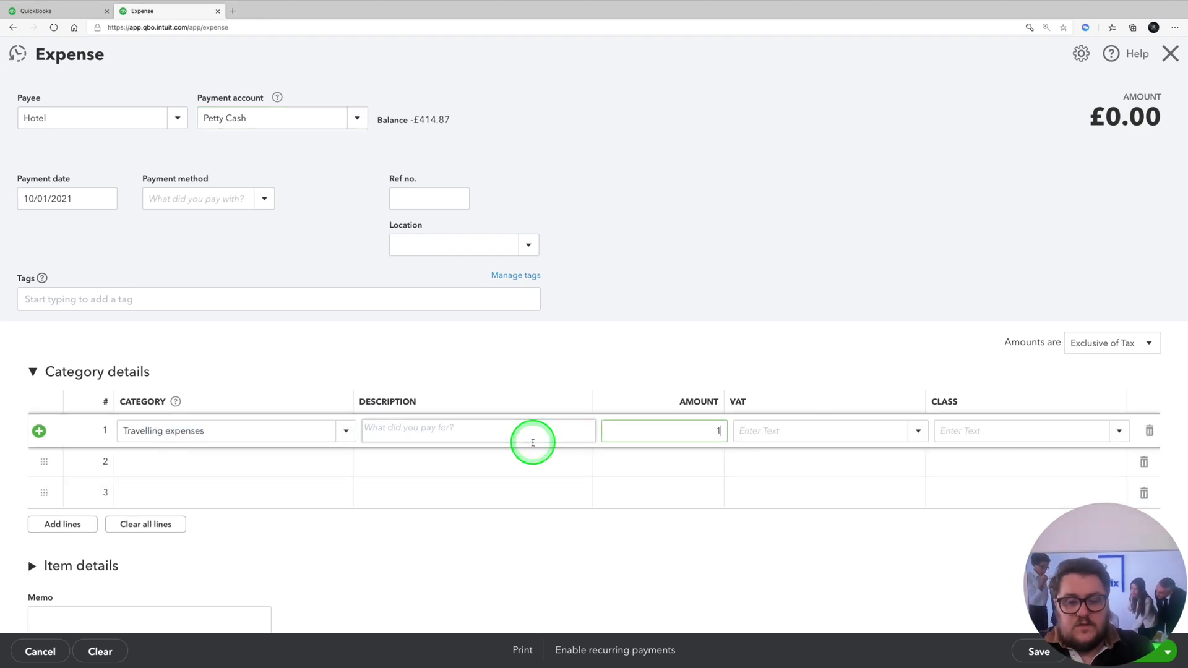
type("00")
key("Tab")
type("2")
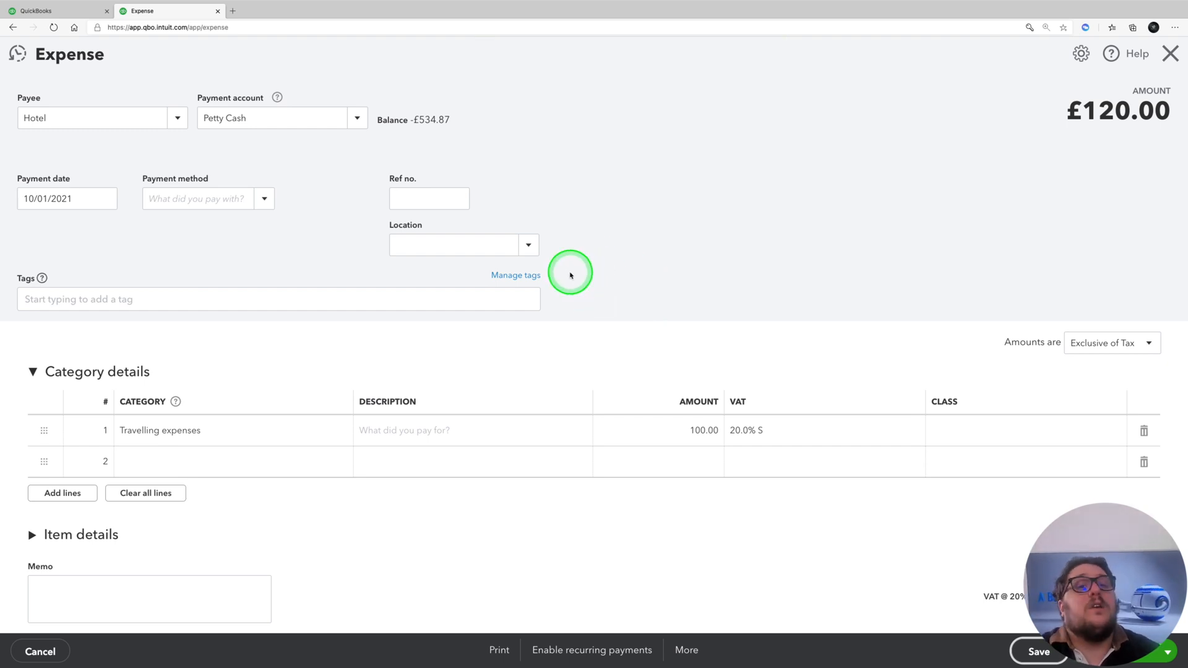
In the expense settings, enable tracking expenses by customer, making them billable and tracking billable expenses as income, and save.
left_click(80, 11)
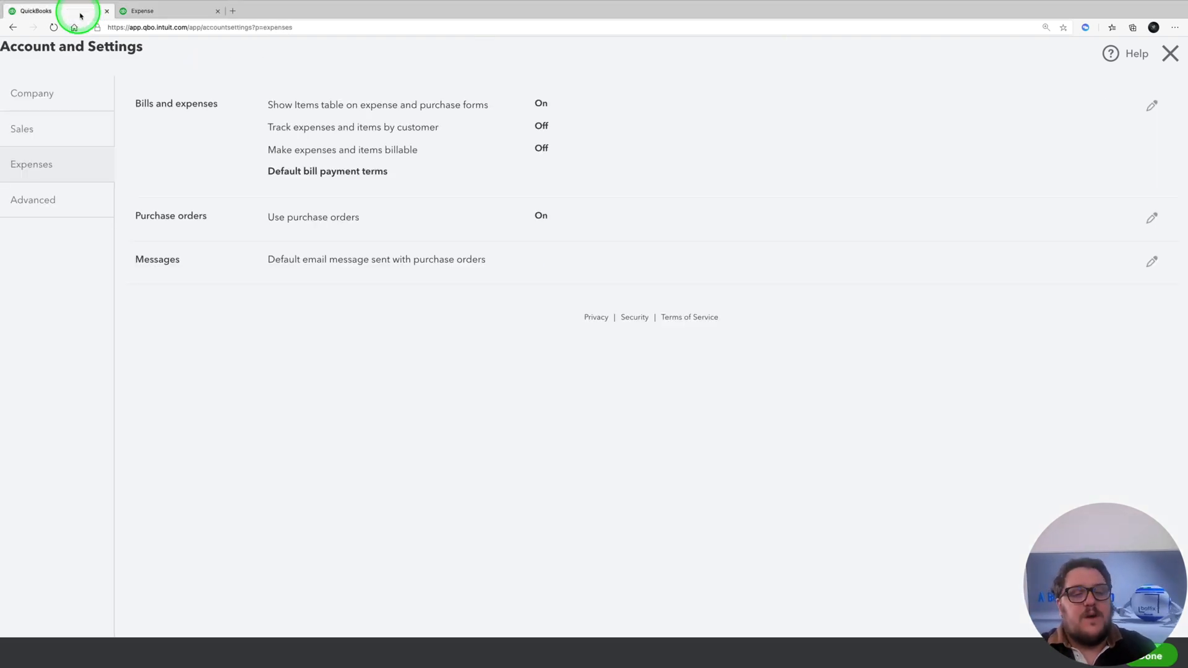
left_click(524, 160)
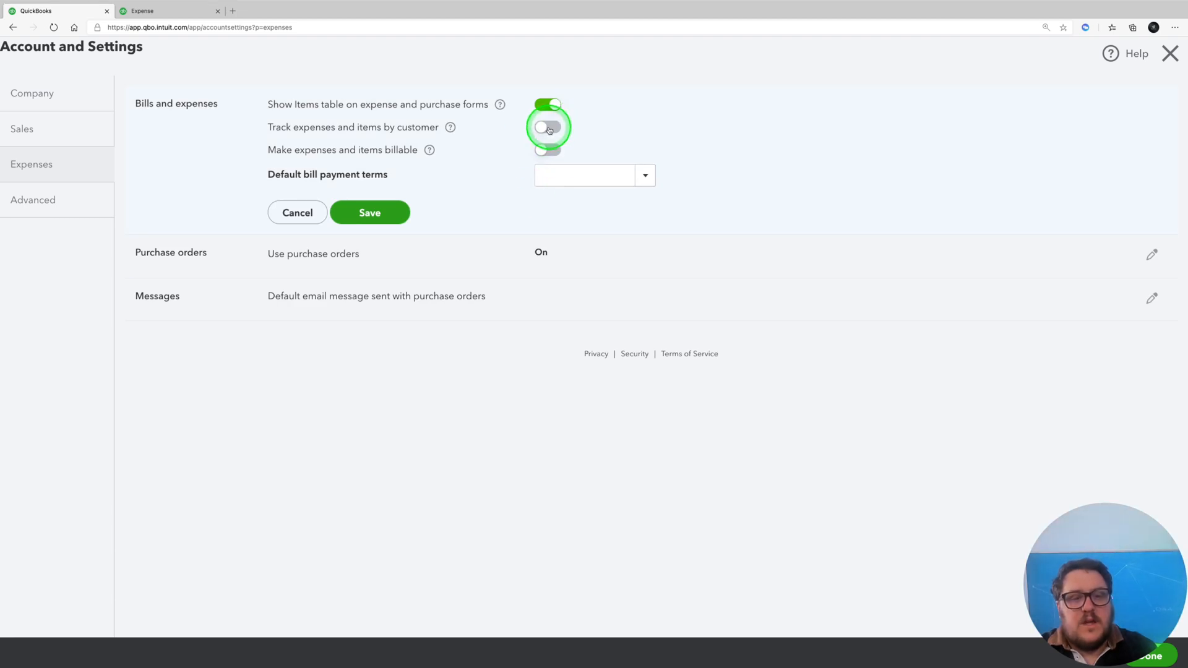
left_click(549, 127)
left_click(548, 150)
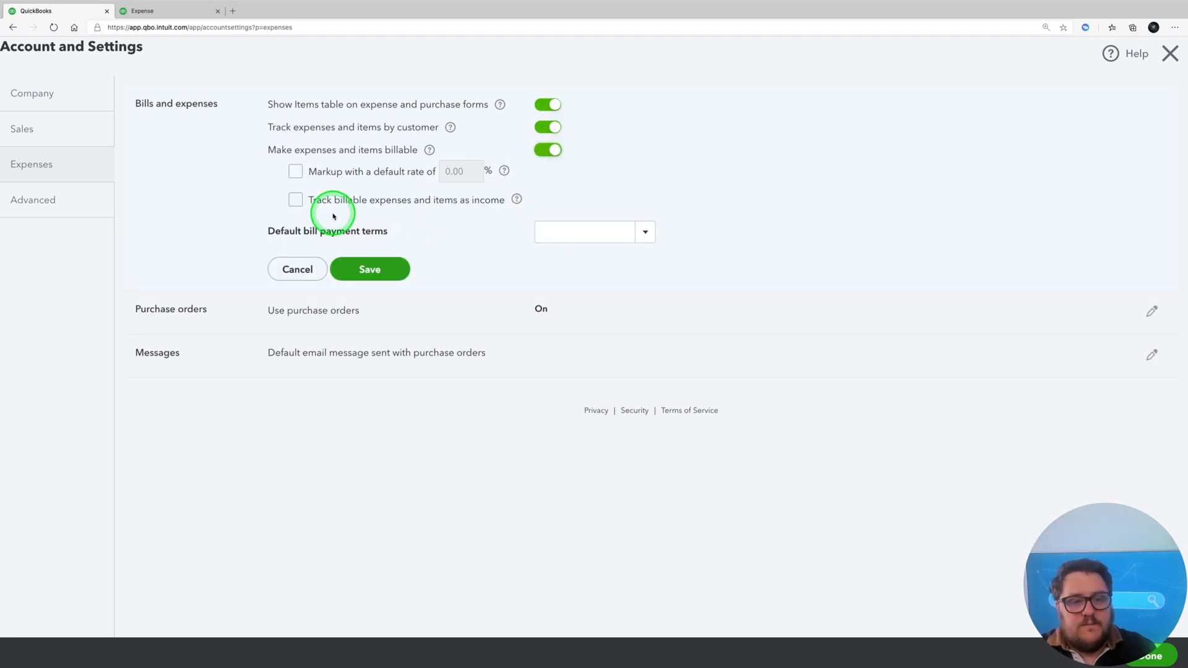
left_click(296, 200)
left_click(369, 301)
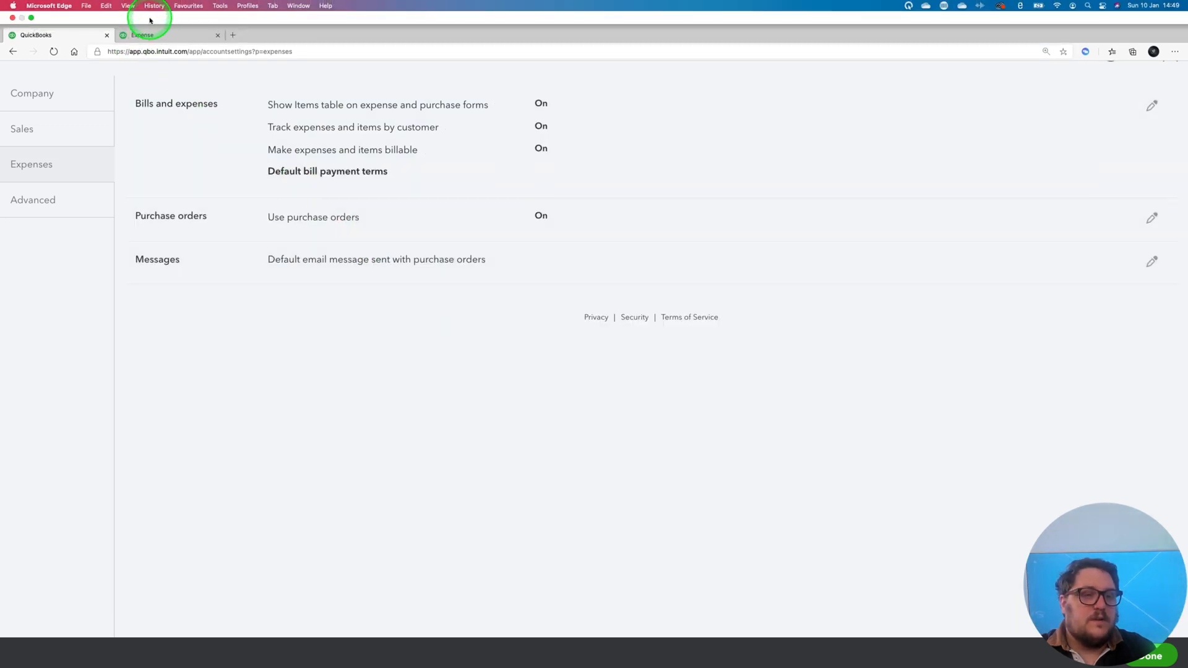
Compare the two versions of the Hotel expense form, examining the Billable and Customer / Project columns.
left_click(163, 11)
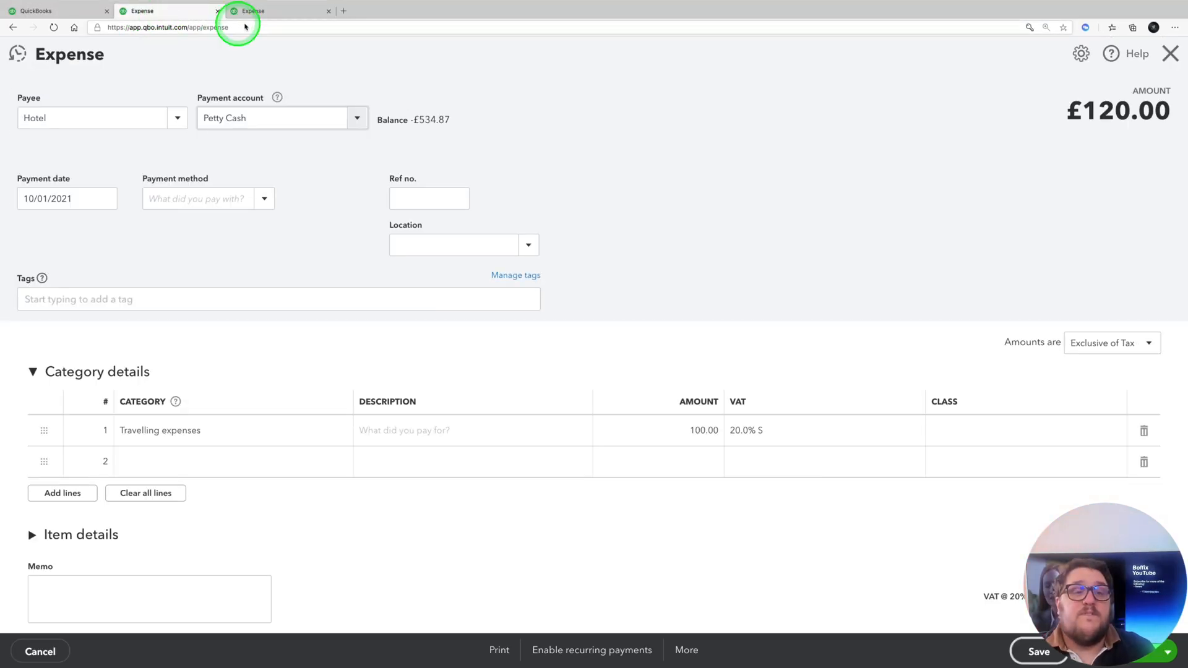
left_click(289, 13)
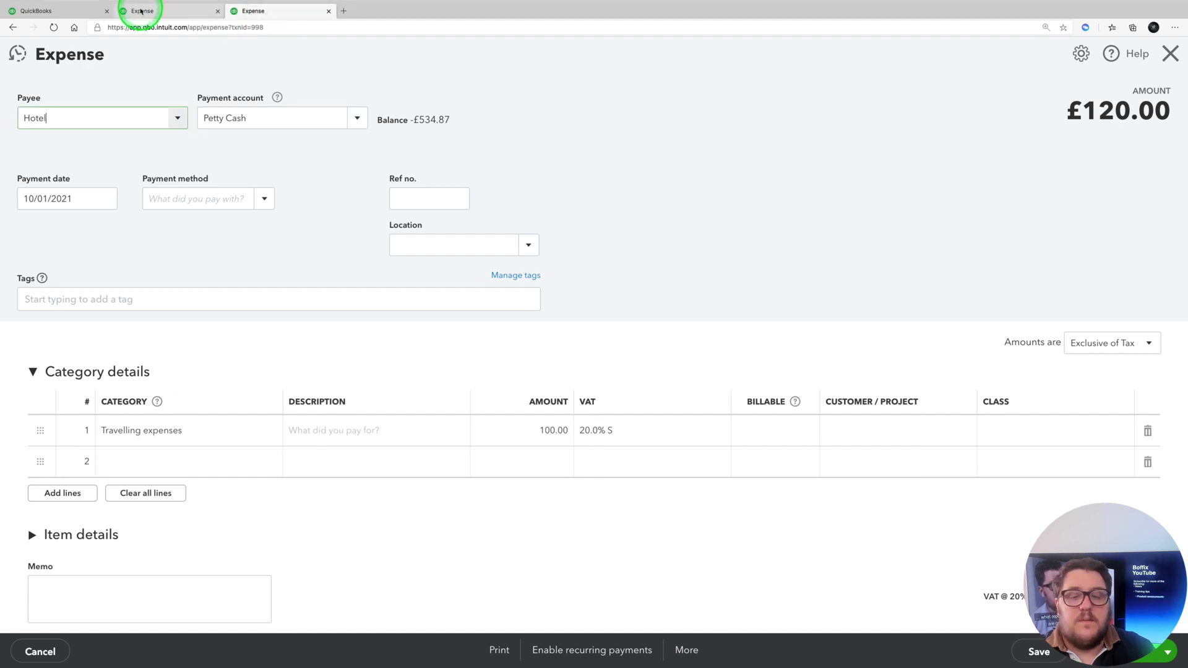
left_click(149, 11)
left_click(288, 11)
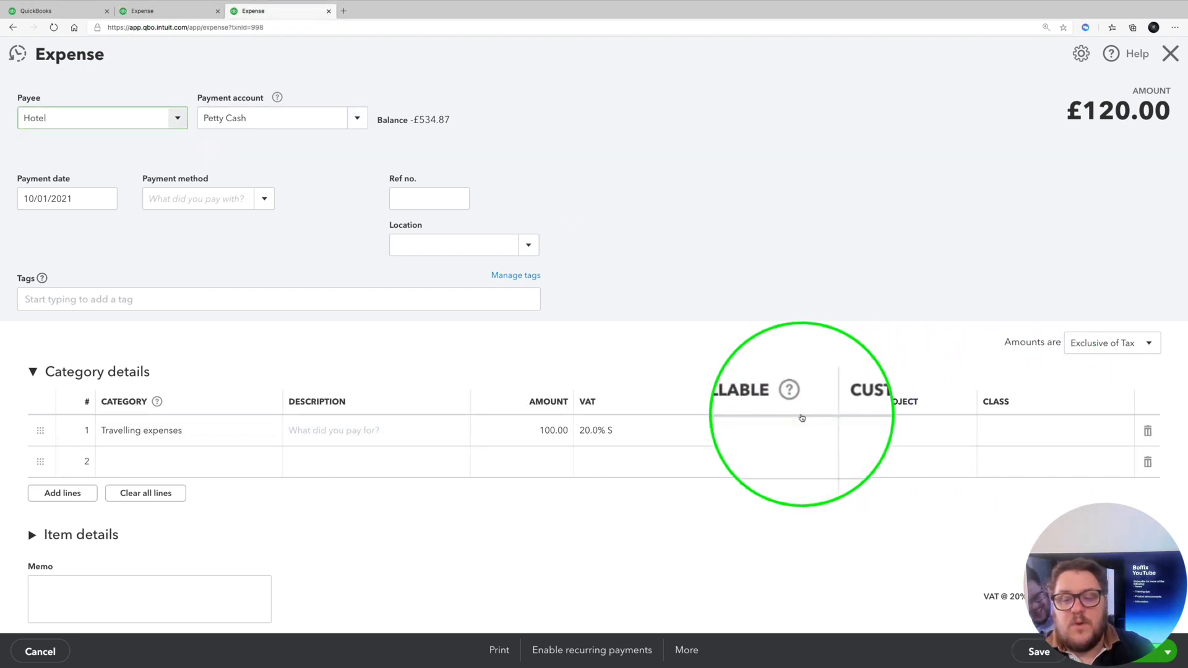
left_click(143, 14)
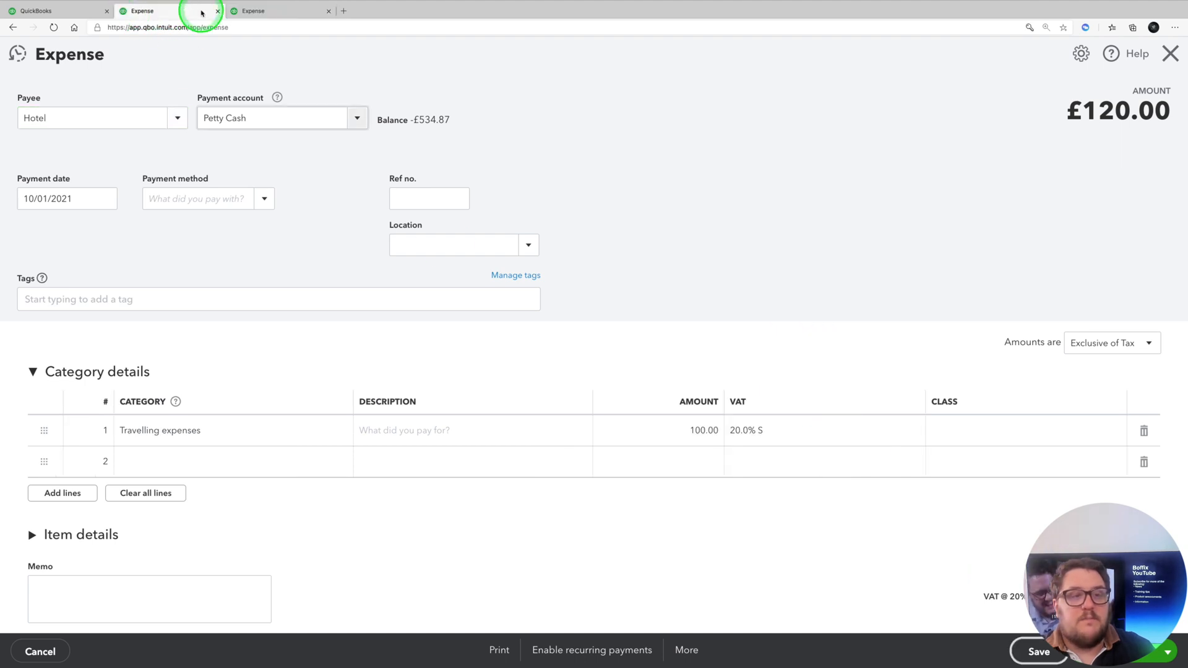
left_click(248, 11)
Mark the Travelling expenses line as billable, assign it to the customer and save the expense.
left_click(714, 427)
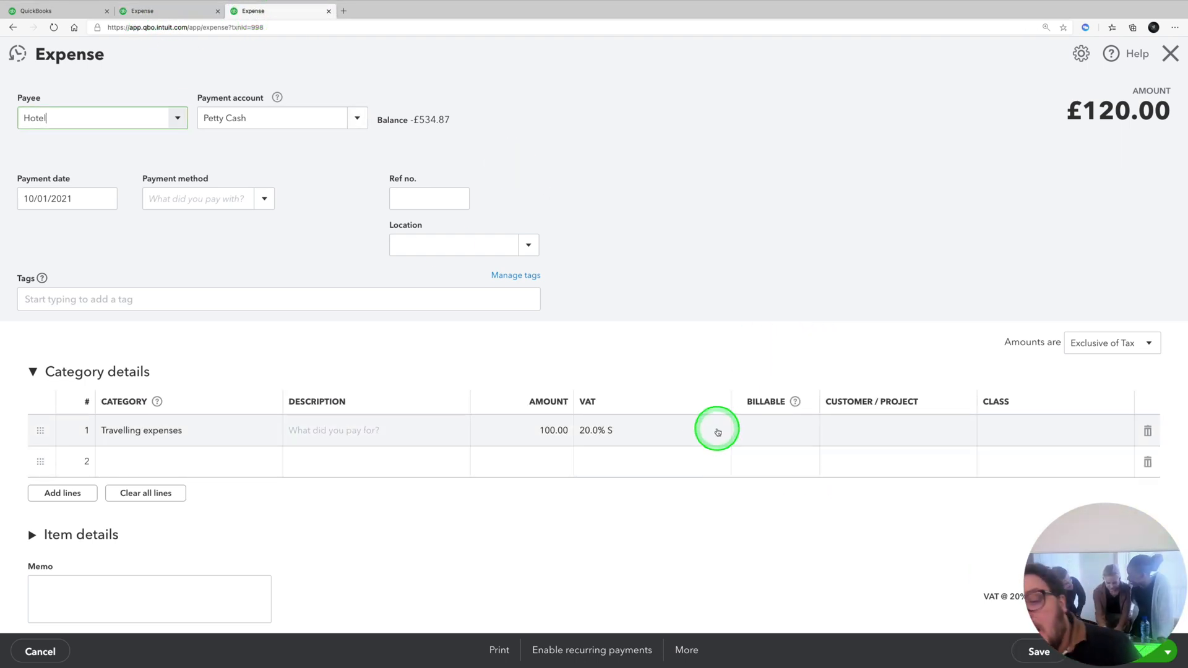
left_click(777, 430)
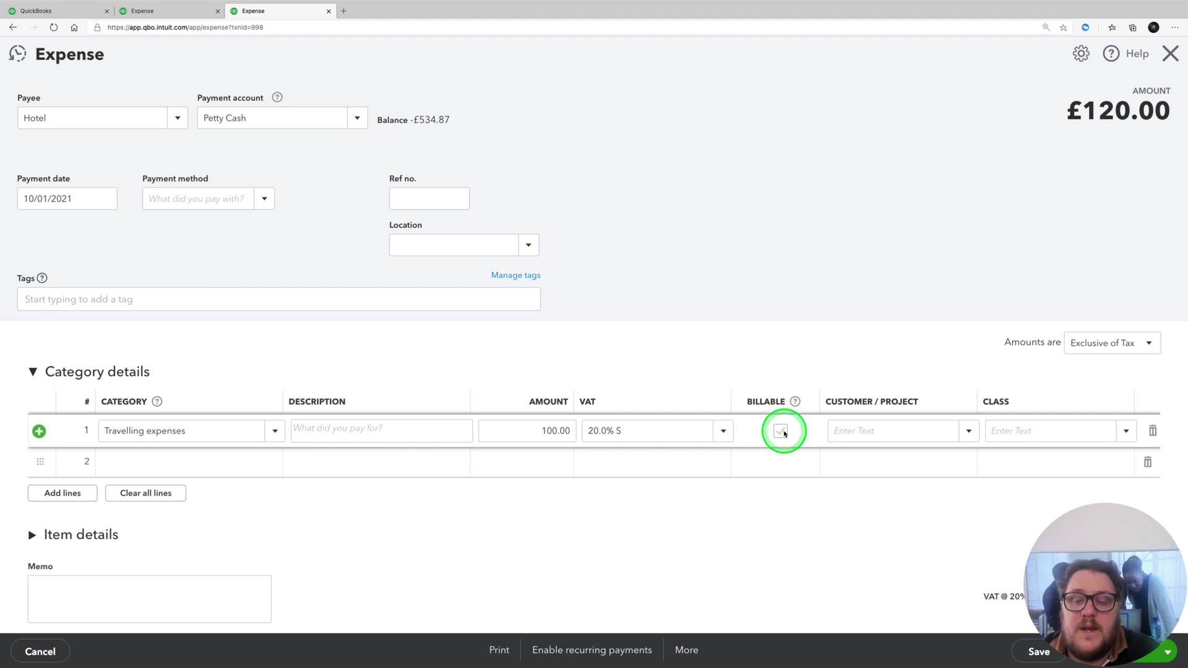
left_click(782, 433)
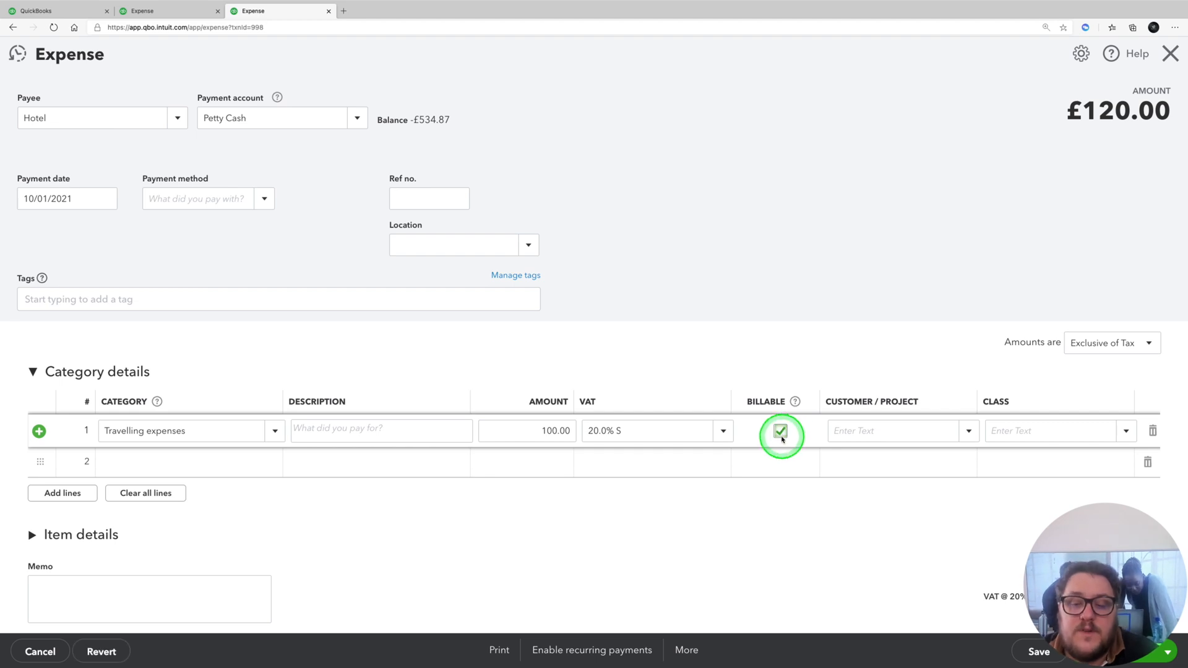
left_click(968, 431)
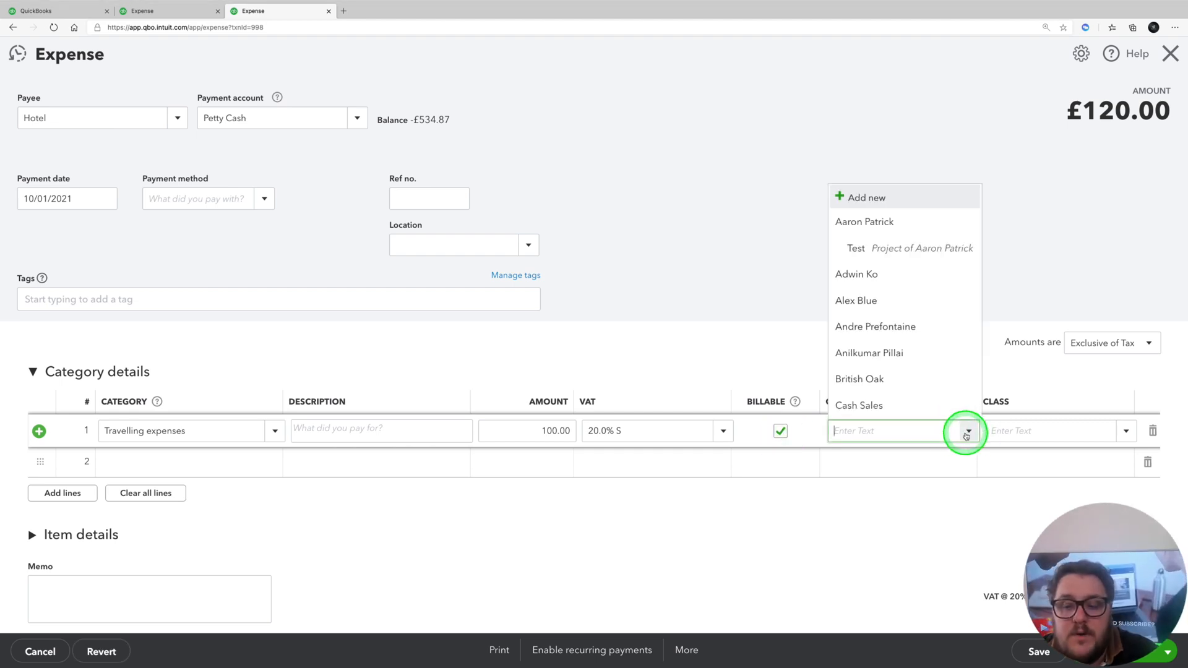
left_click(891, 222)
left_click(808, 230)
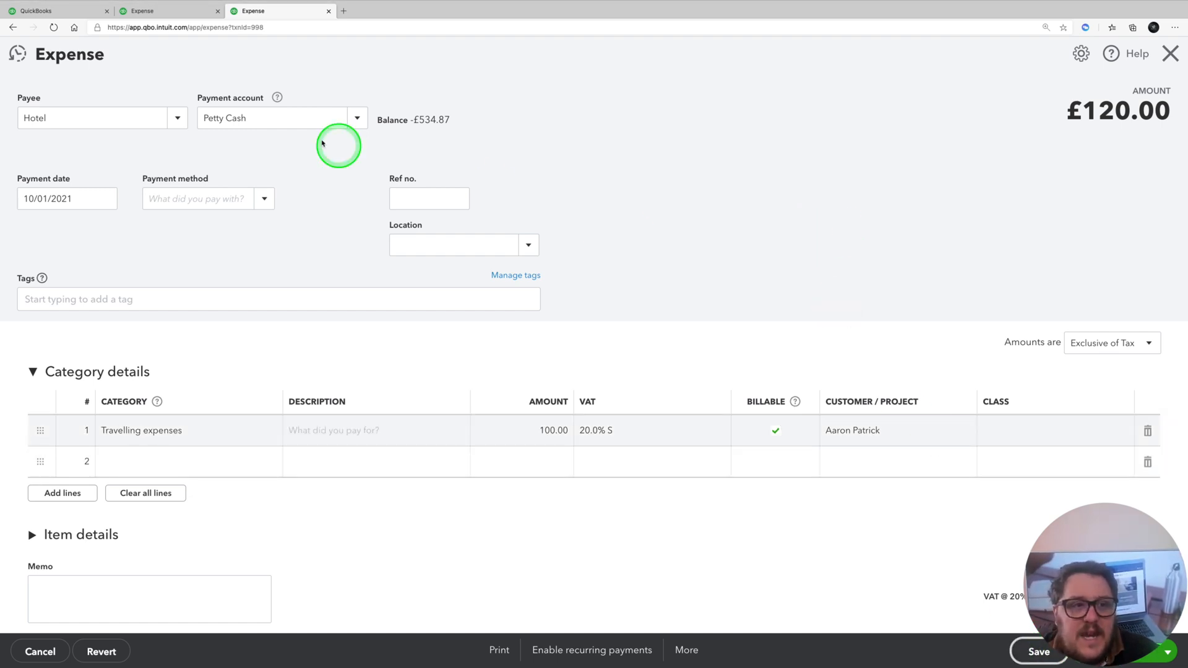
Close the older expense form and create a new invoice for the customer assigned to the billable expense.
left_click(180, 10)
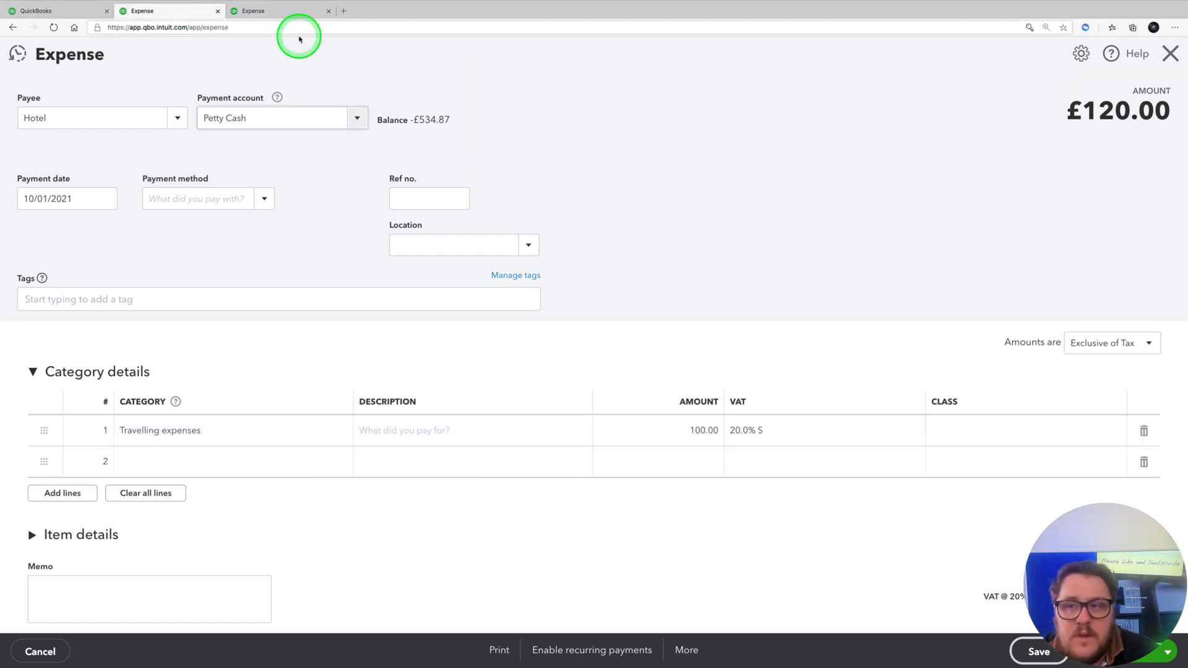
left_click(1167, 55)
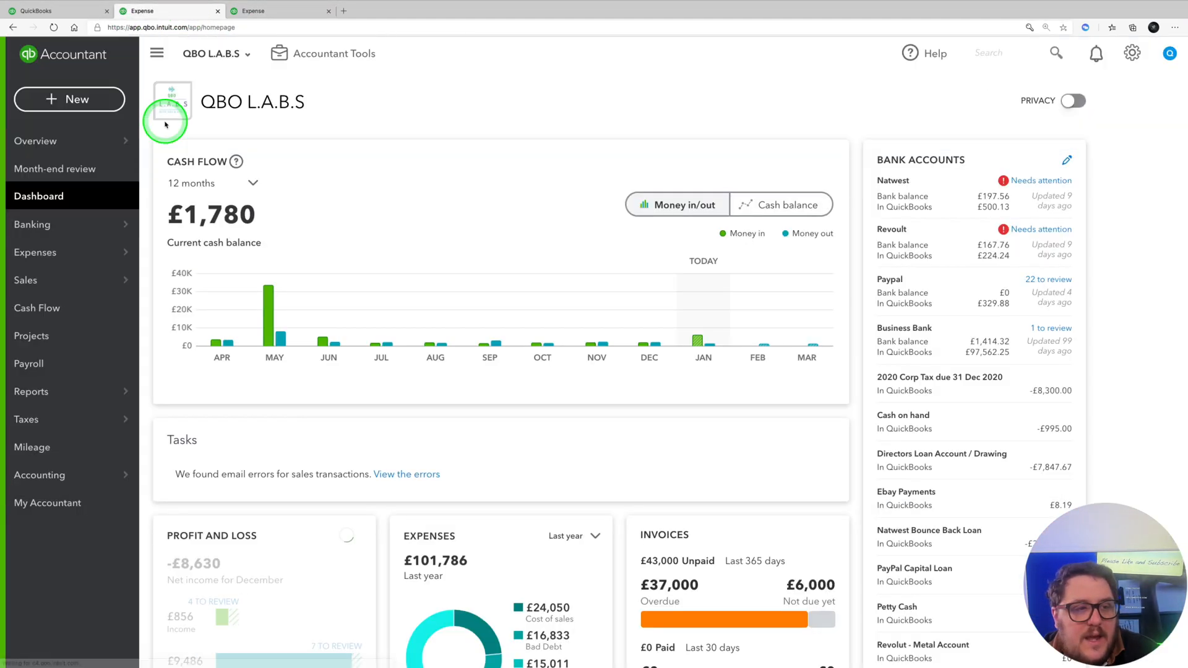
left_click(69, 99)
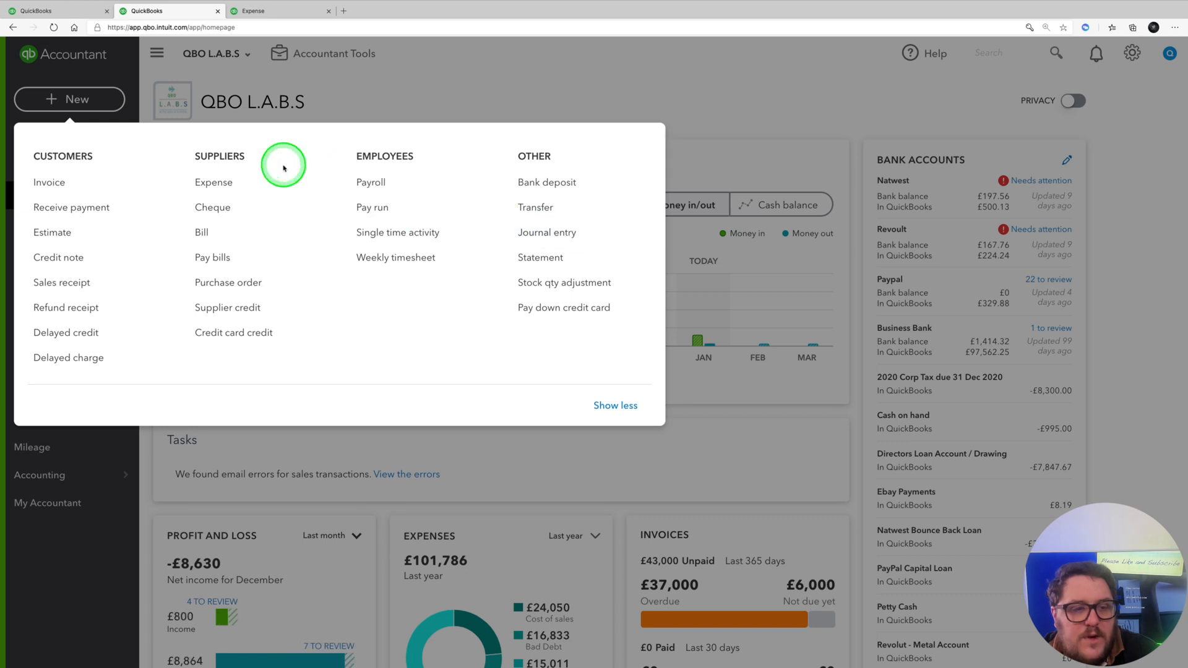
left_click(109, 181)
left_click(97, 121)
type("aa")
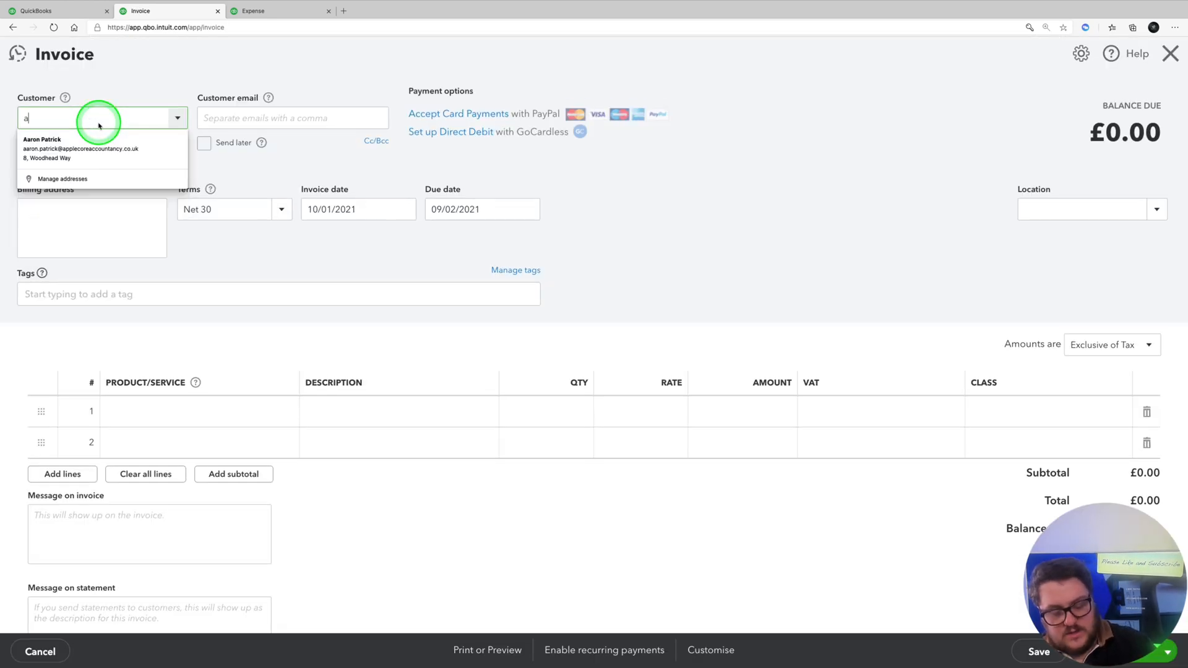
left_click(94, 139)
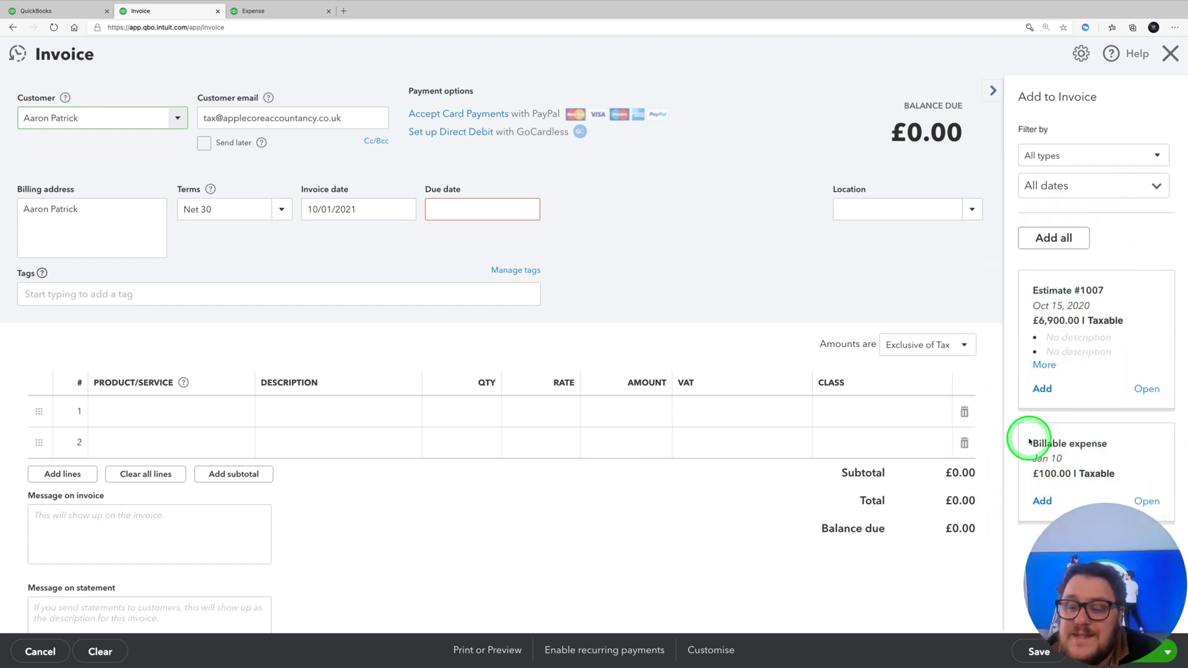
Add the customer's £100.00 billable expense to the invoice and examine its line.
left_click(1046, 503)
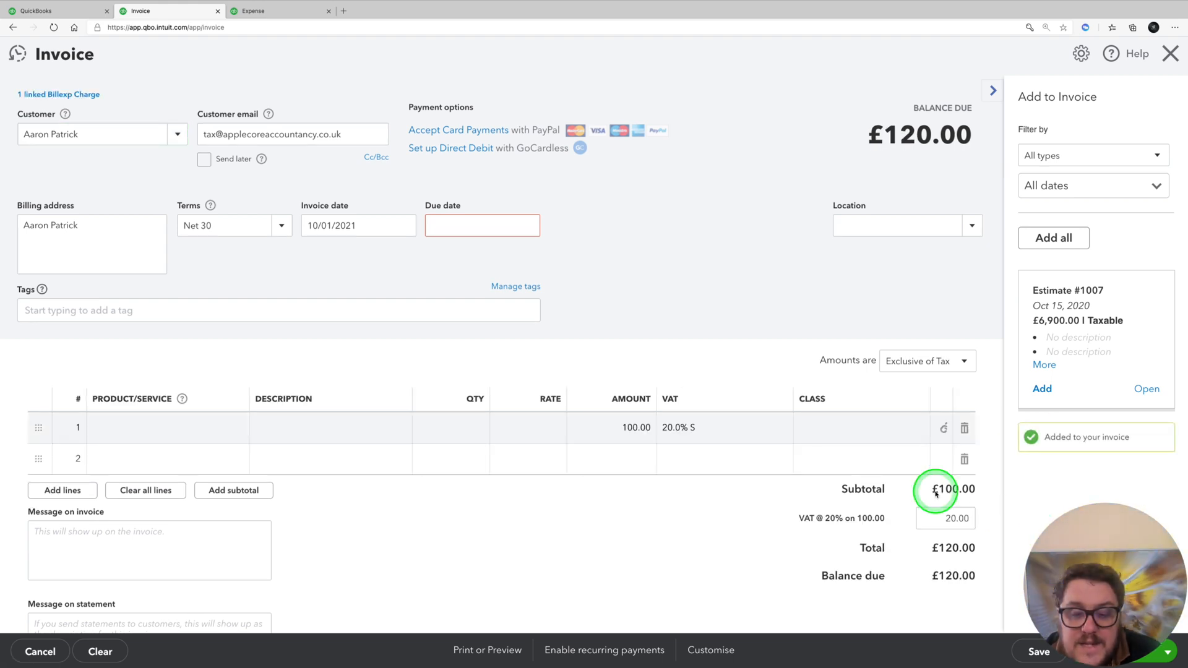
left_click(645, 429)
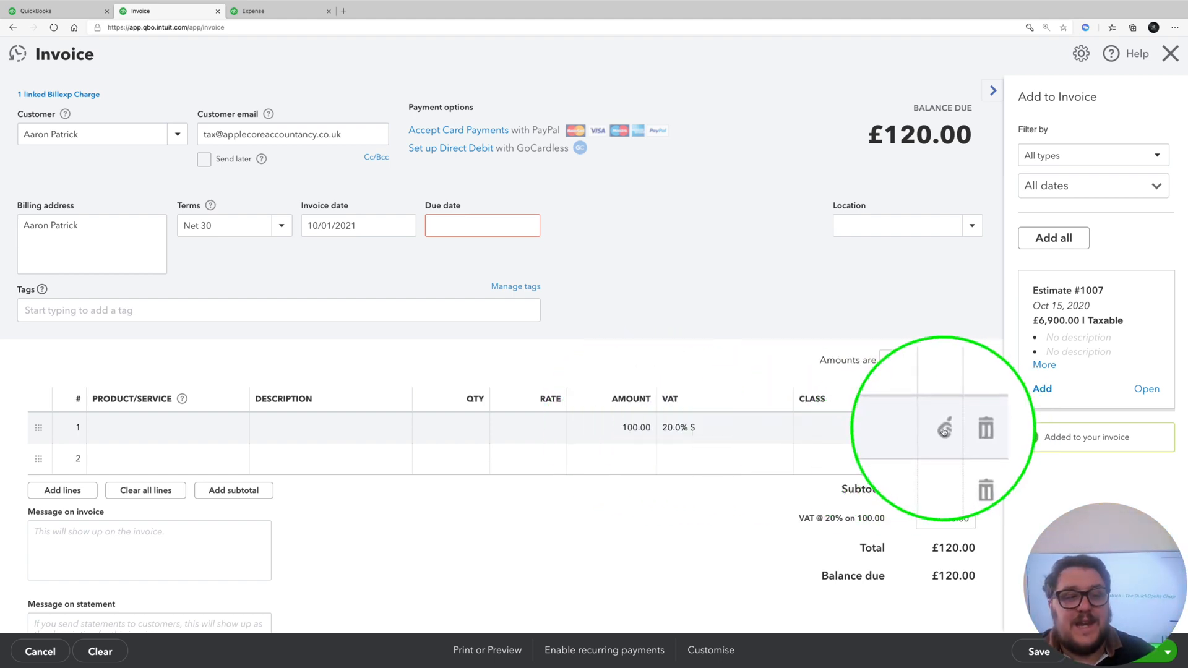
Return to the company's Expenses settings and review the purchase order options and the default email message sent with purchase orders.
left_click(64, 94)
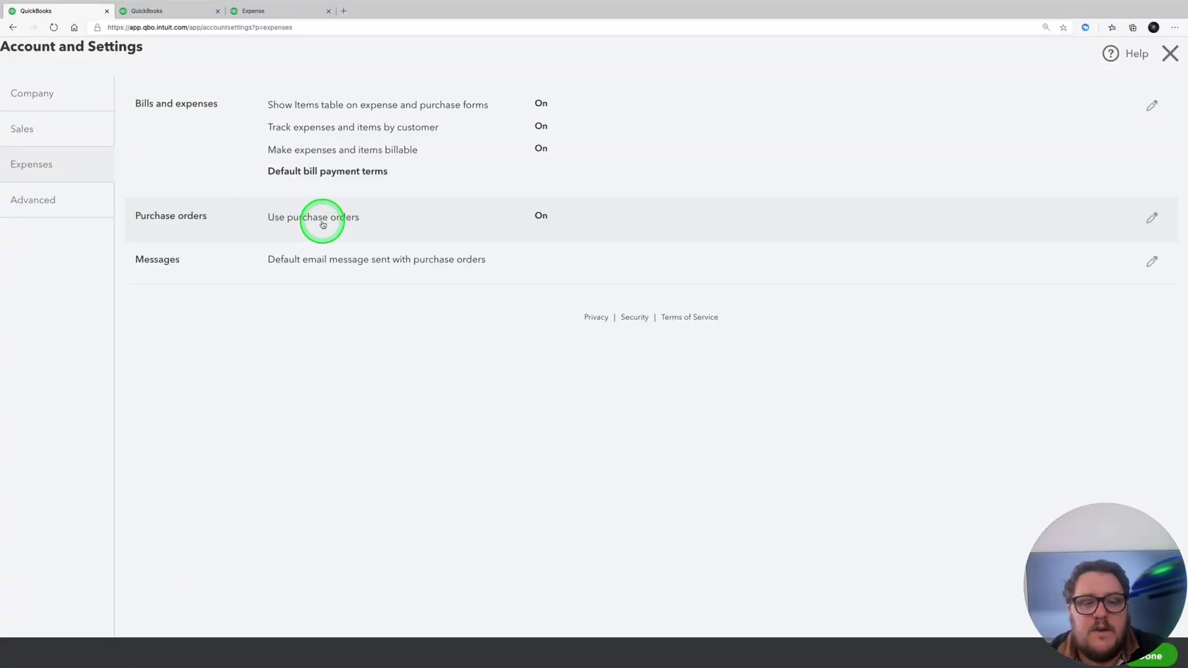
left_click(322, 224)
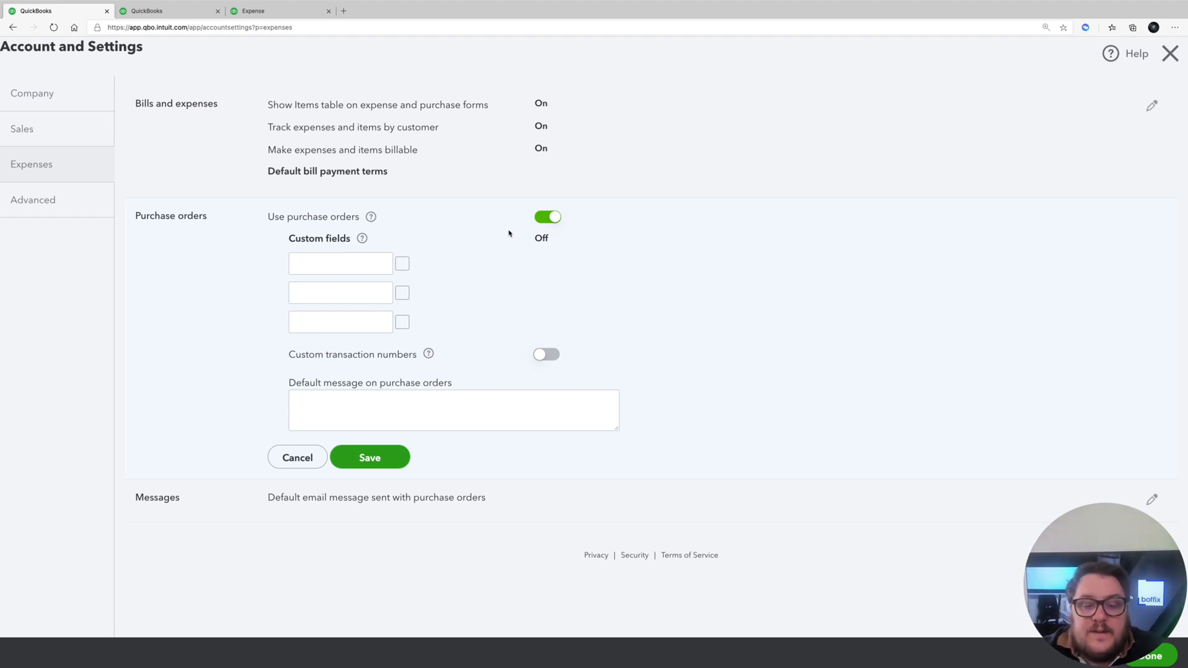
left_click(475, 496)
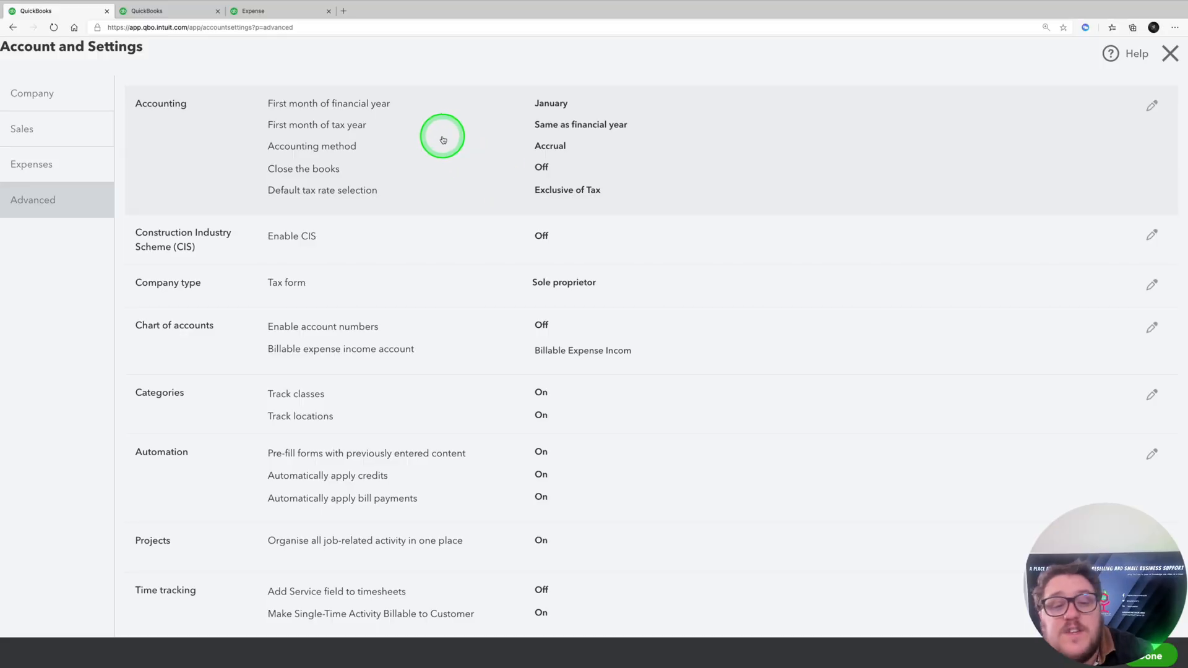
Set the first month of the financial year to March and review the tax year and accounting method choices.
left_click(440, 133)
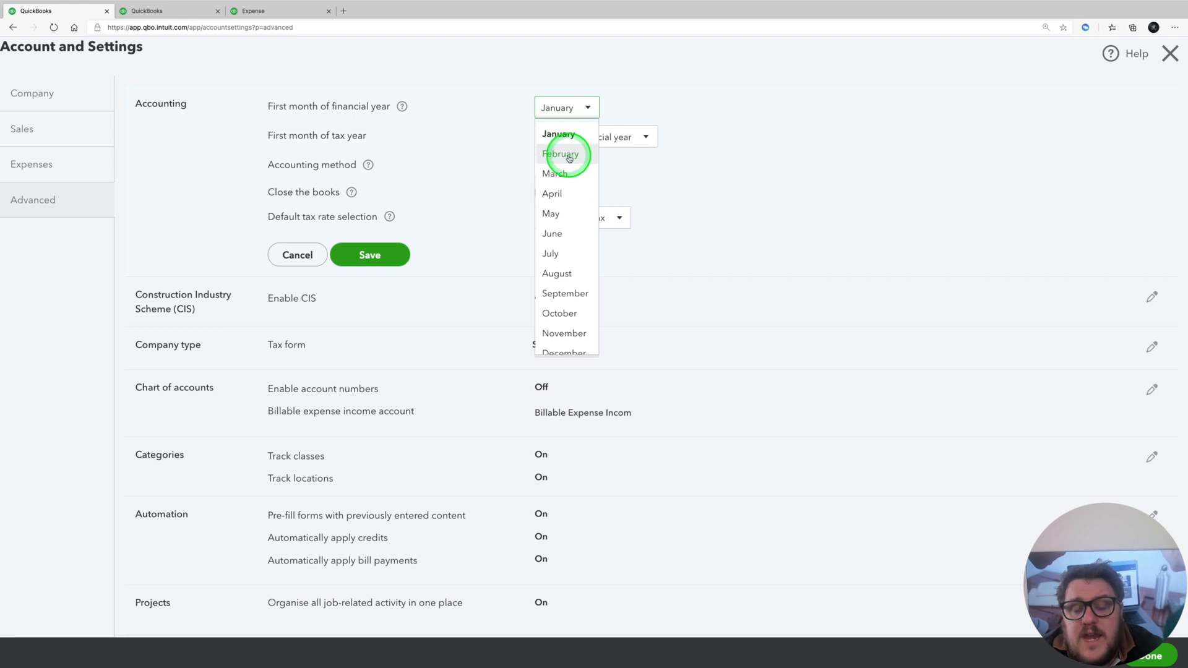
left_click(555, 175)
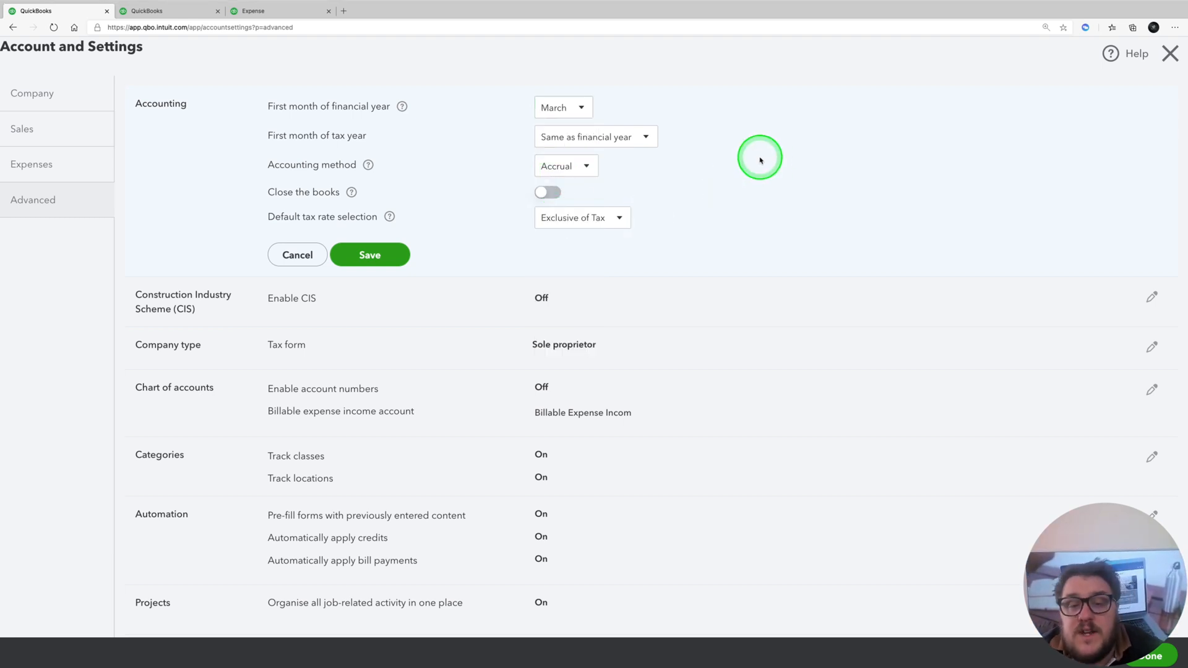
left_click(550, 137)
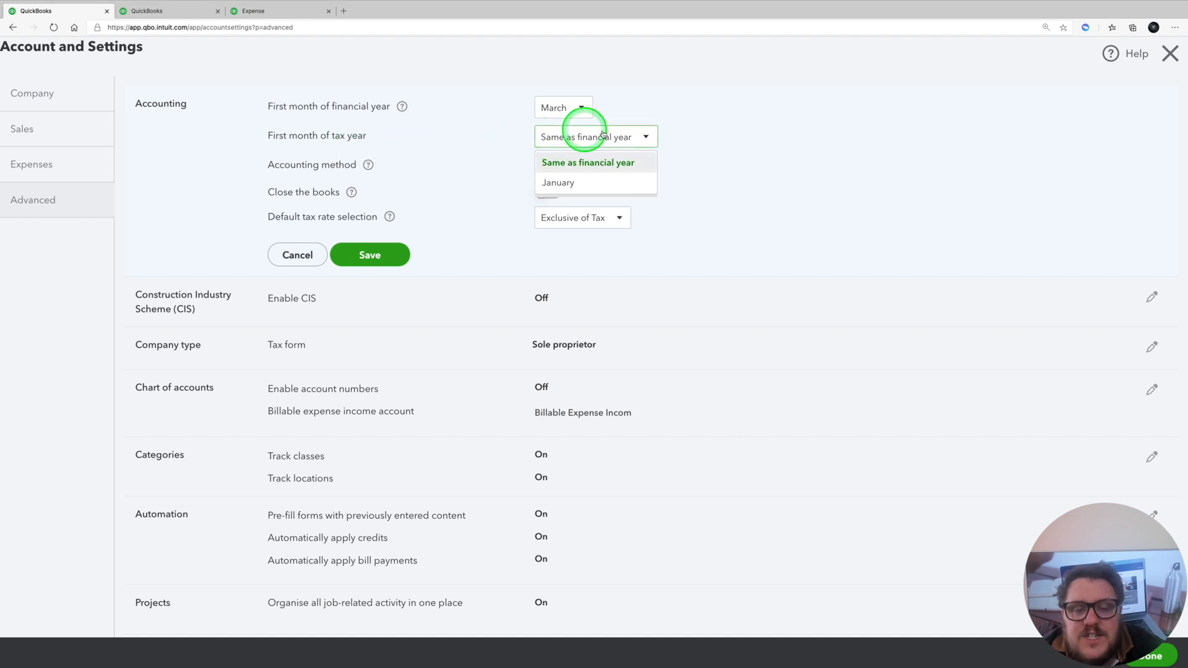
left_click(764, 154)
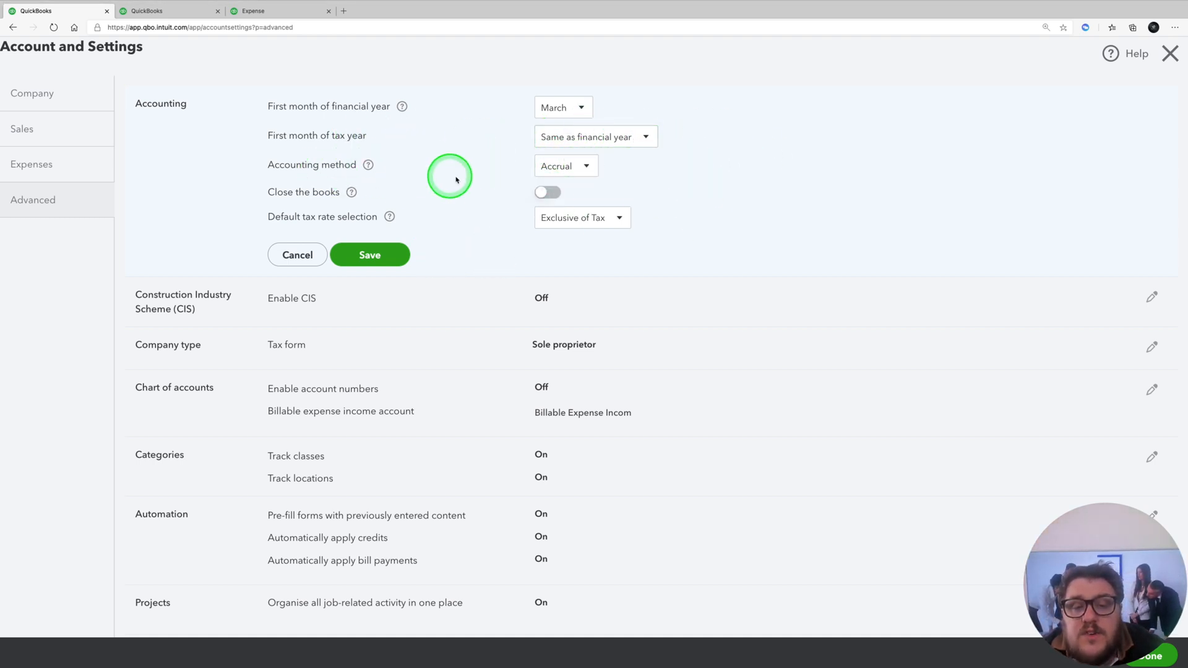
left_click(567, 169)
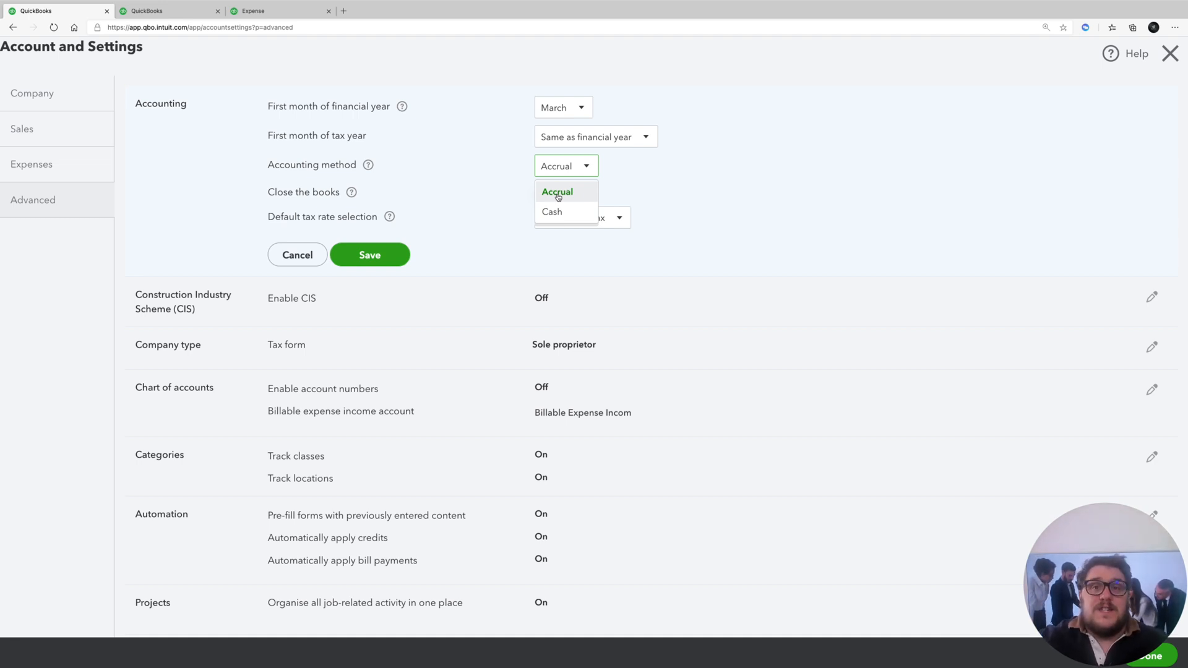
left_click(718, 206)
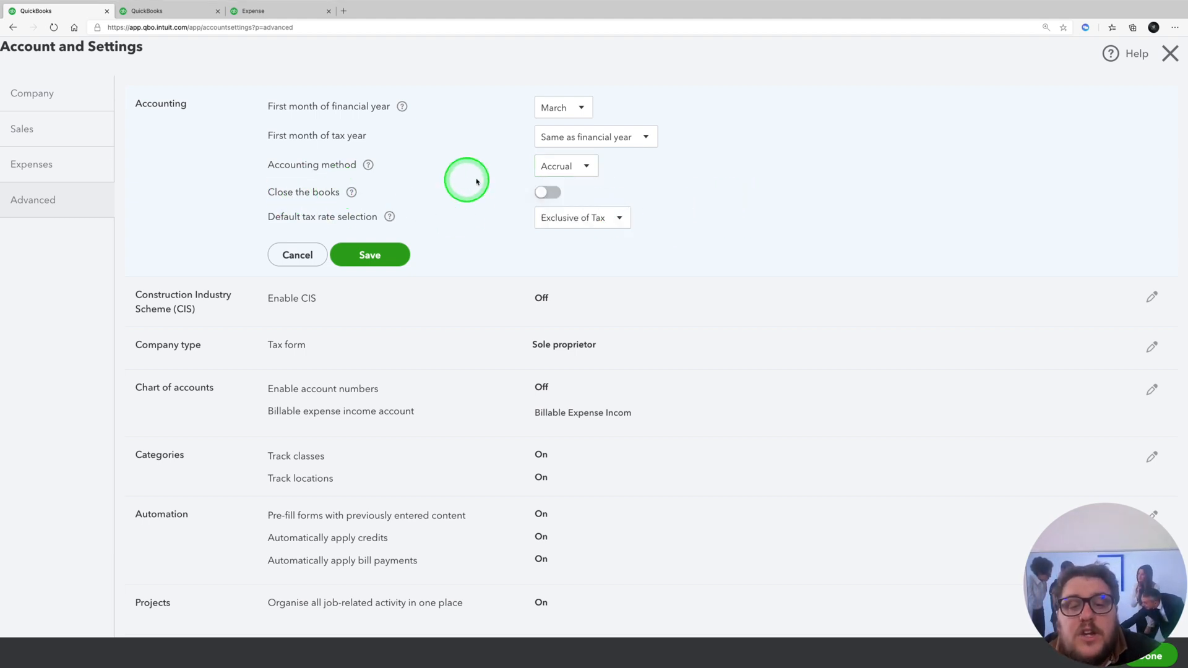
Turn on Close the books and review the choices for allowing changes after the closing date.
triple_click(550, 201)
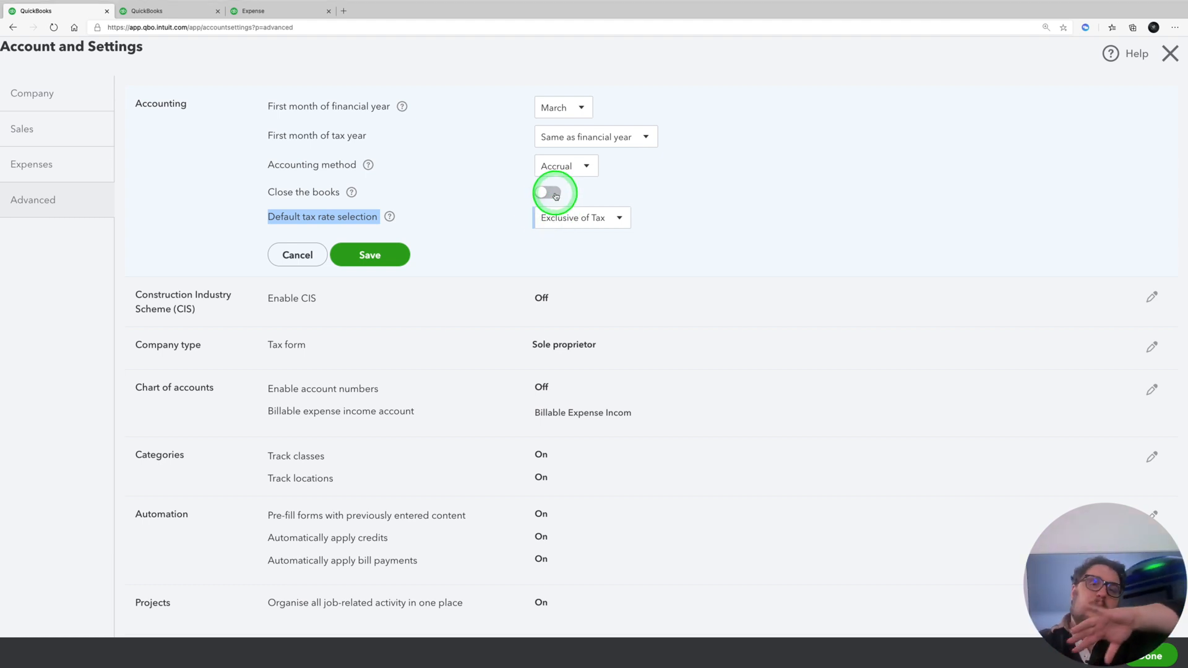
left_click(555, 196)
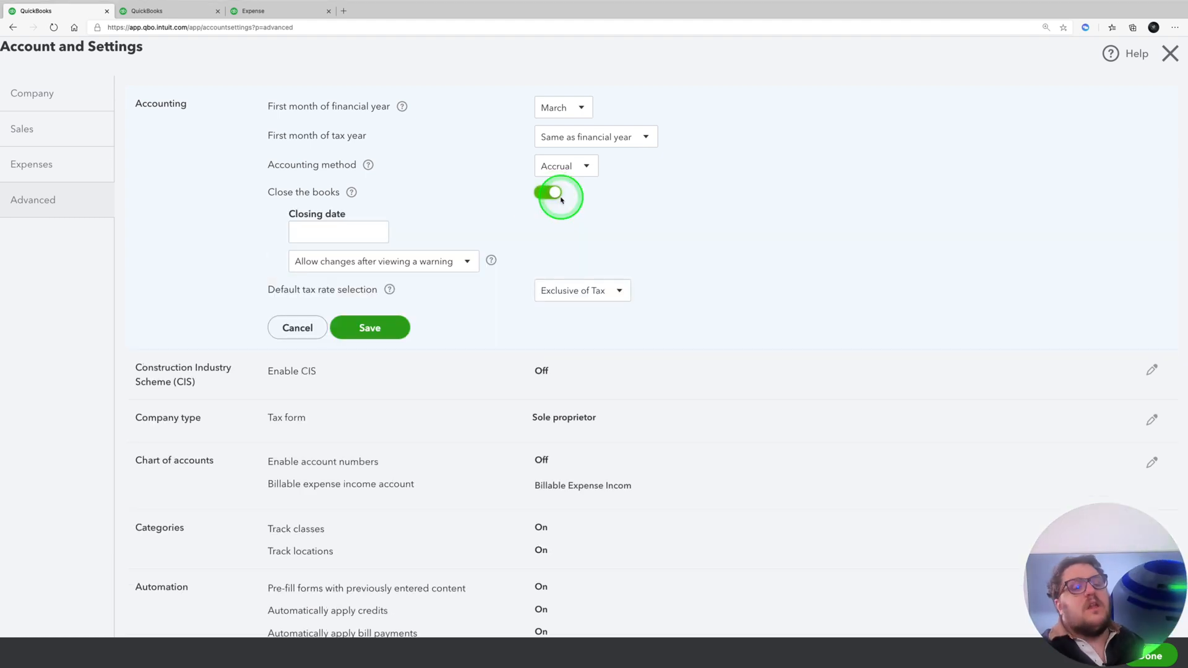
left_click(407, 265)
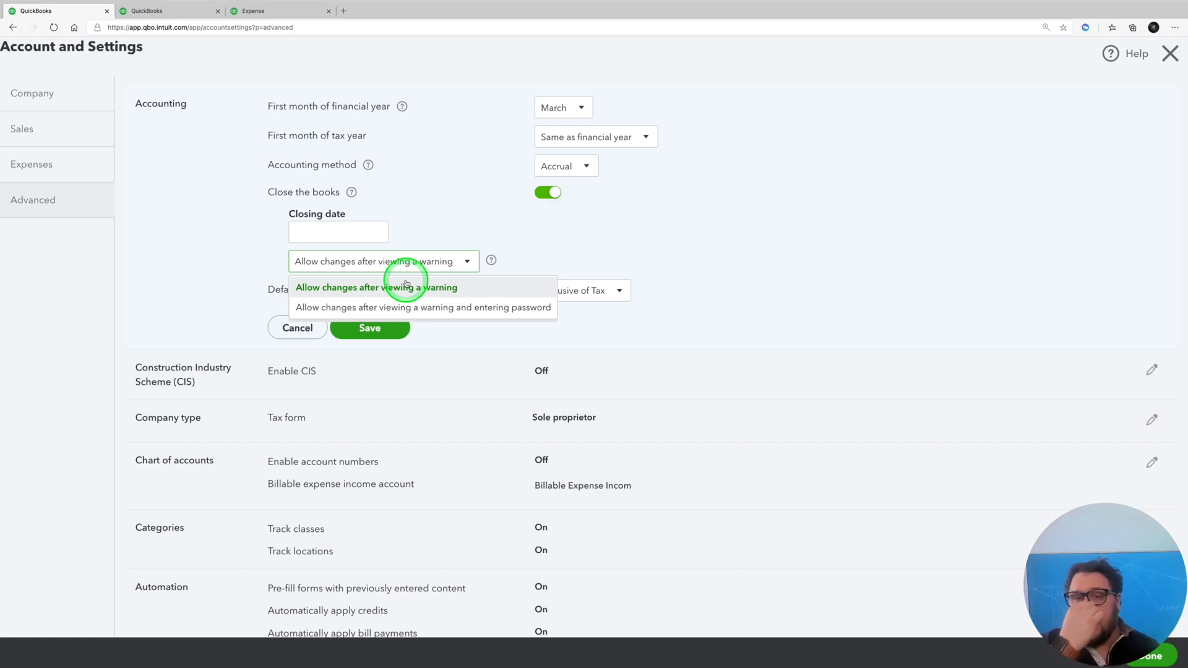
left_click(729, 220)
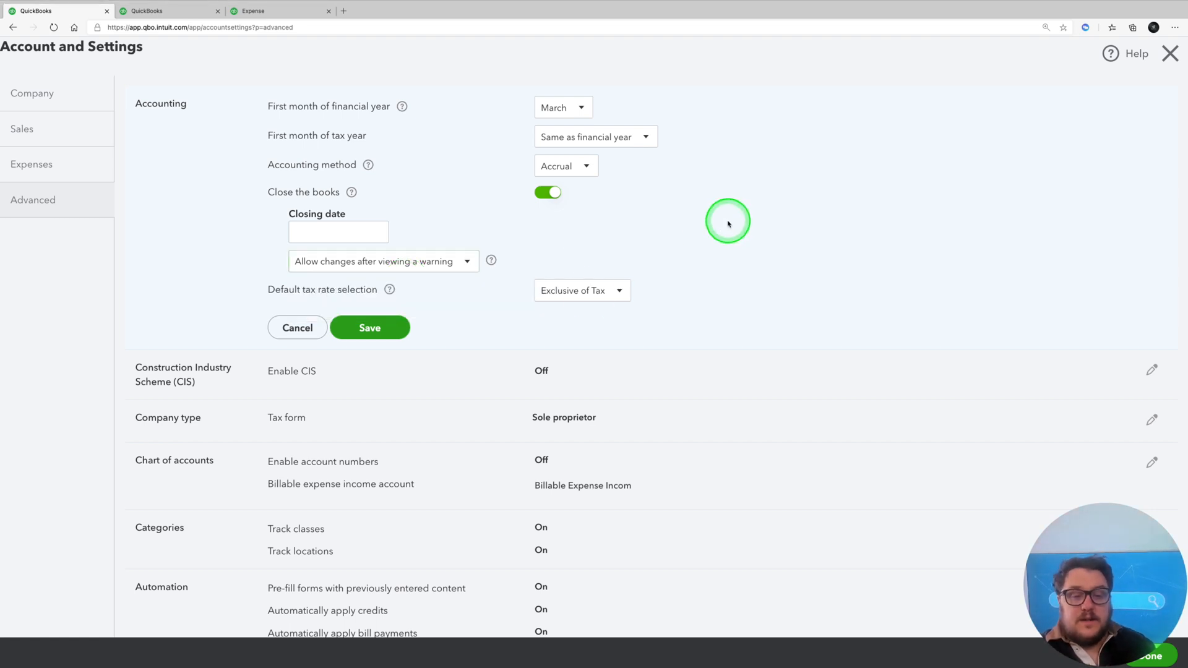
Examine the choices for the default tax rate selection in the Accounting settings.
left_click(593, 294)
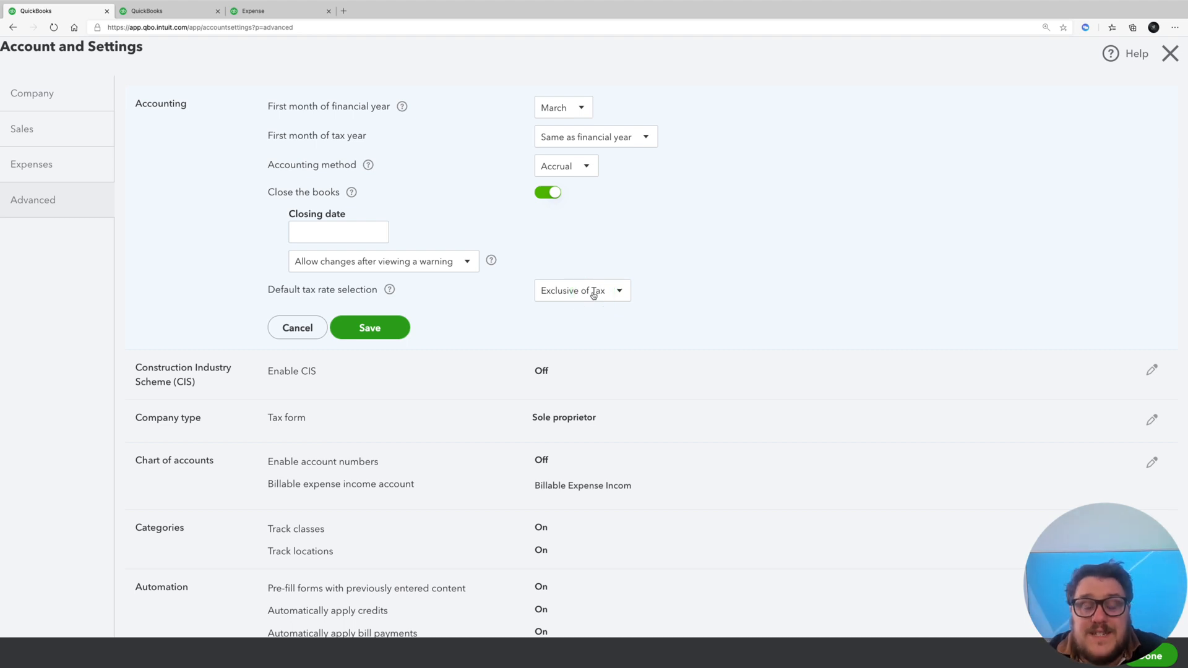
left_click(593, 296)
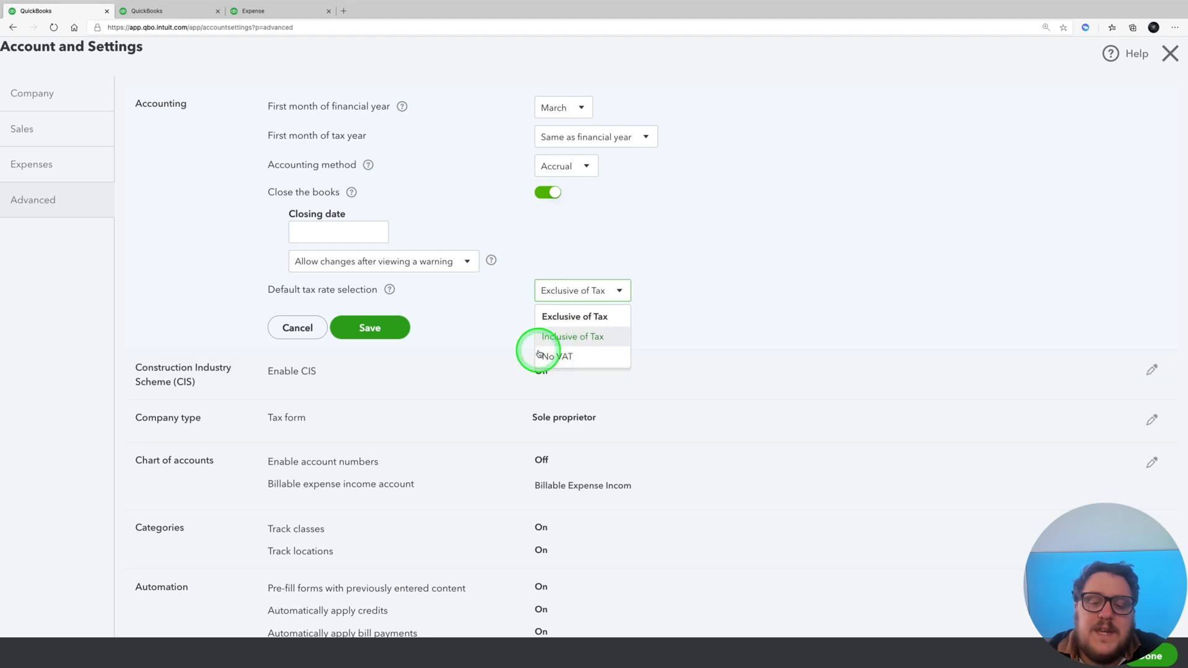
left_click(746, 243)
Review the Construction Industry Scheme setting and the tax form choices for the company type.
left_click(447, 245)
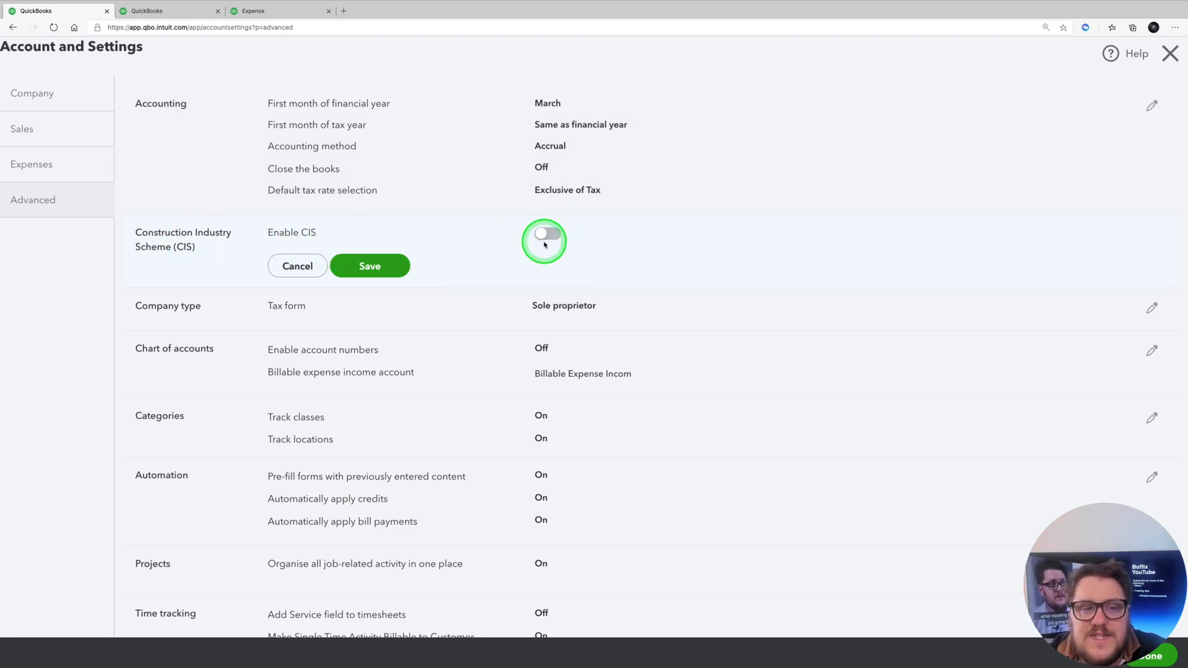
scroll(555, 278, "down", 1)
left_click(339, 292)
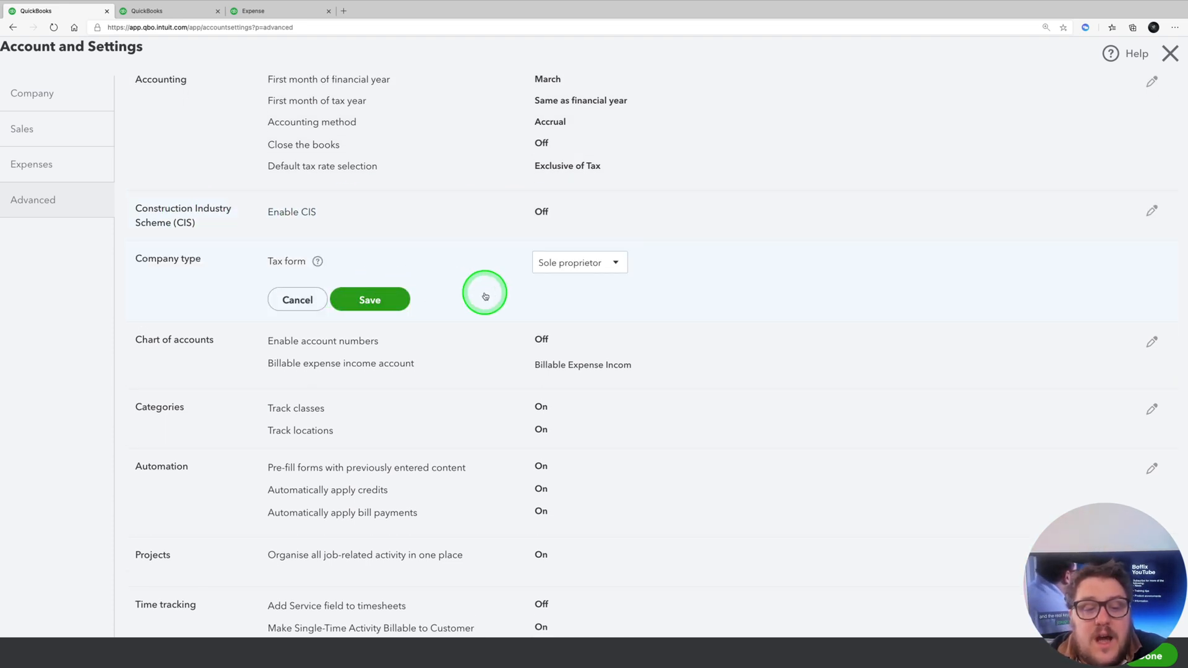
left_click(605, 263)
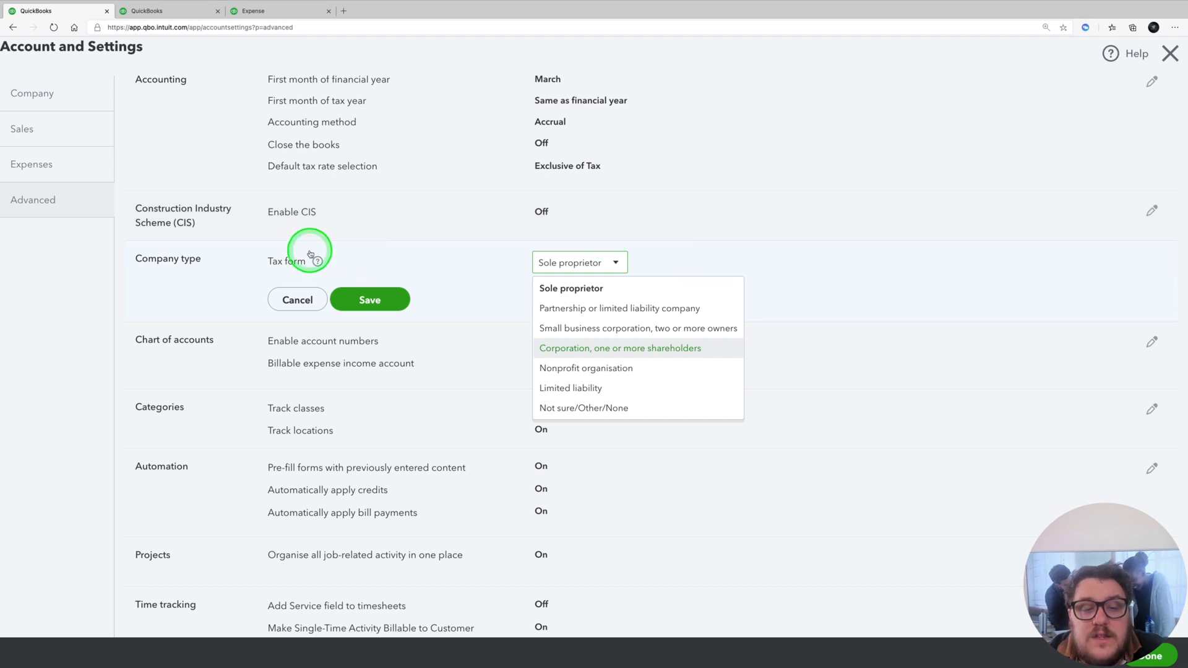
left_click(685, 237)
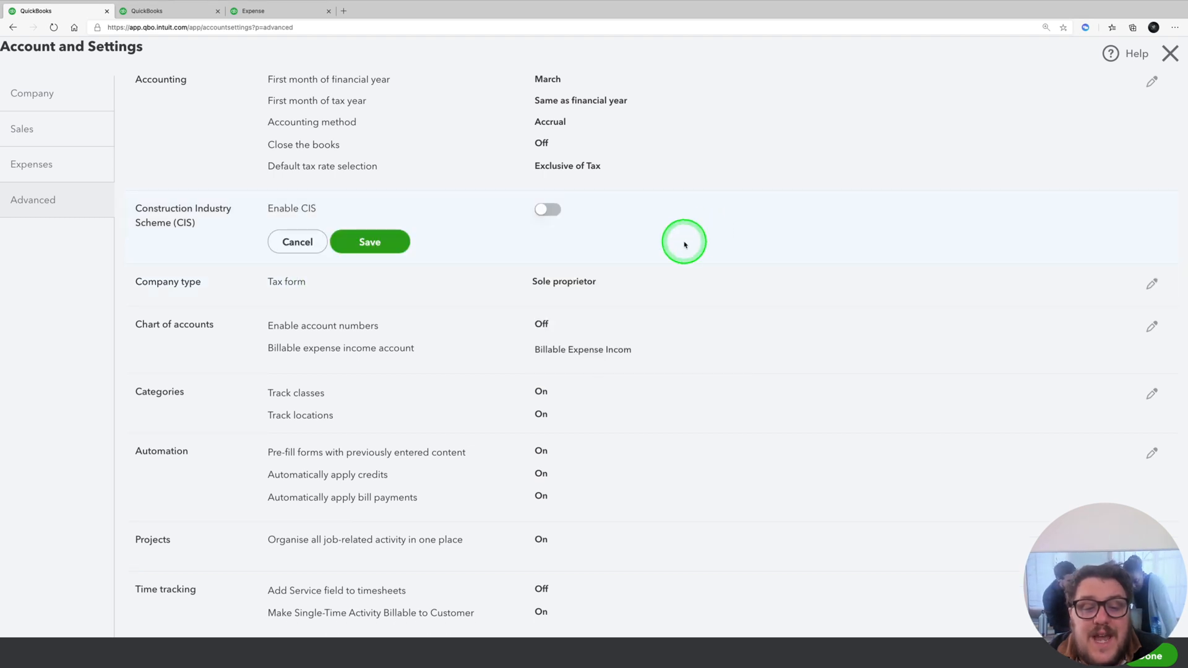
Turn account numbers on and back off in the Chart of accounts settings and review the billable expense income account.
left_click(418, 342)
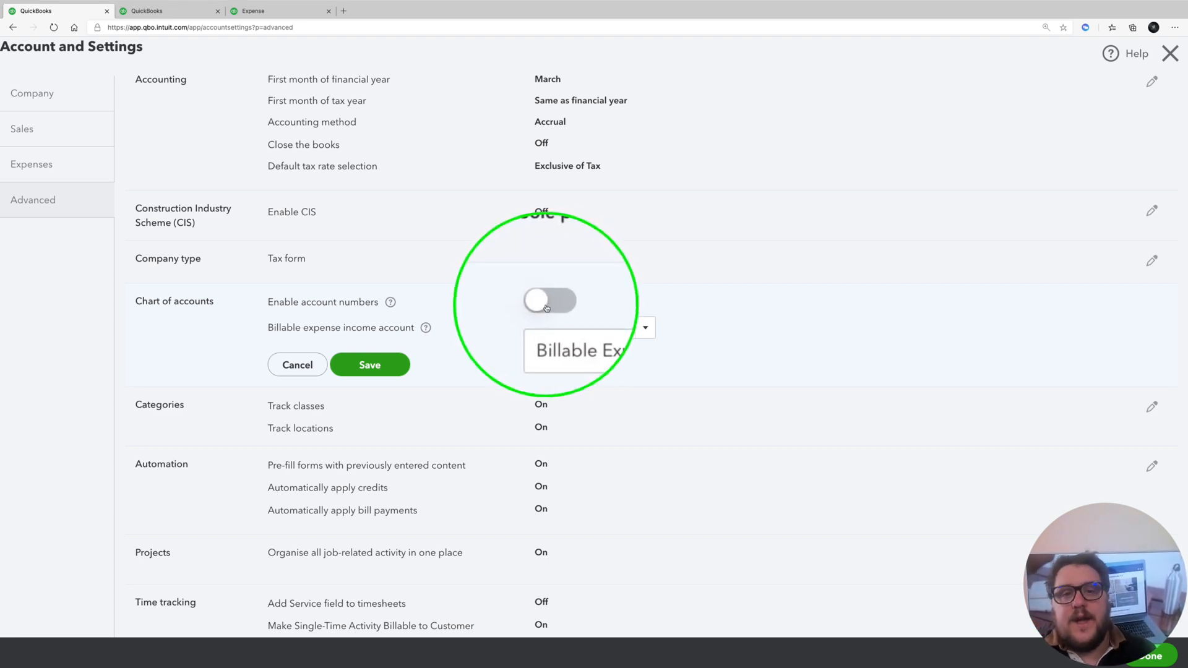
left_click(550, 303)
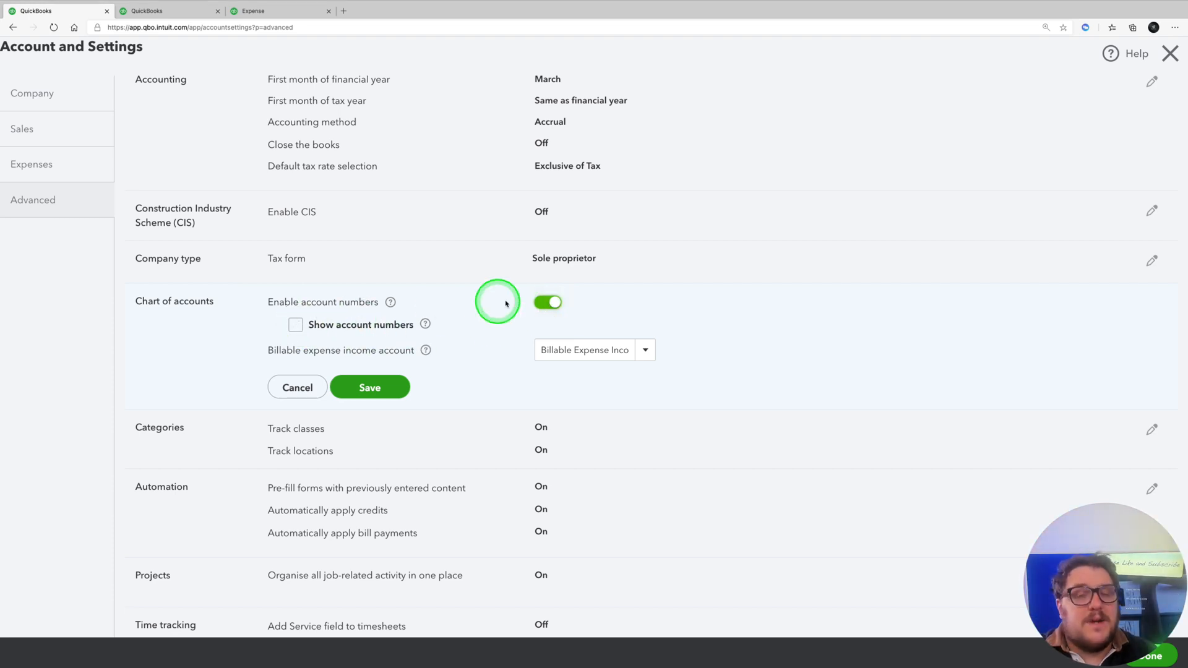
left_click(550, 302)
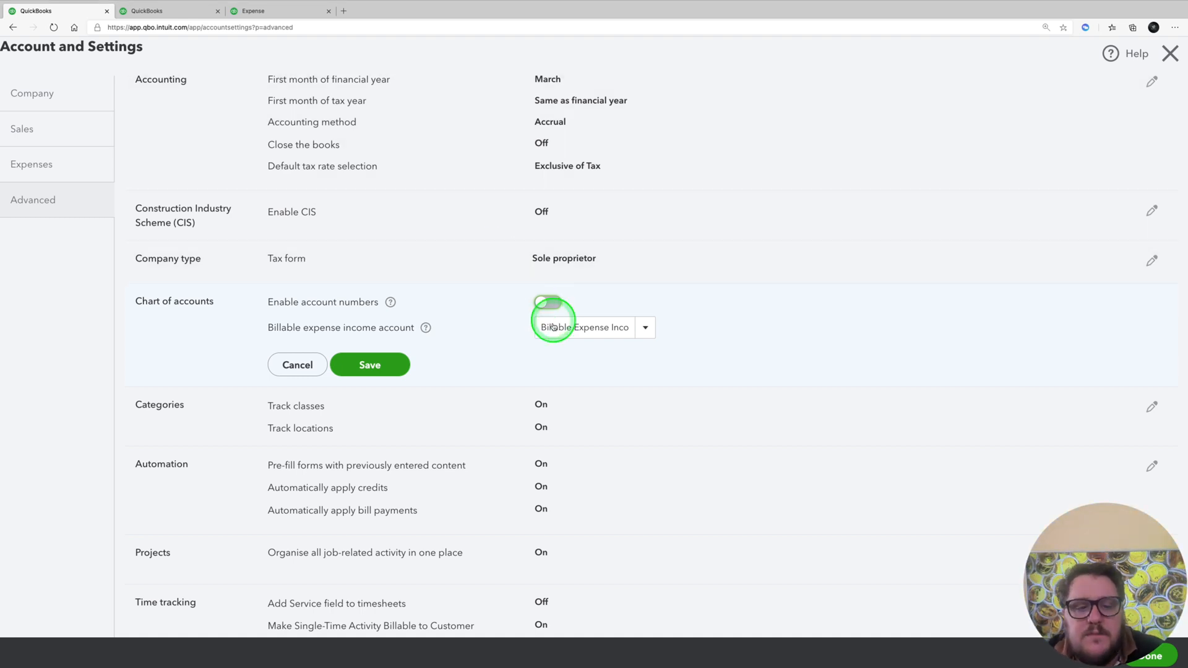
scroll(315, 215, "down", 2)
left_click(647, 217)
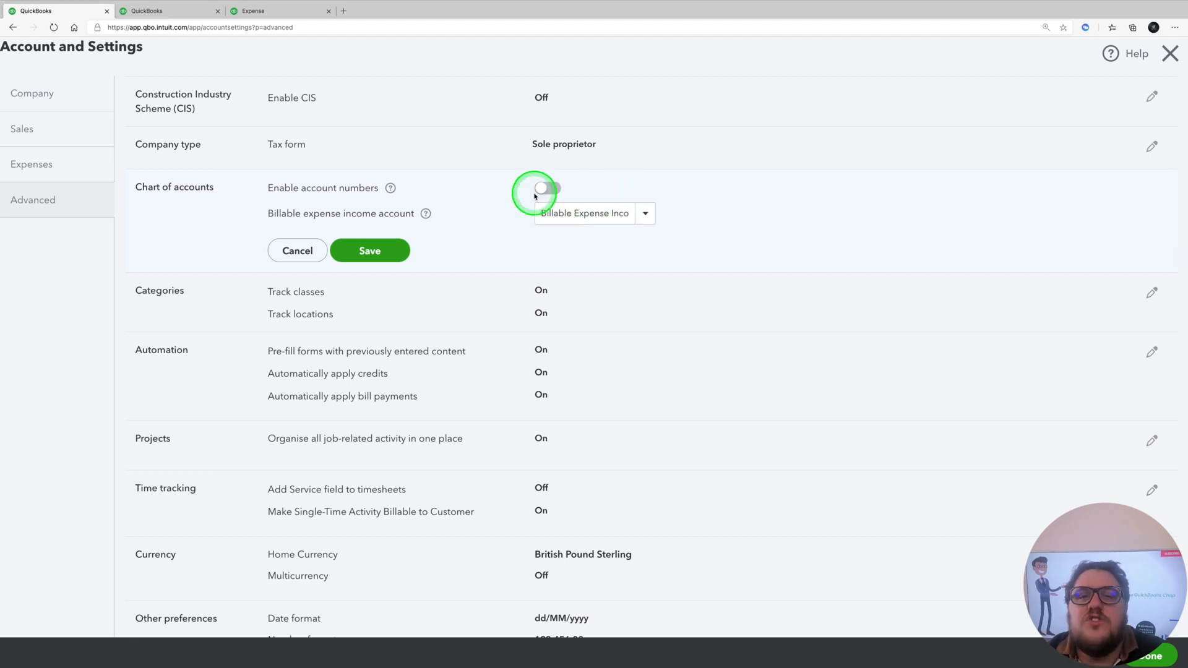
Open the Categories settings, and on the Hotel expense examine the Class choices for the Travelling expenses line and the Location choices.
scroll(442, 254, "down", 1)
left_click(442, 254)
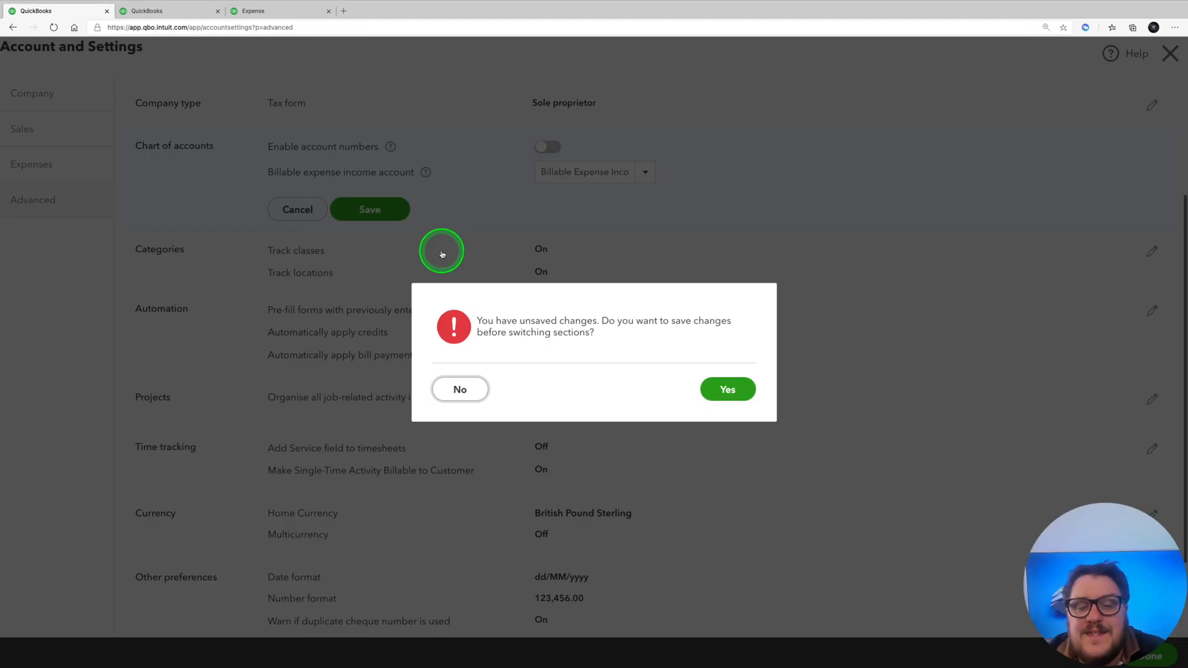
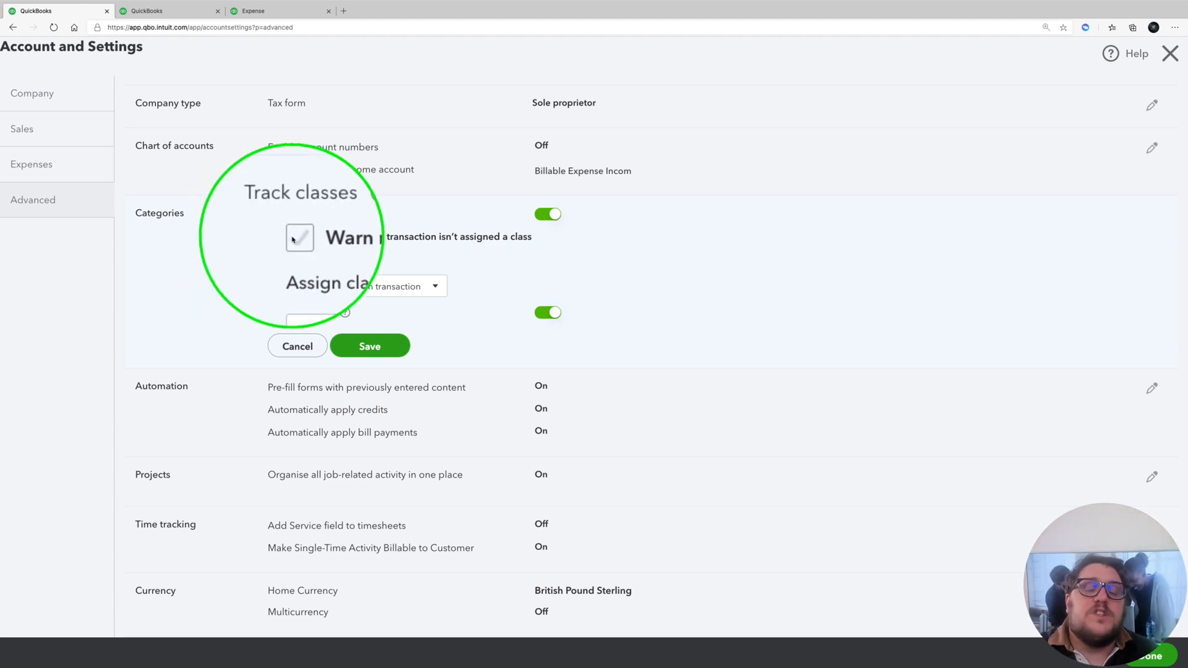
left_click(175, 9)
left_click(278, 11)
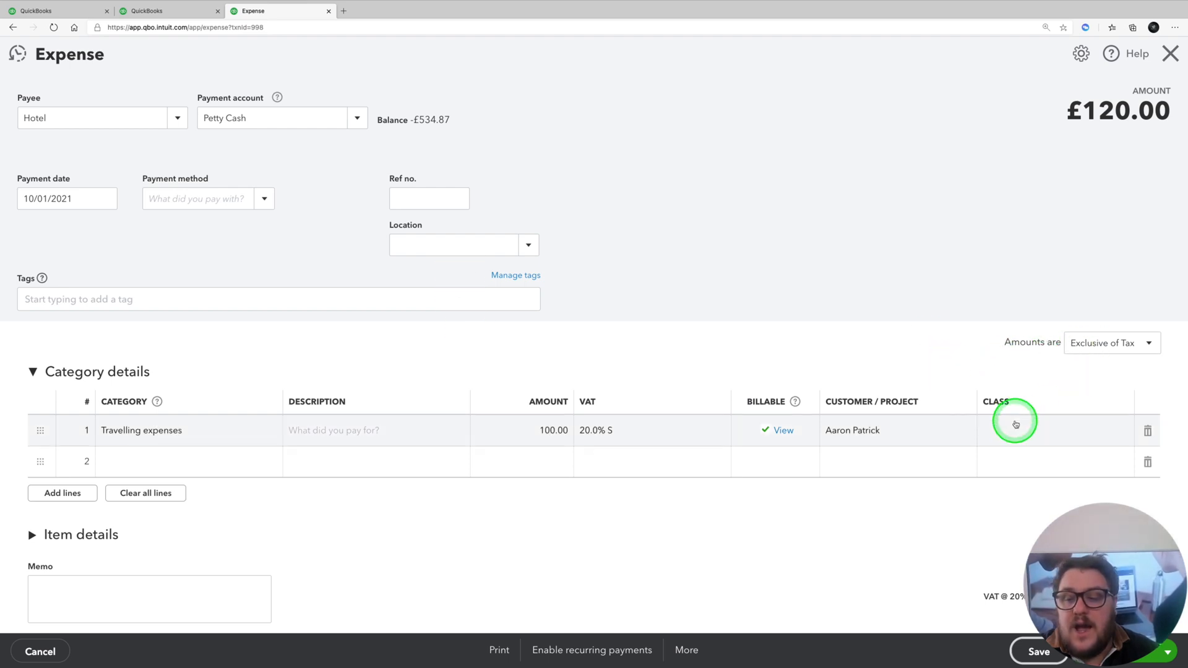
left_click(1077, 434)
left_click(1125, 431)
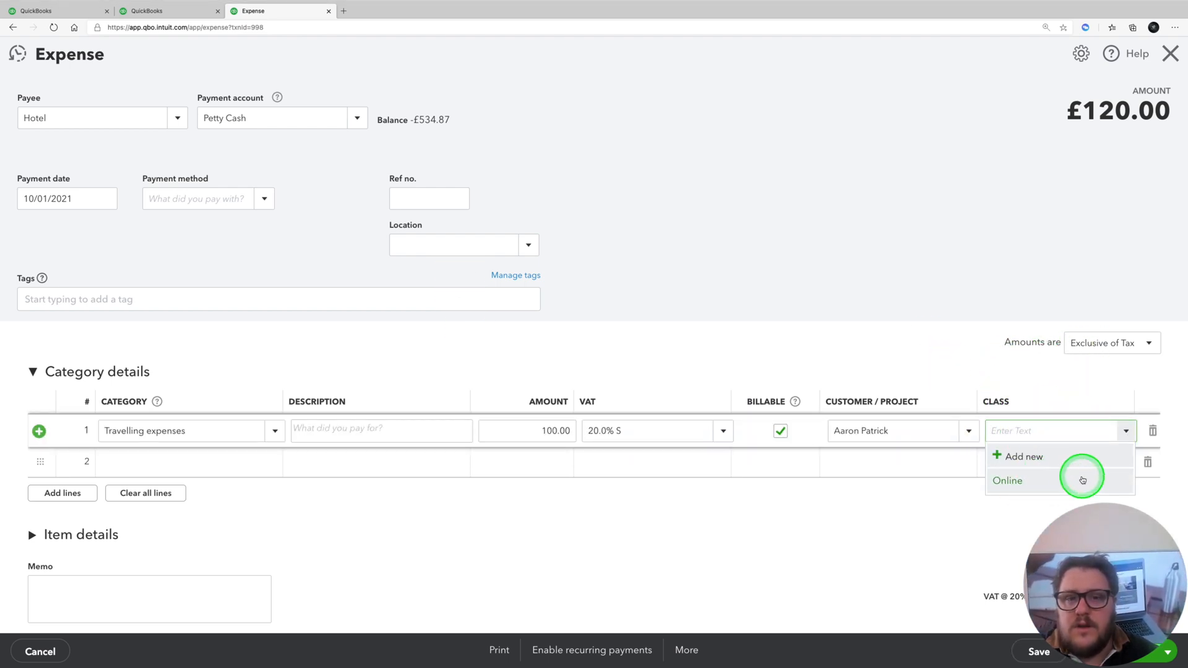
left_click(538, 237)
left_click(536, 240)
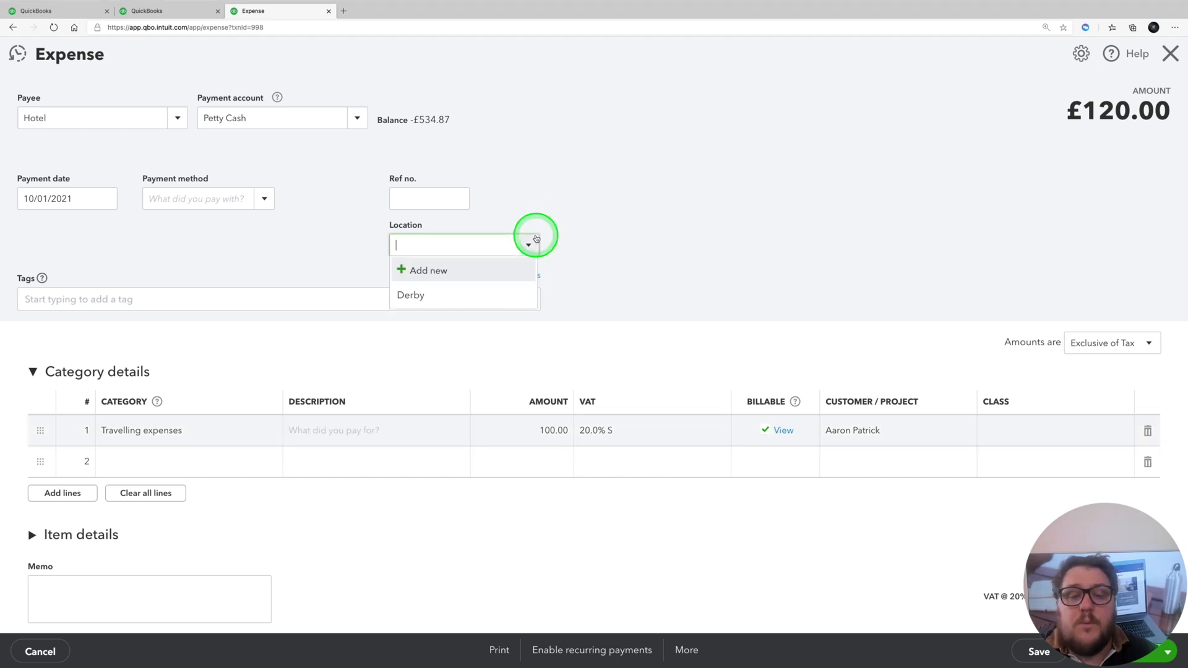
left_click(558, 159)
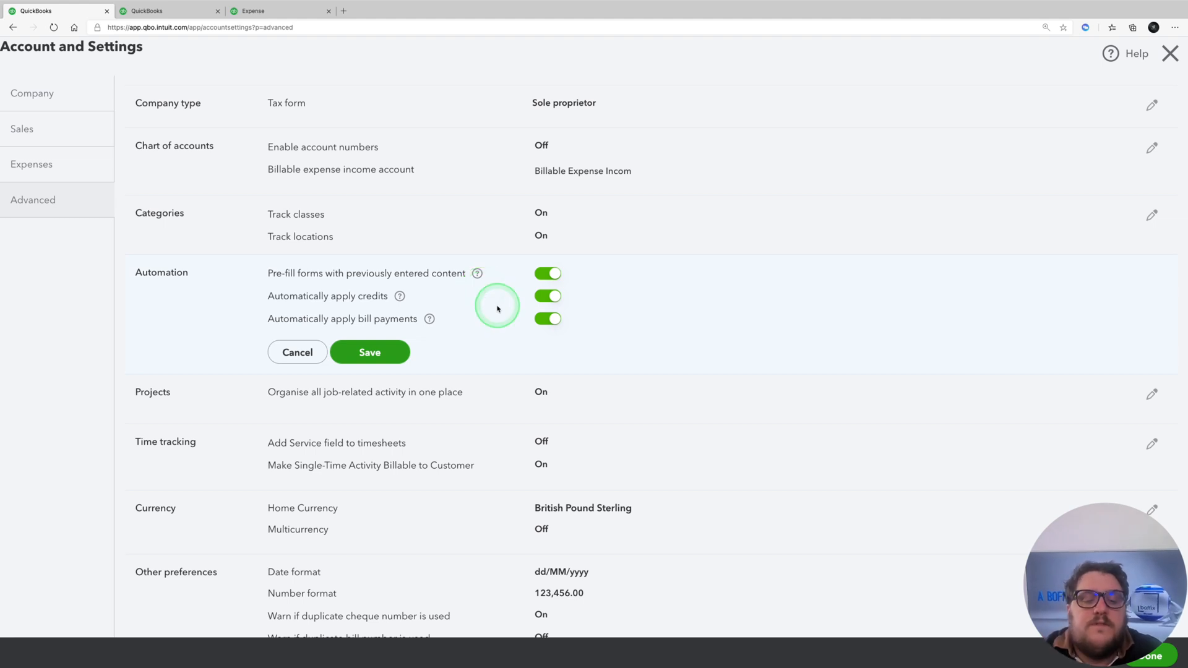
Review the Automation options for pre-filling forms and automatically applying credits, and open the Projects setting.
left_click_drag(269, 276, 471, 280)
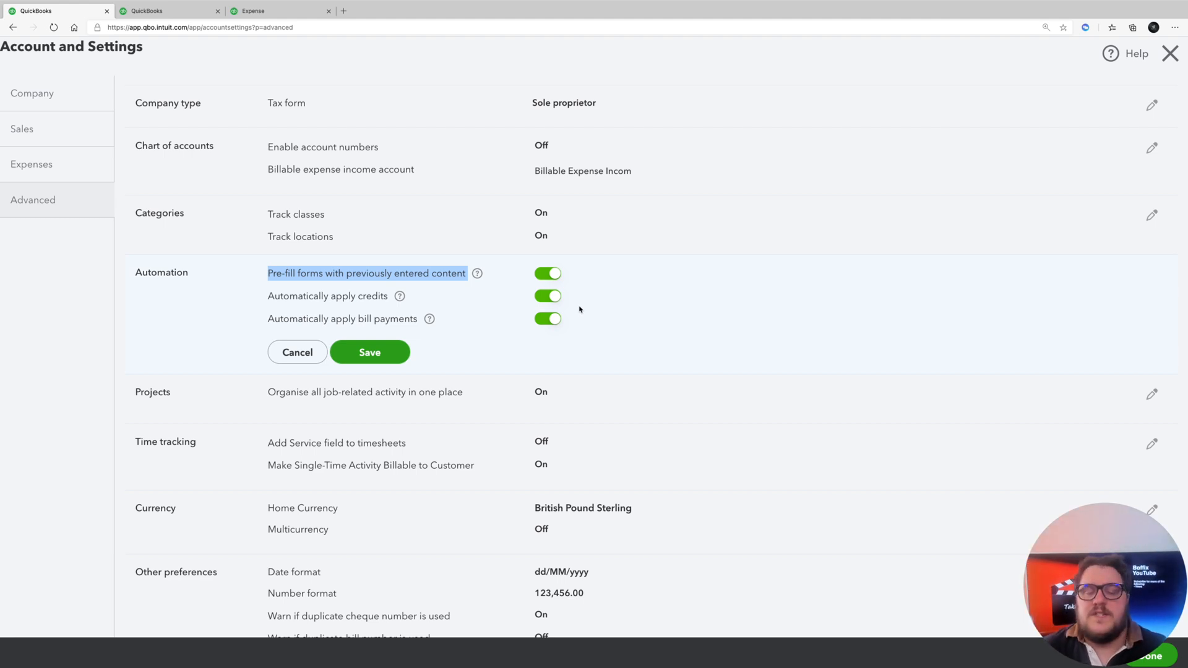
left_click(556, 273)
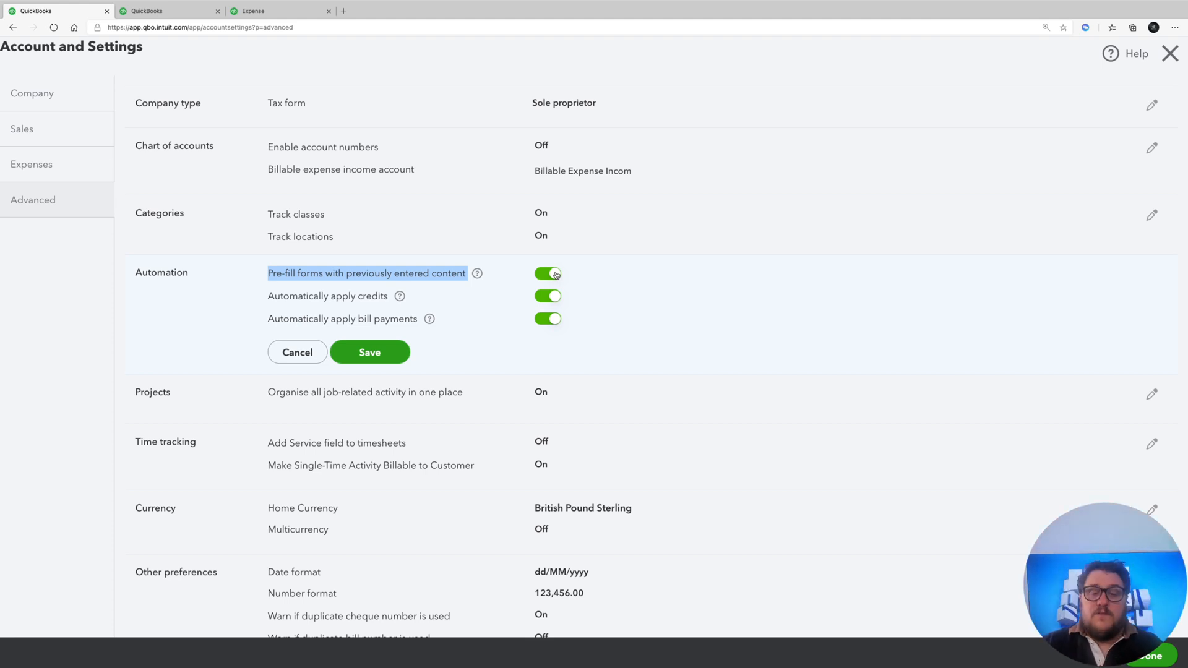
left_click(555, 274)
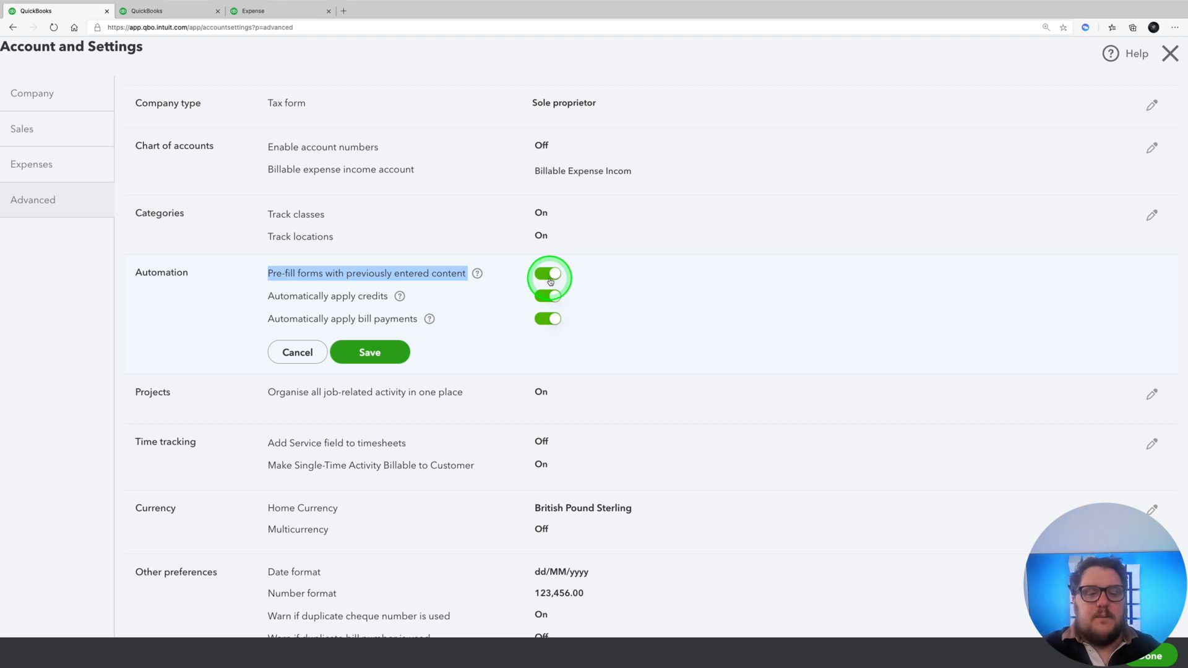
triple_click(329, 297)
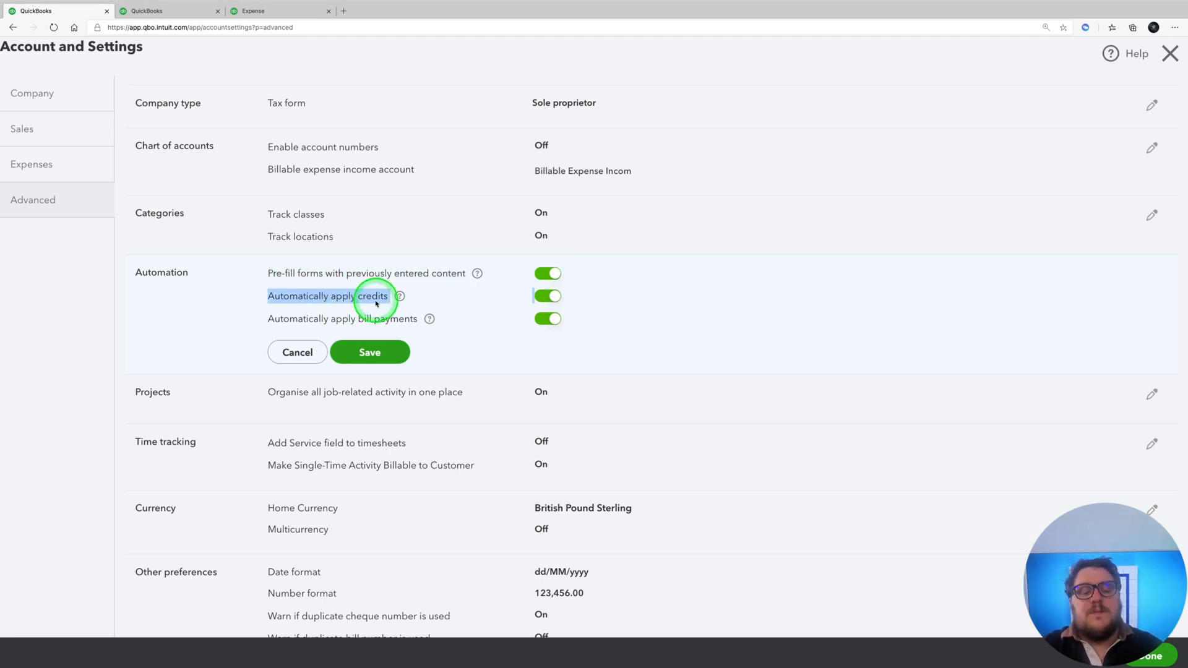
left_click(489, 302)
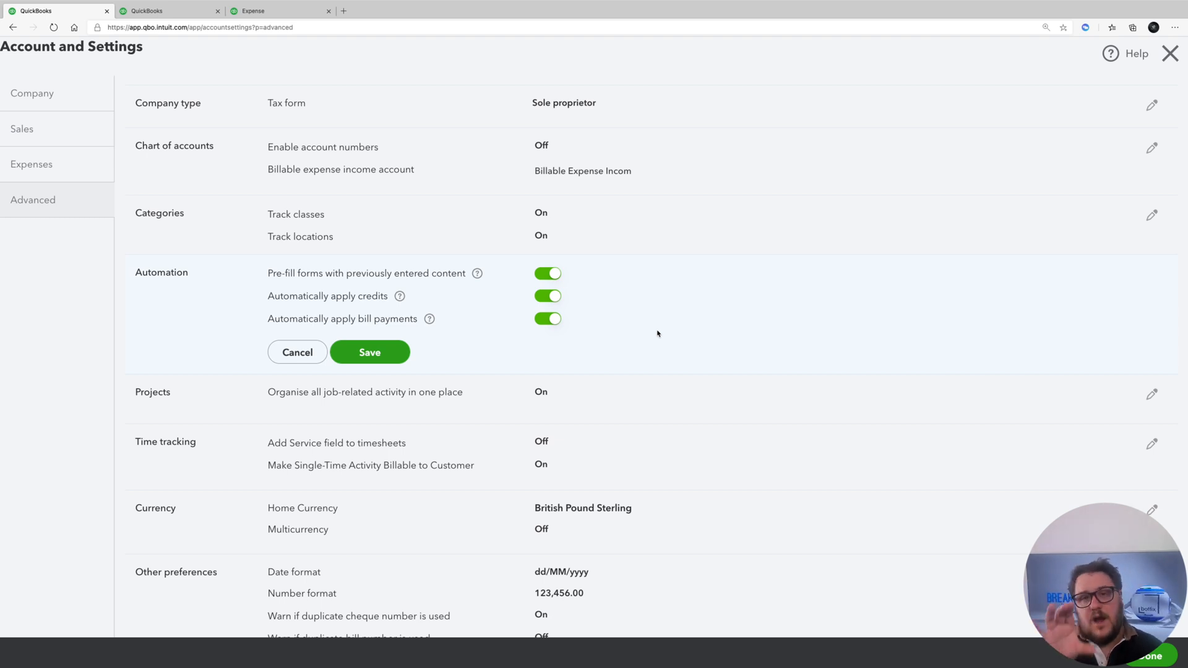
left_click(442, 401)
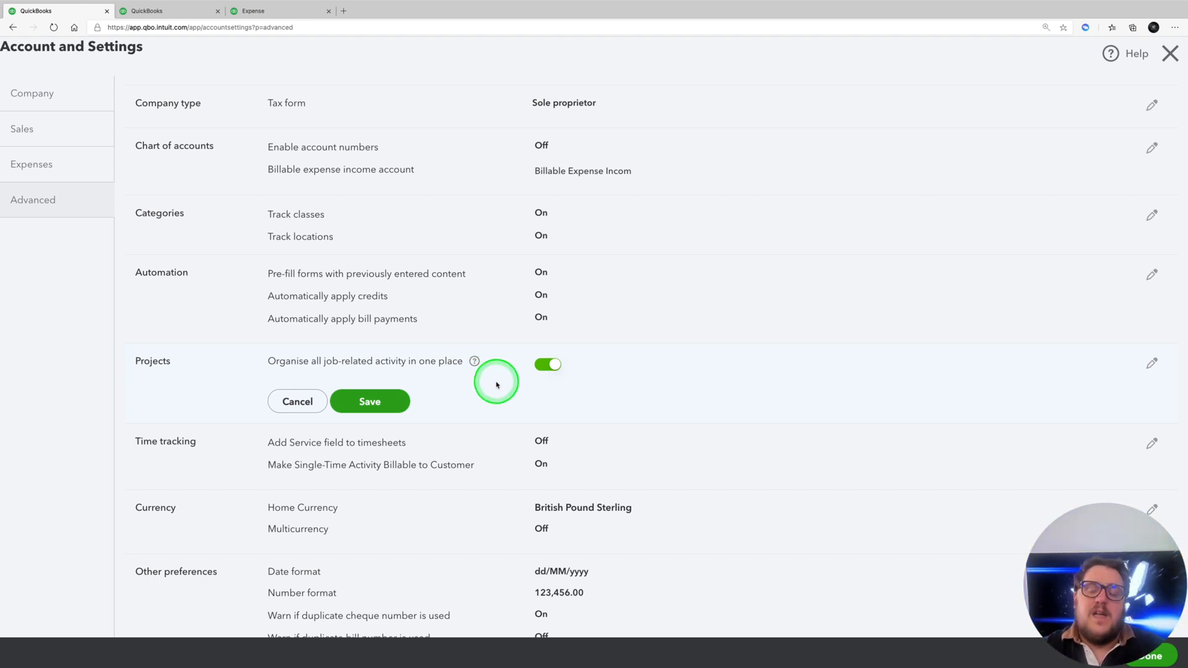
Open the Time tracking settings and review the timesheet Service field, billable time activity and first day of work week options.
scroll(555, 388, "down", 2)
left_click(600, 387)
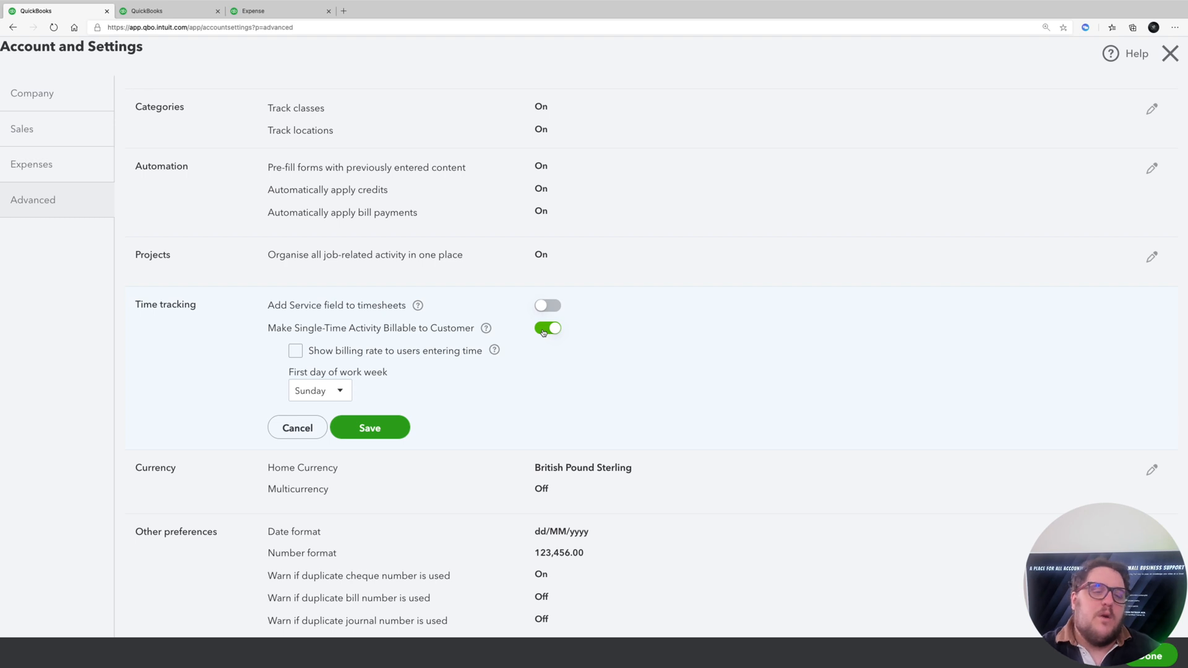
scroll(512, 365, "down", 1)
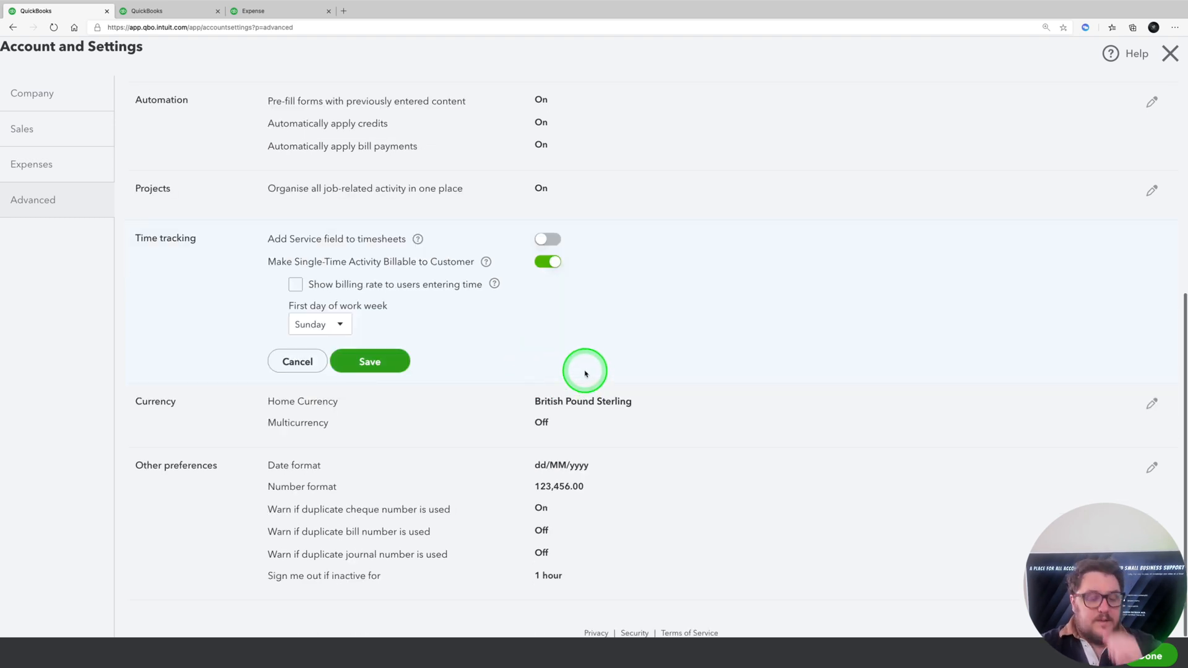
Switch on Multicurrency in the Currency settings without saving, and review its conditions and the acknowledgement that it can't be undone.
left_click(581, 405)
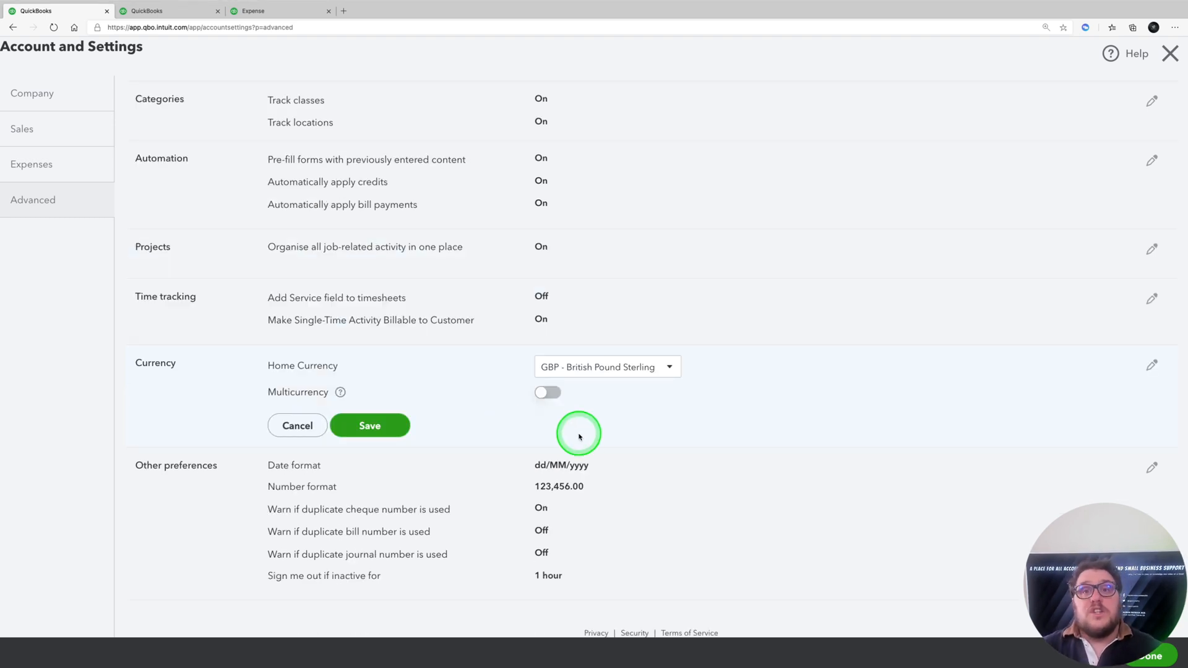
left_click(543, 393)
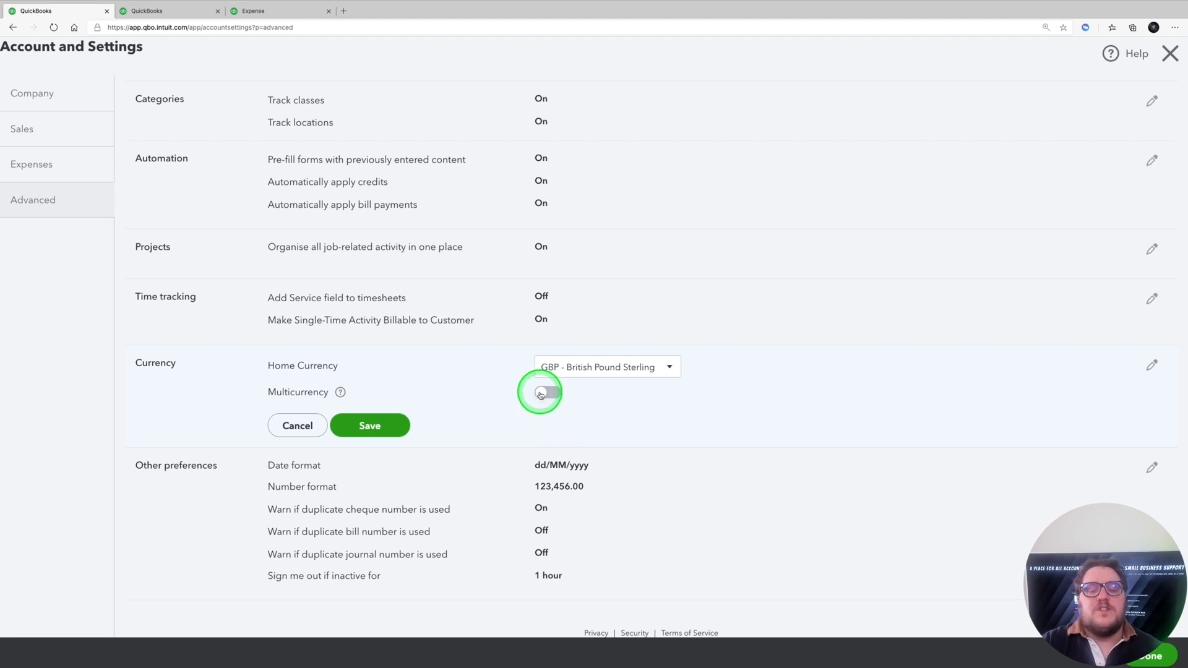
left_click(548, 394)
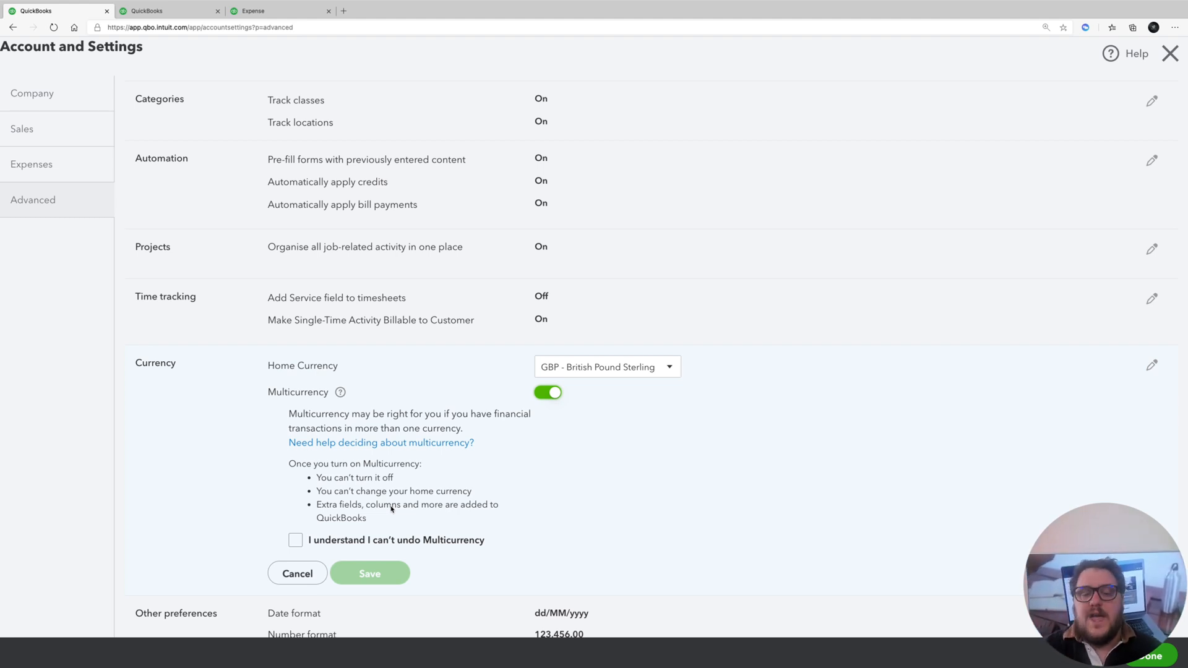
left_click(293, 371)
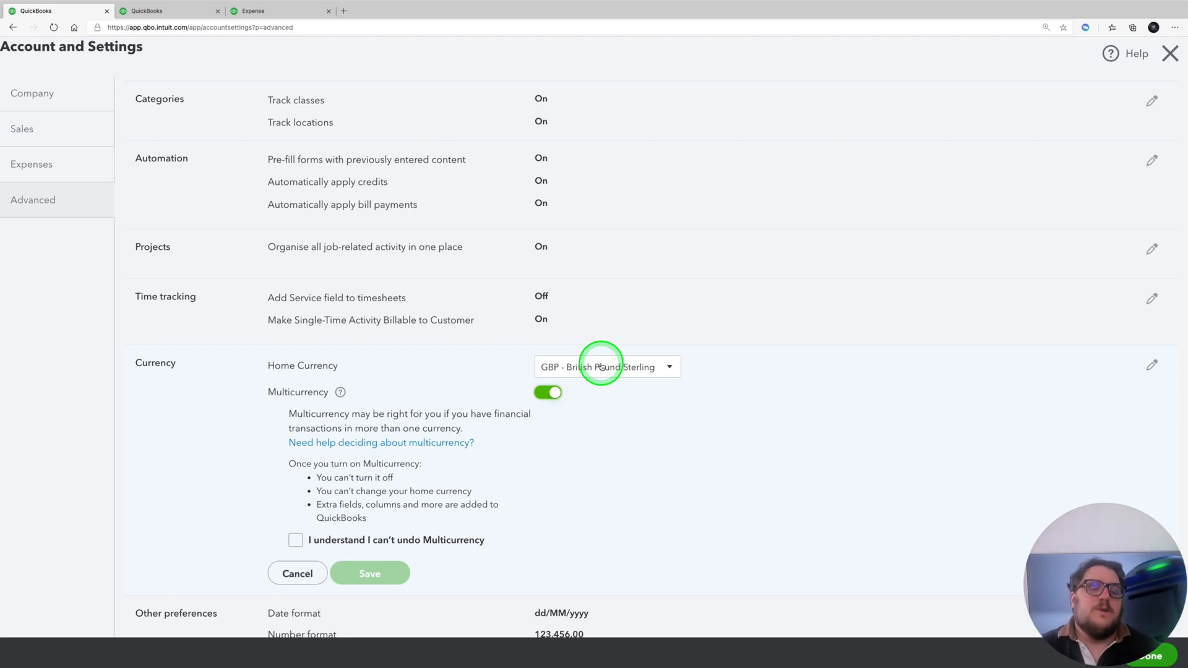
left_click(294, 540)
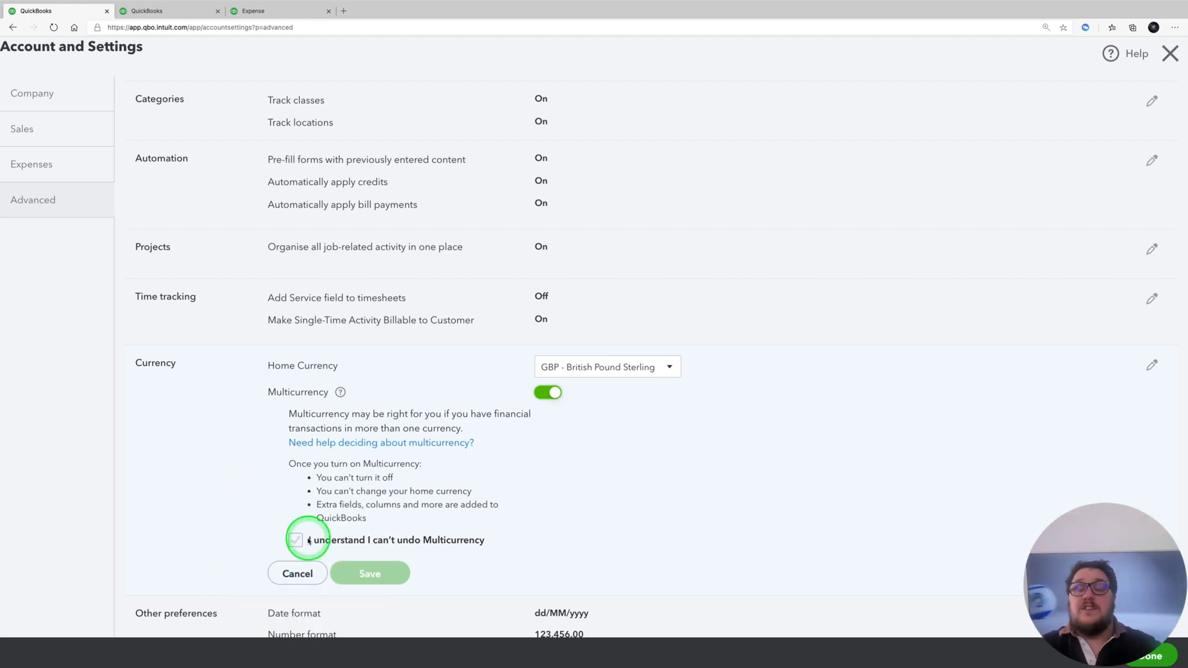
Open the Other preferences settings, review the duplicate number warnings, and examine the choices for signing out when inactive.
scroll(488, 522, "down", 3)
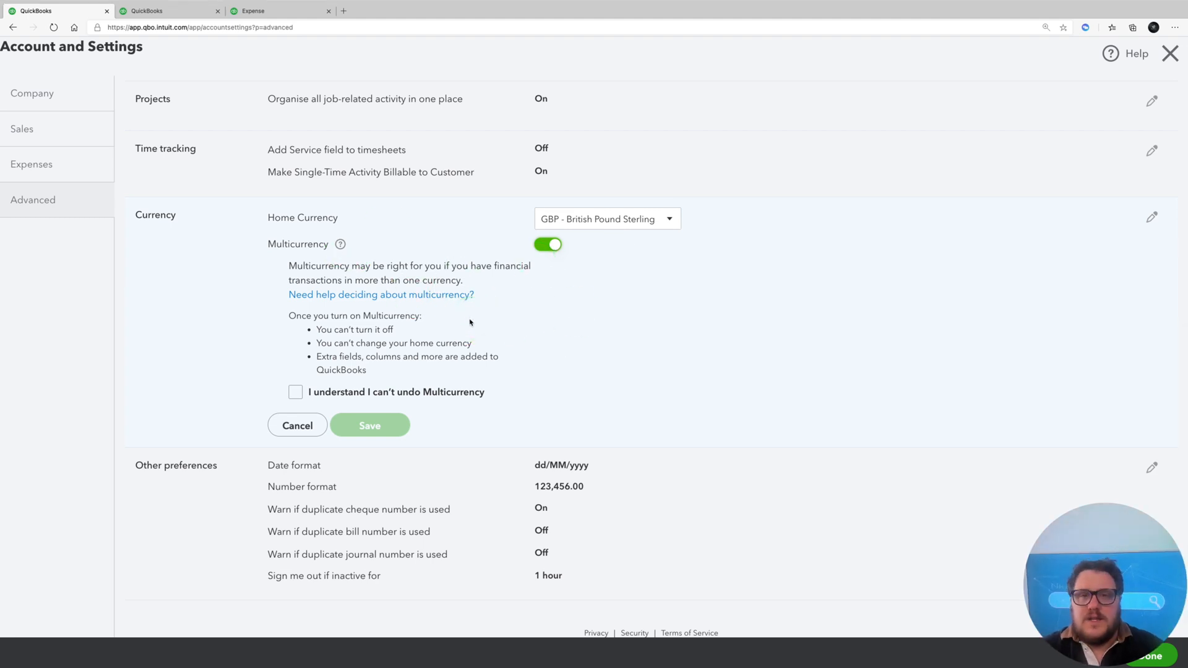
left_click(495, 546)
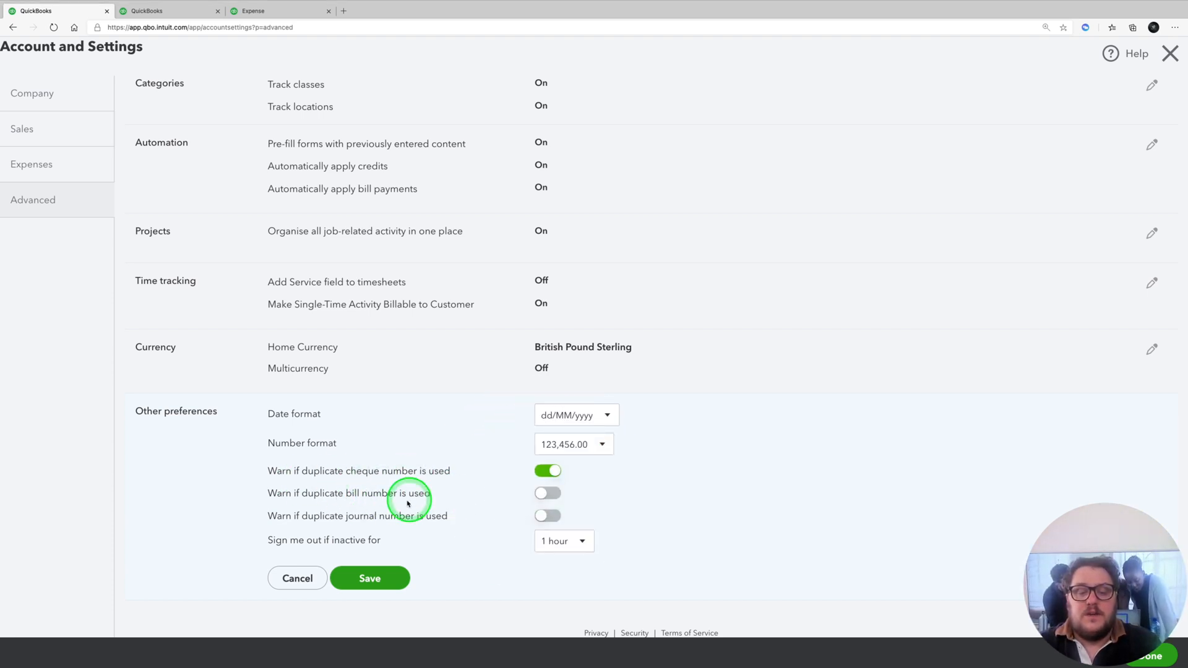
left_click(551, 541)
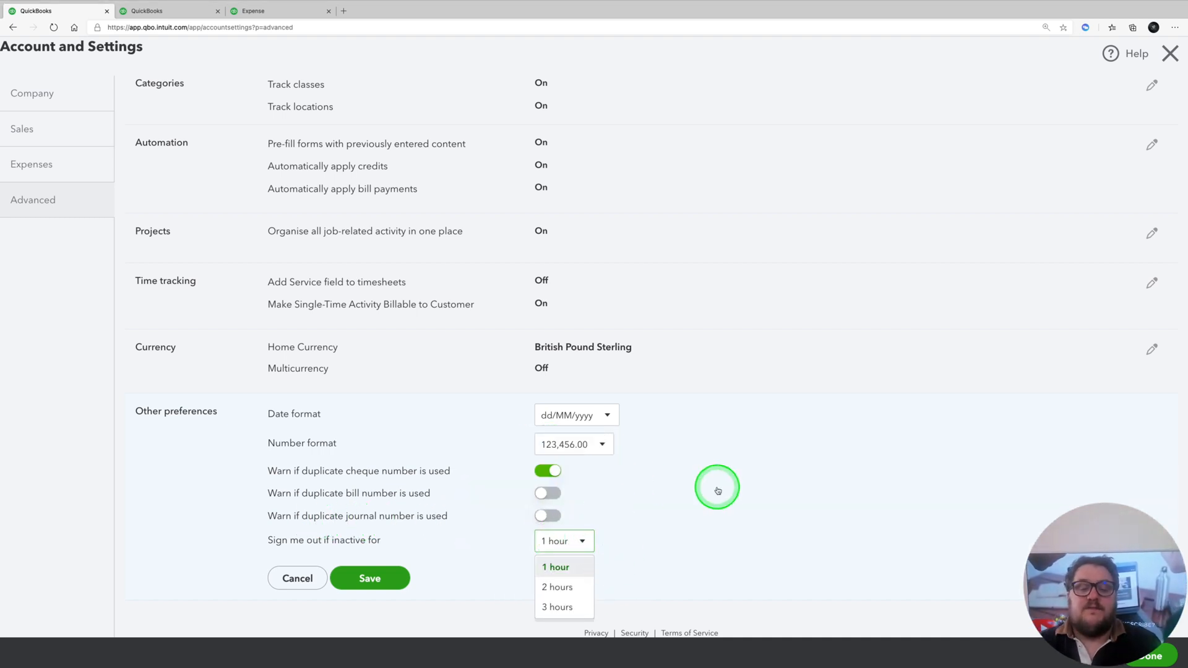